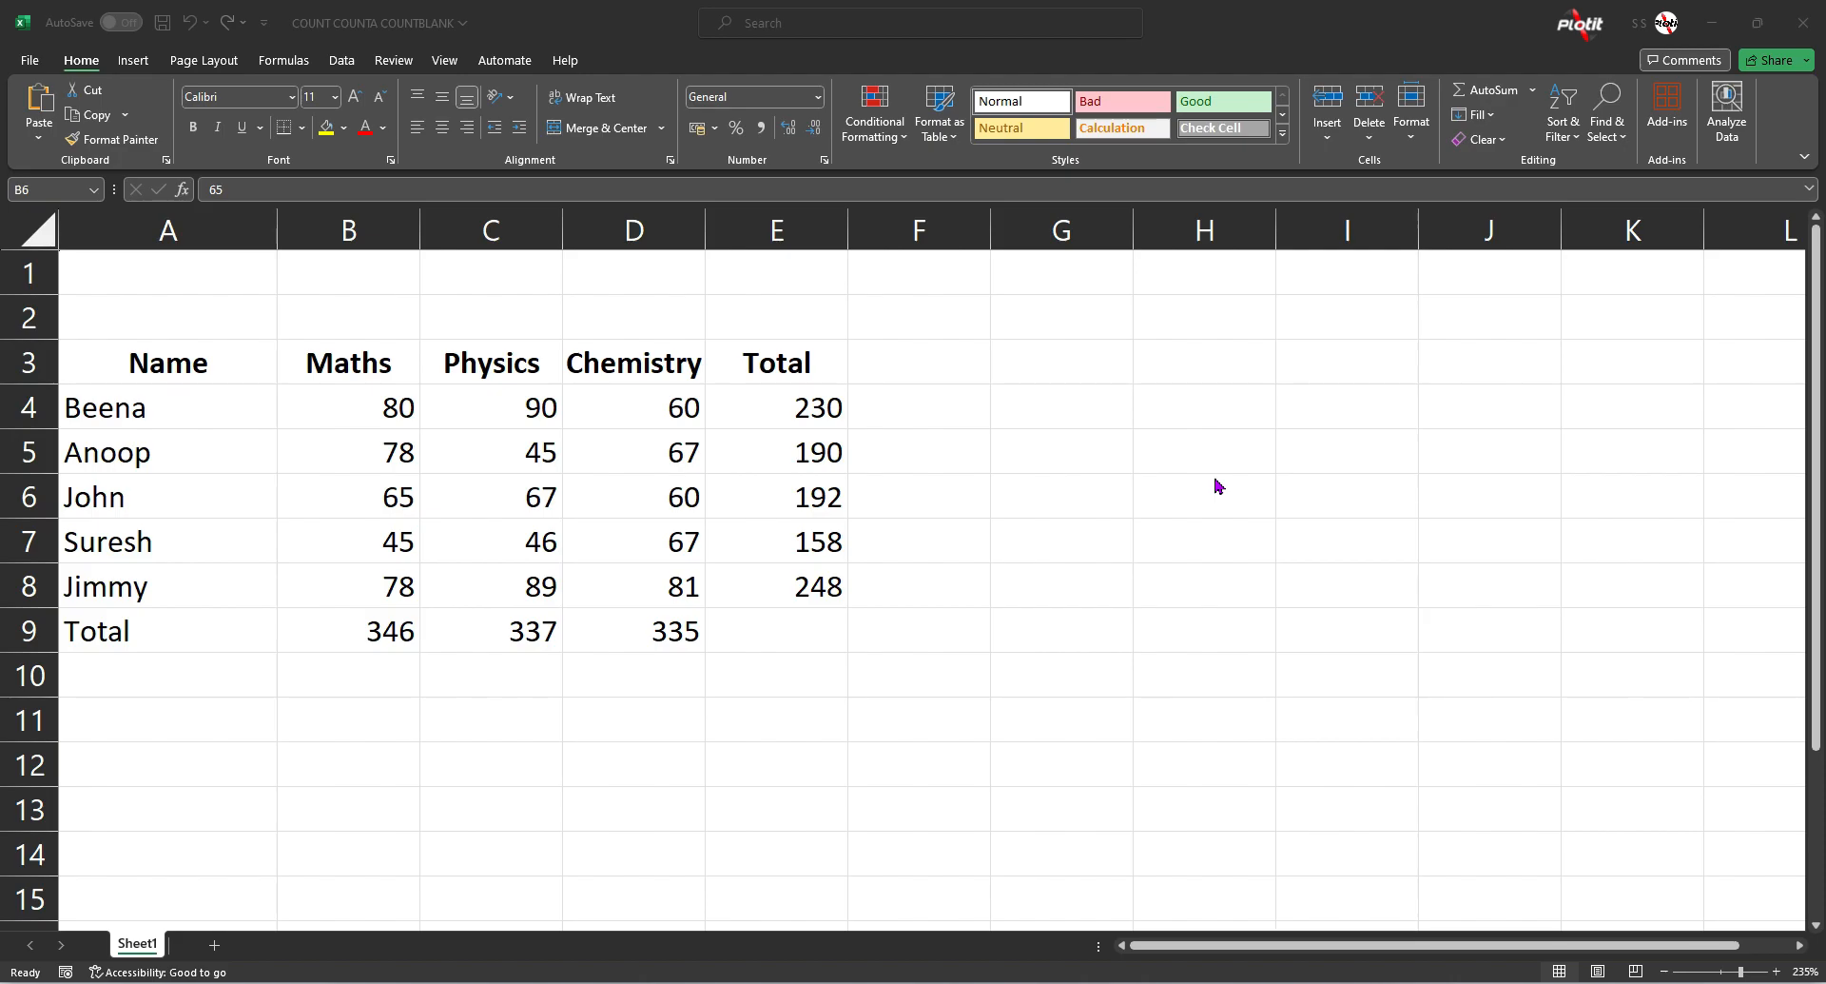
# Step: Look over the marks table, going through the name list and the subject and total columns
pyautogui.click(205, 367)
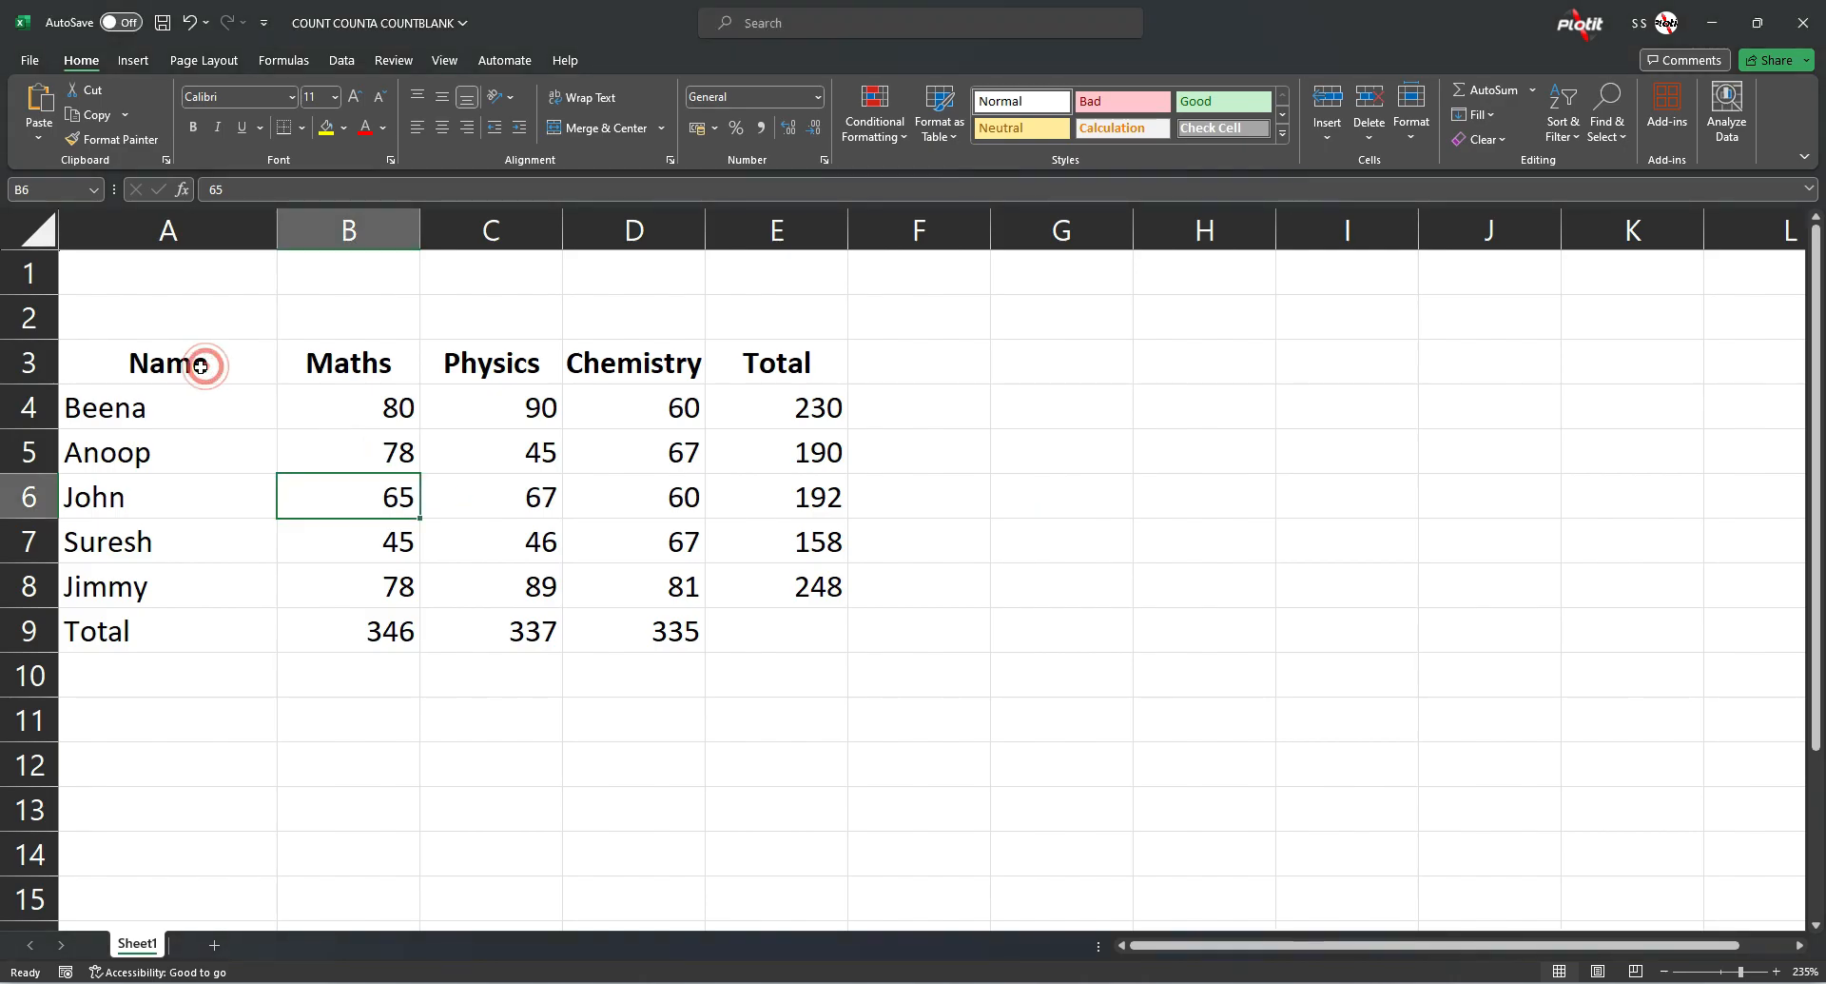
pyautogui.moveTo(179, 364); pyautogui.dragTo(145, 605)
pyautogui.moveTo(377, 363); pyautogui.dragTo(803, 624)
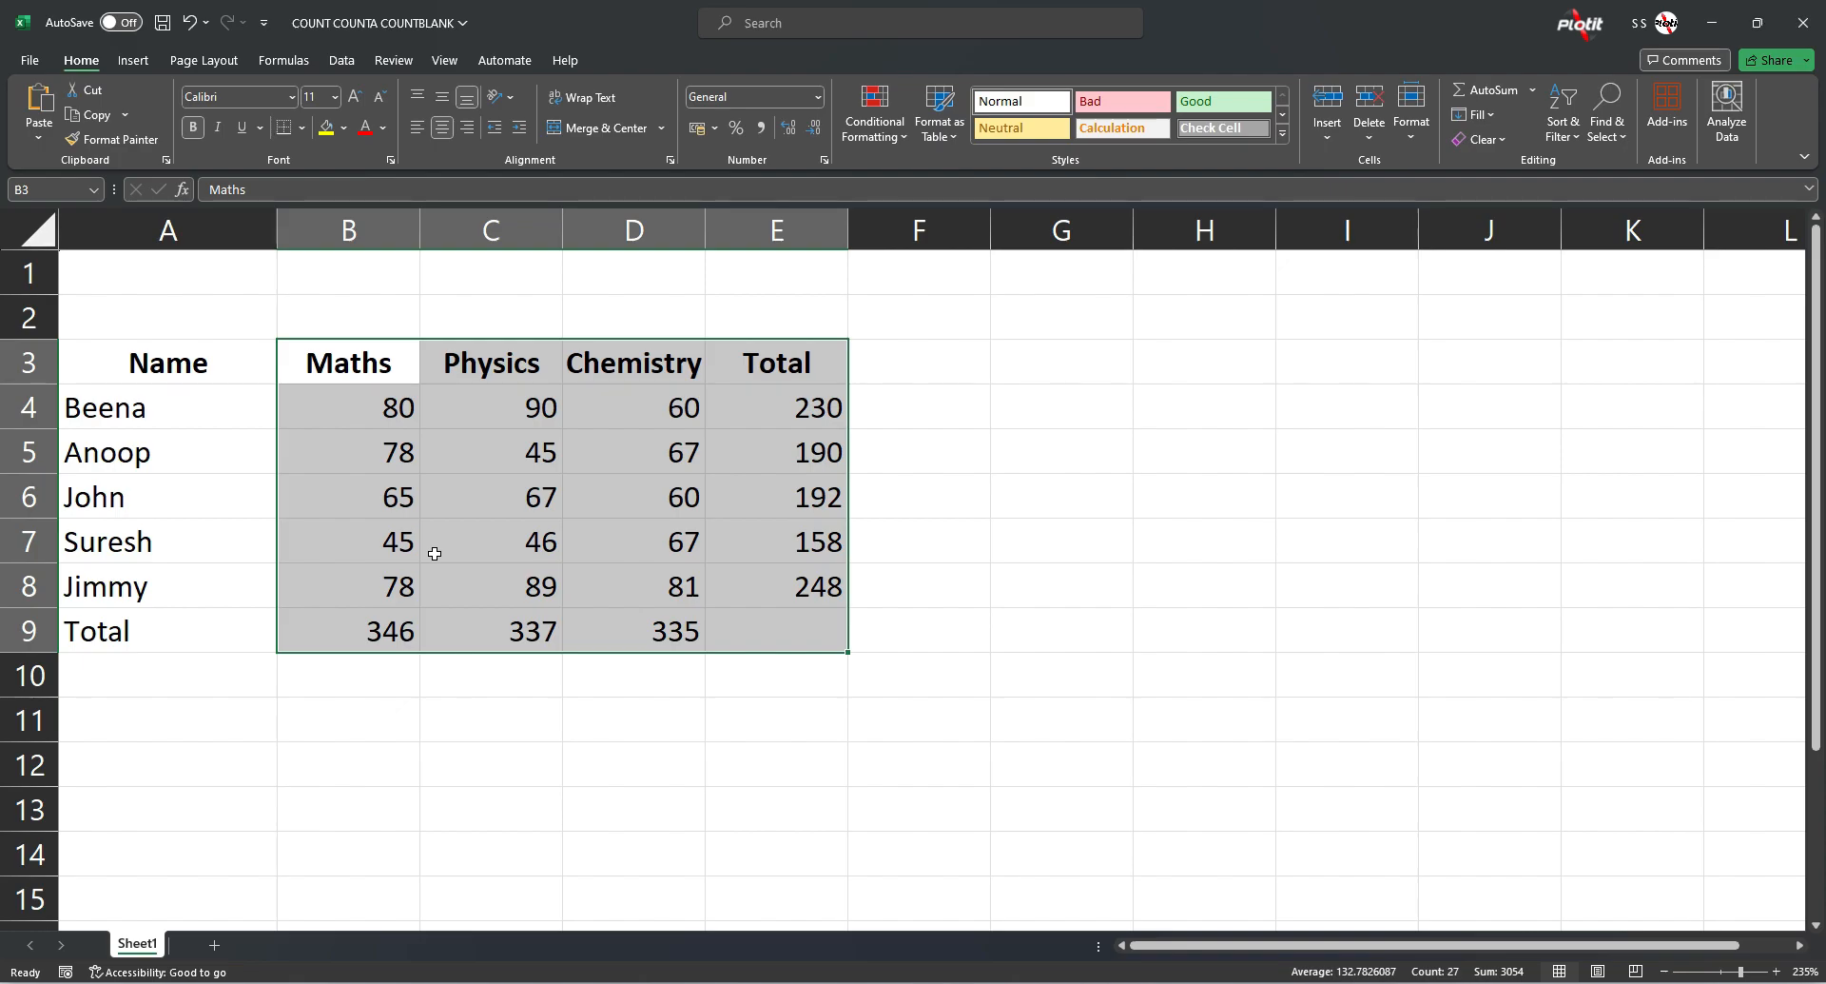
# Step: Insert one blank row above row 8 and undo the insertion
pyautogui.click(205, 591)
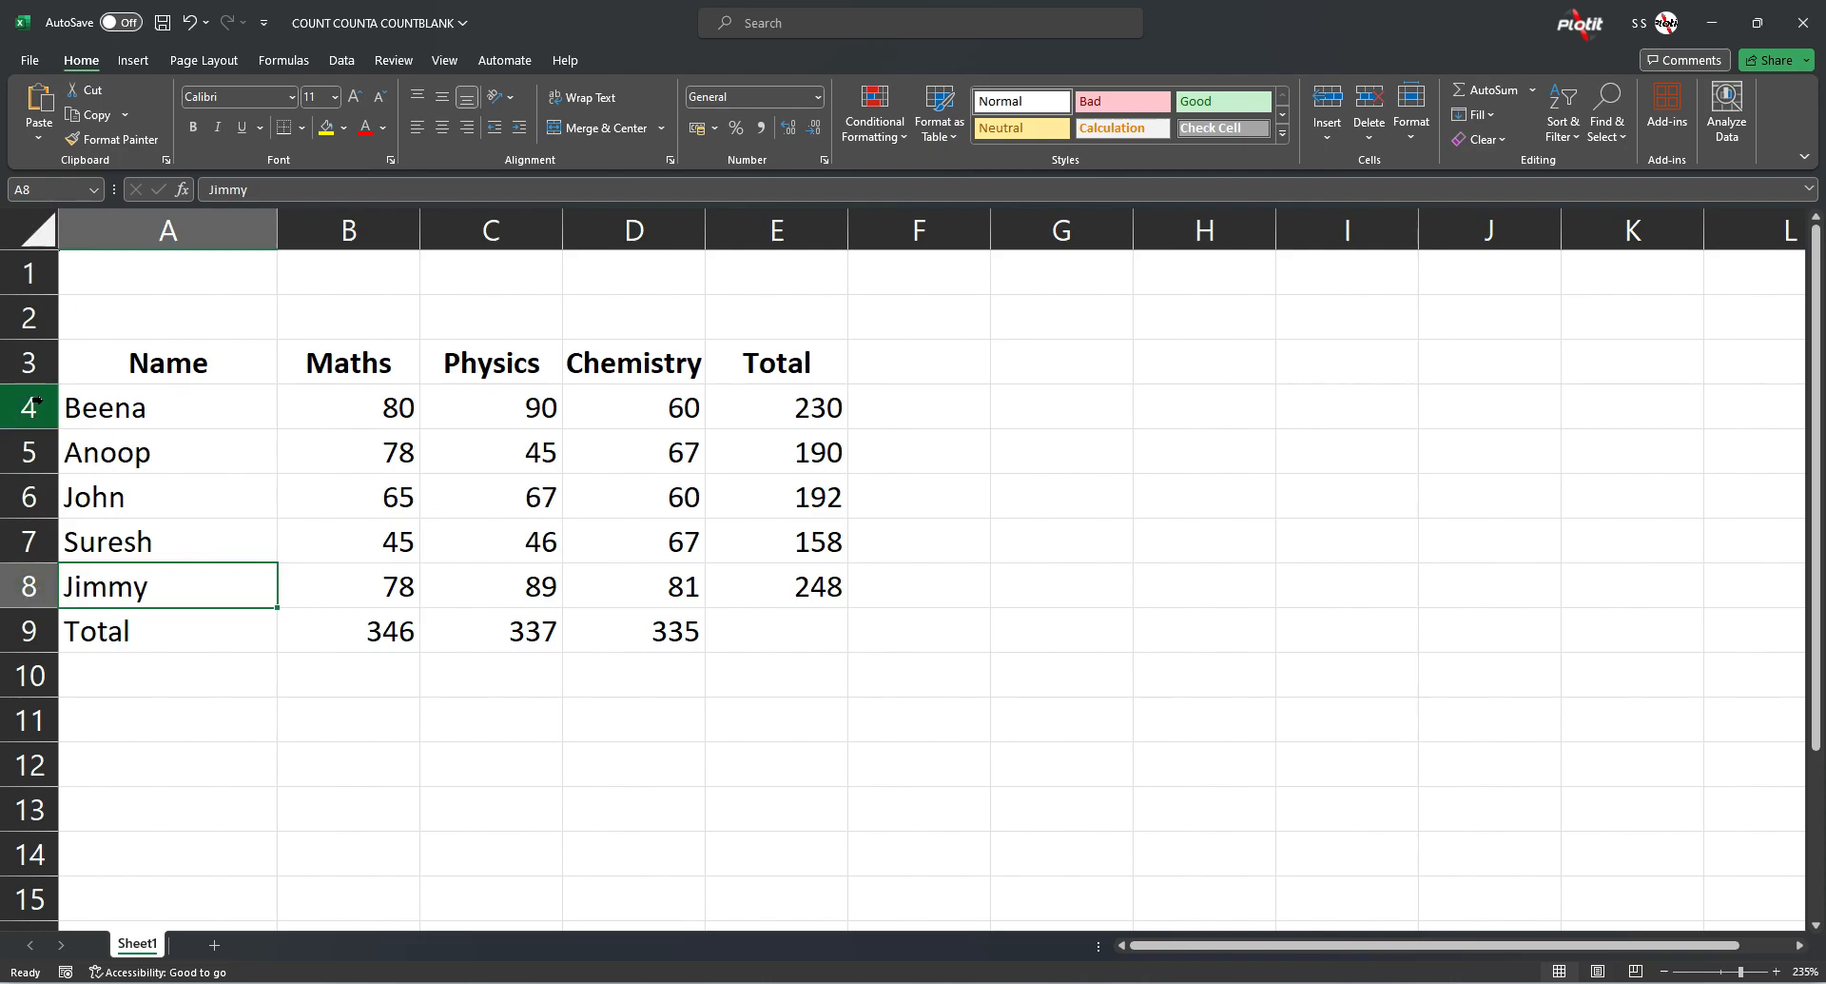
pyautogui.rightClick(29, 589)
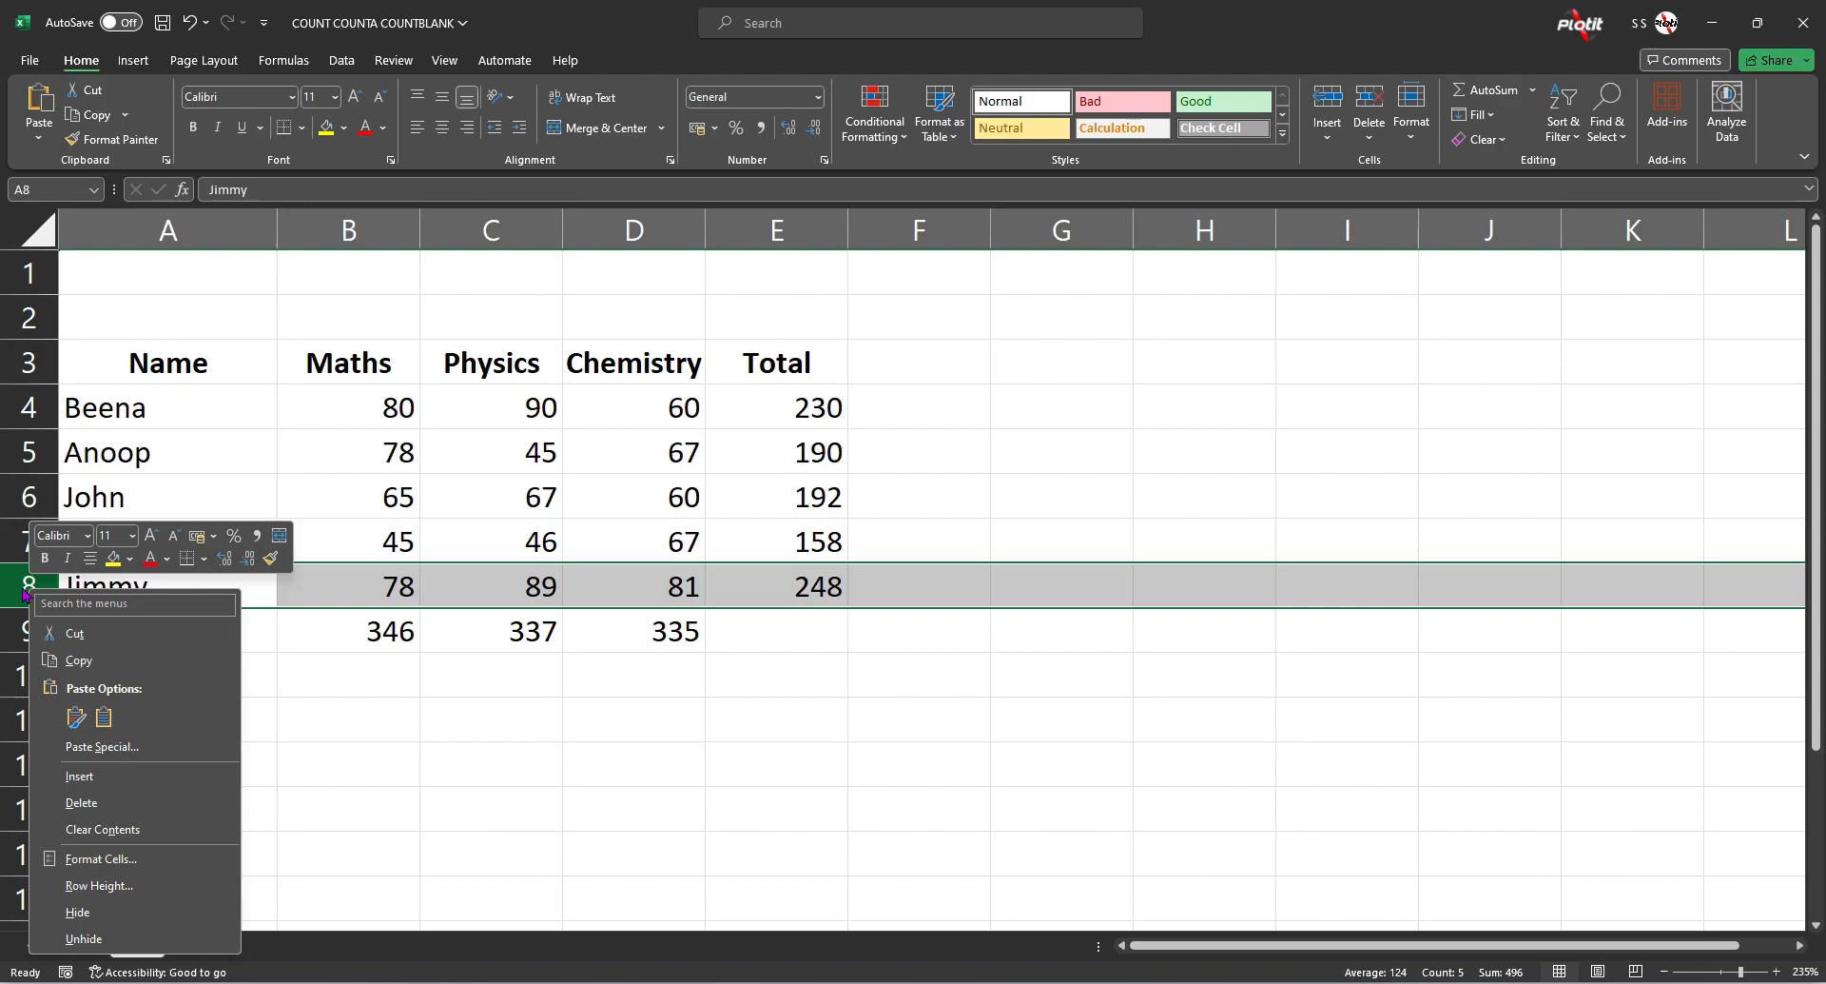
pyautogui.click(86, 777)
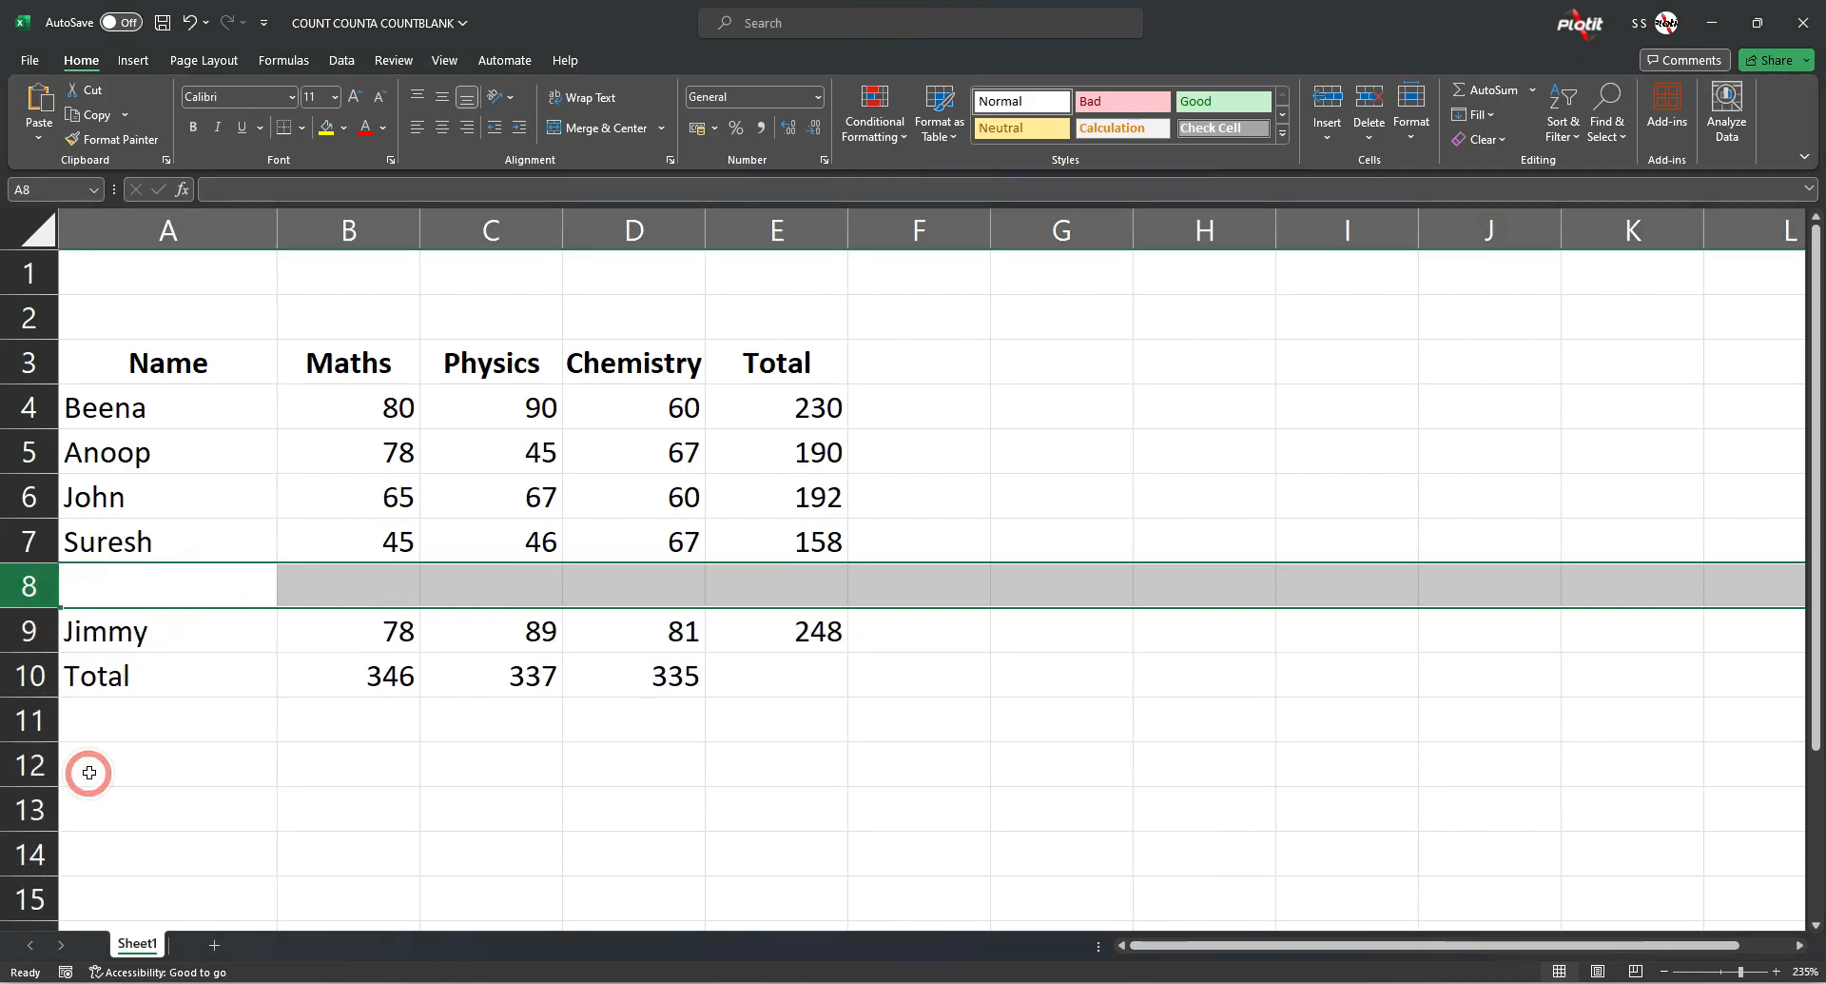
pyautogui.moveTo(119, 593); pyautogui.dragTo(638, 585)
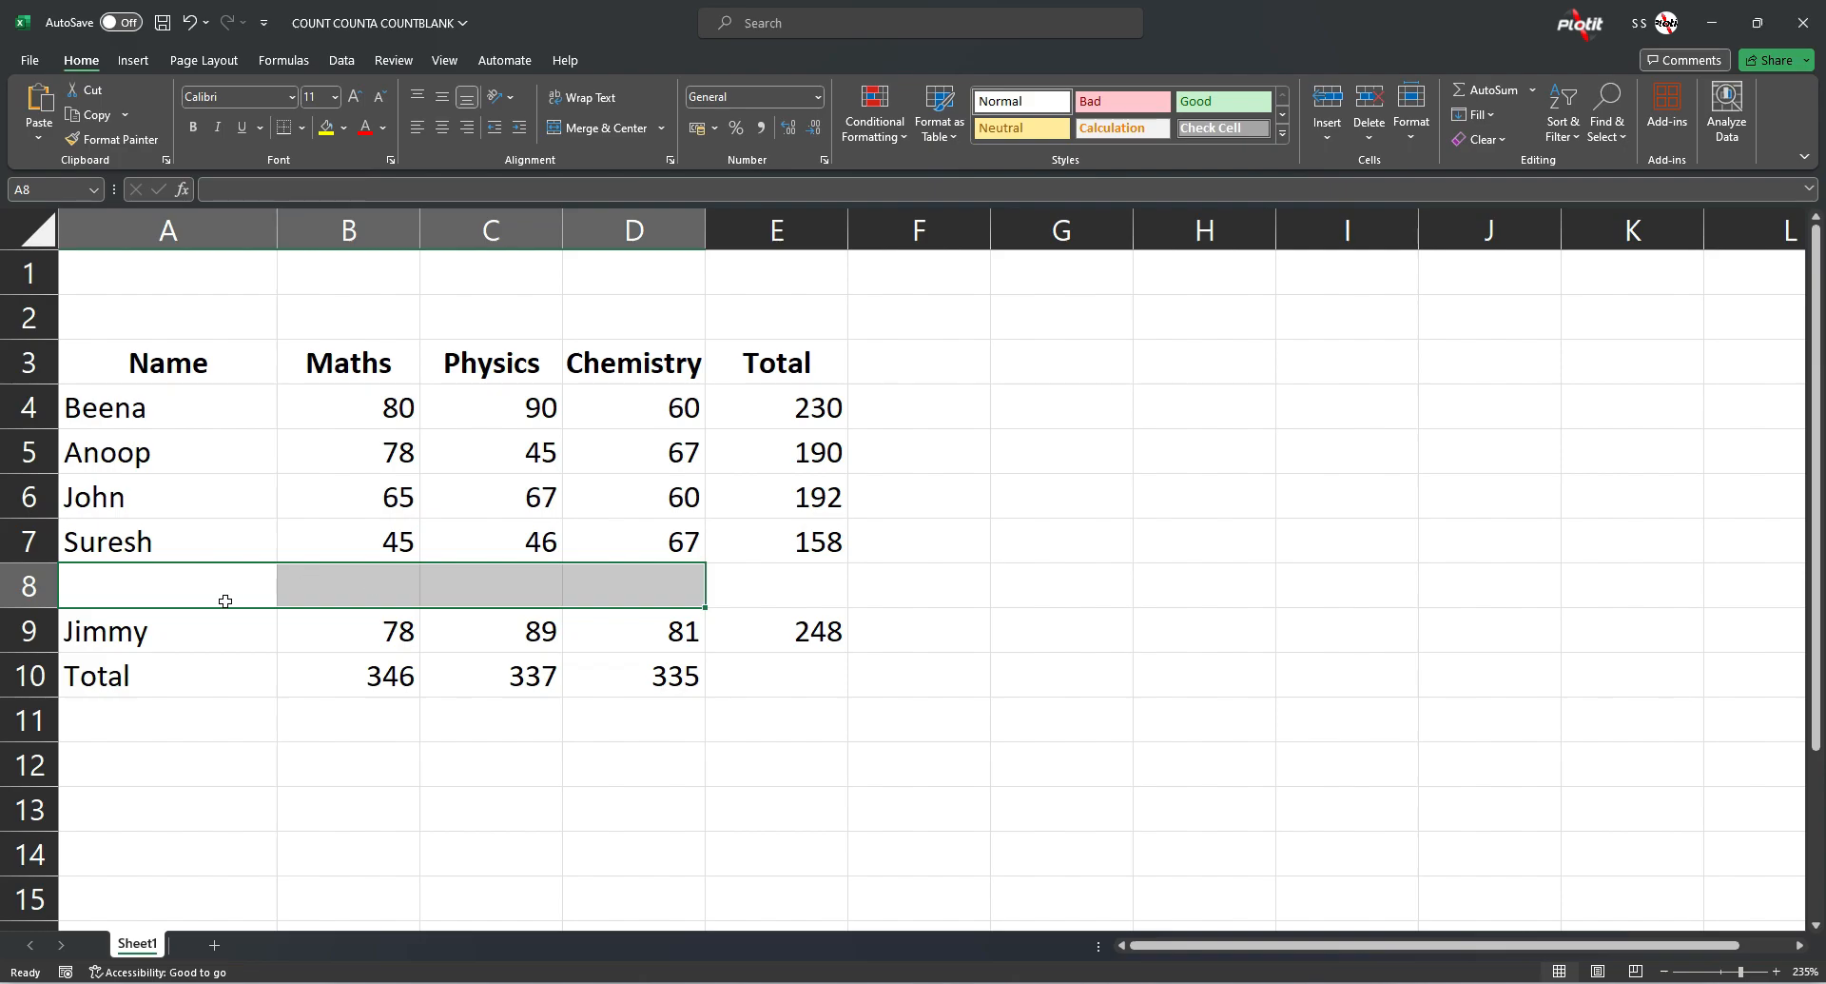
pyautogui.hotkey('ctrl', 'z')
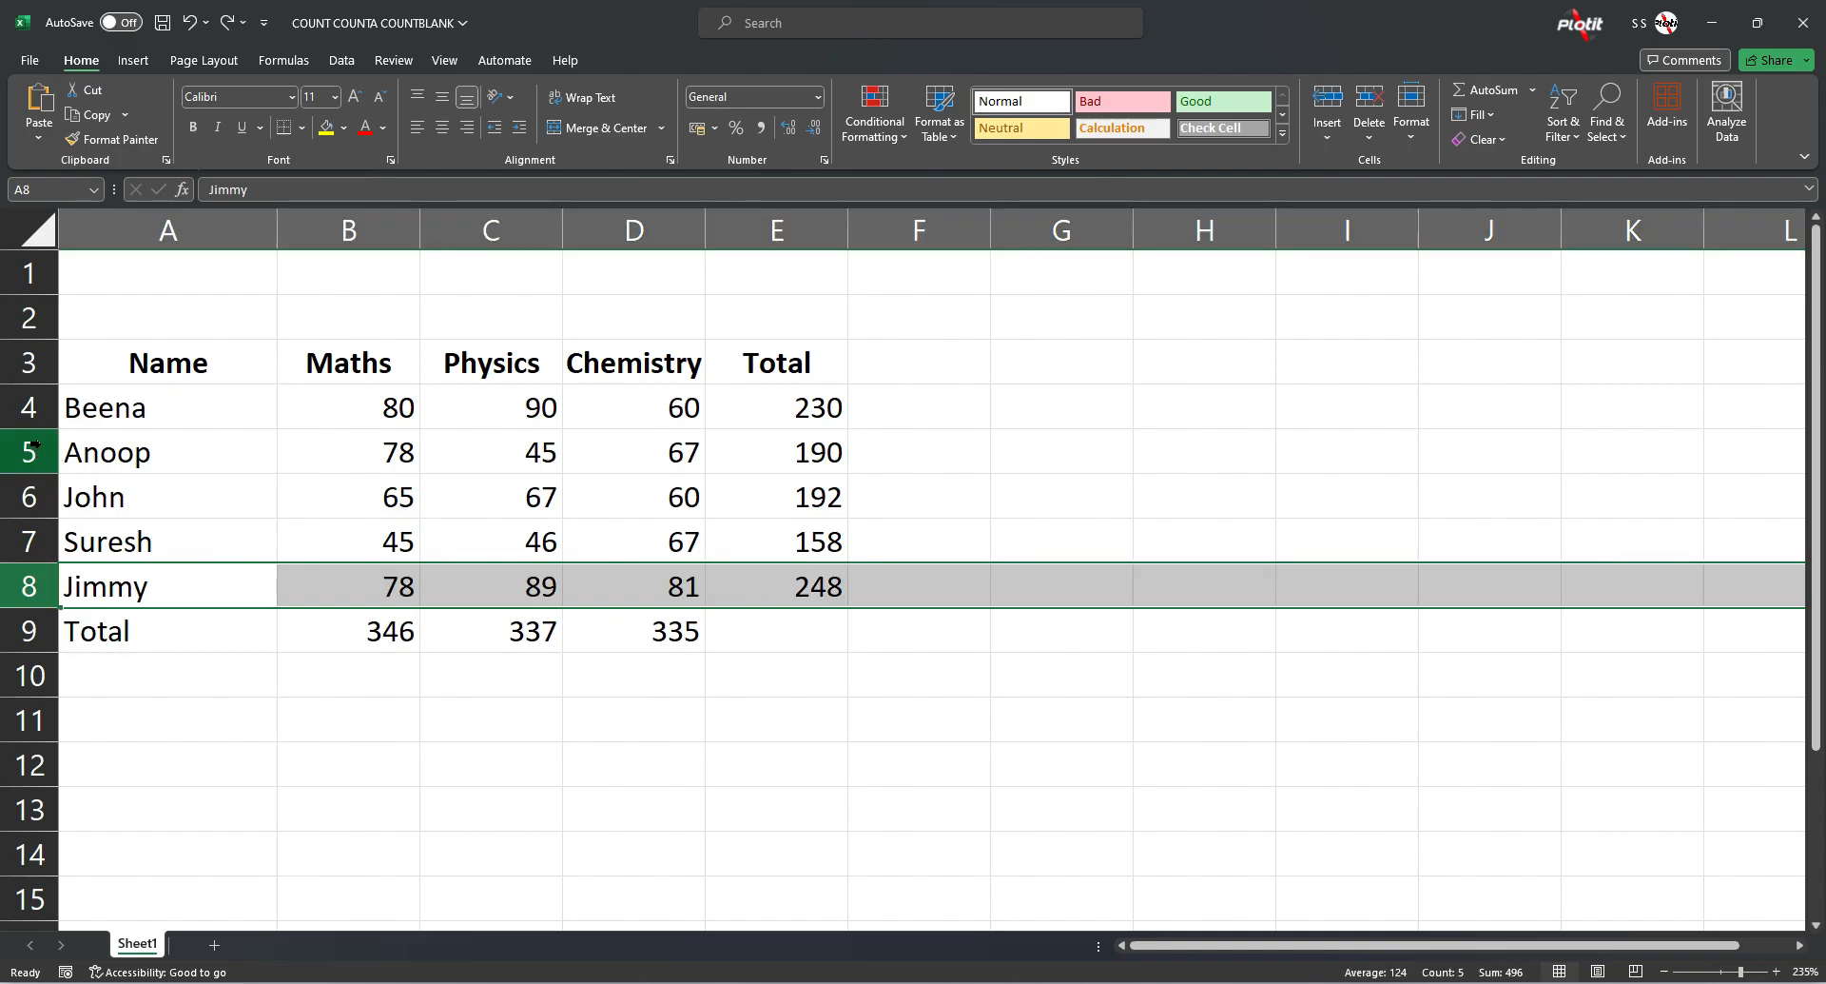
# Step: Insert four blank rows above row 4, directly below the header row, and undo the insertion
pyautogui.moveTo(36, 412); pyautogui.dragTo(38, 537)
pyautogui.rightClick(32, 501)
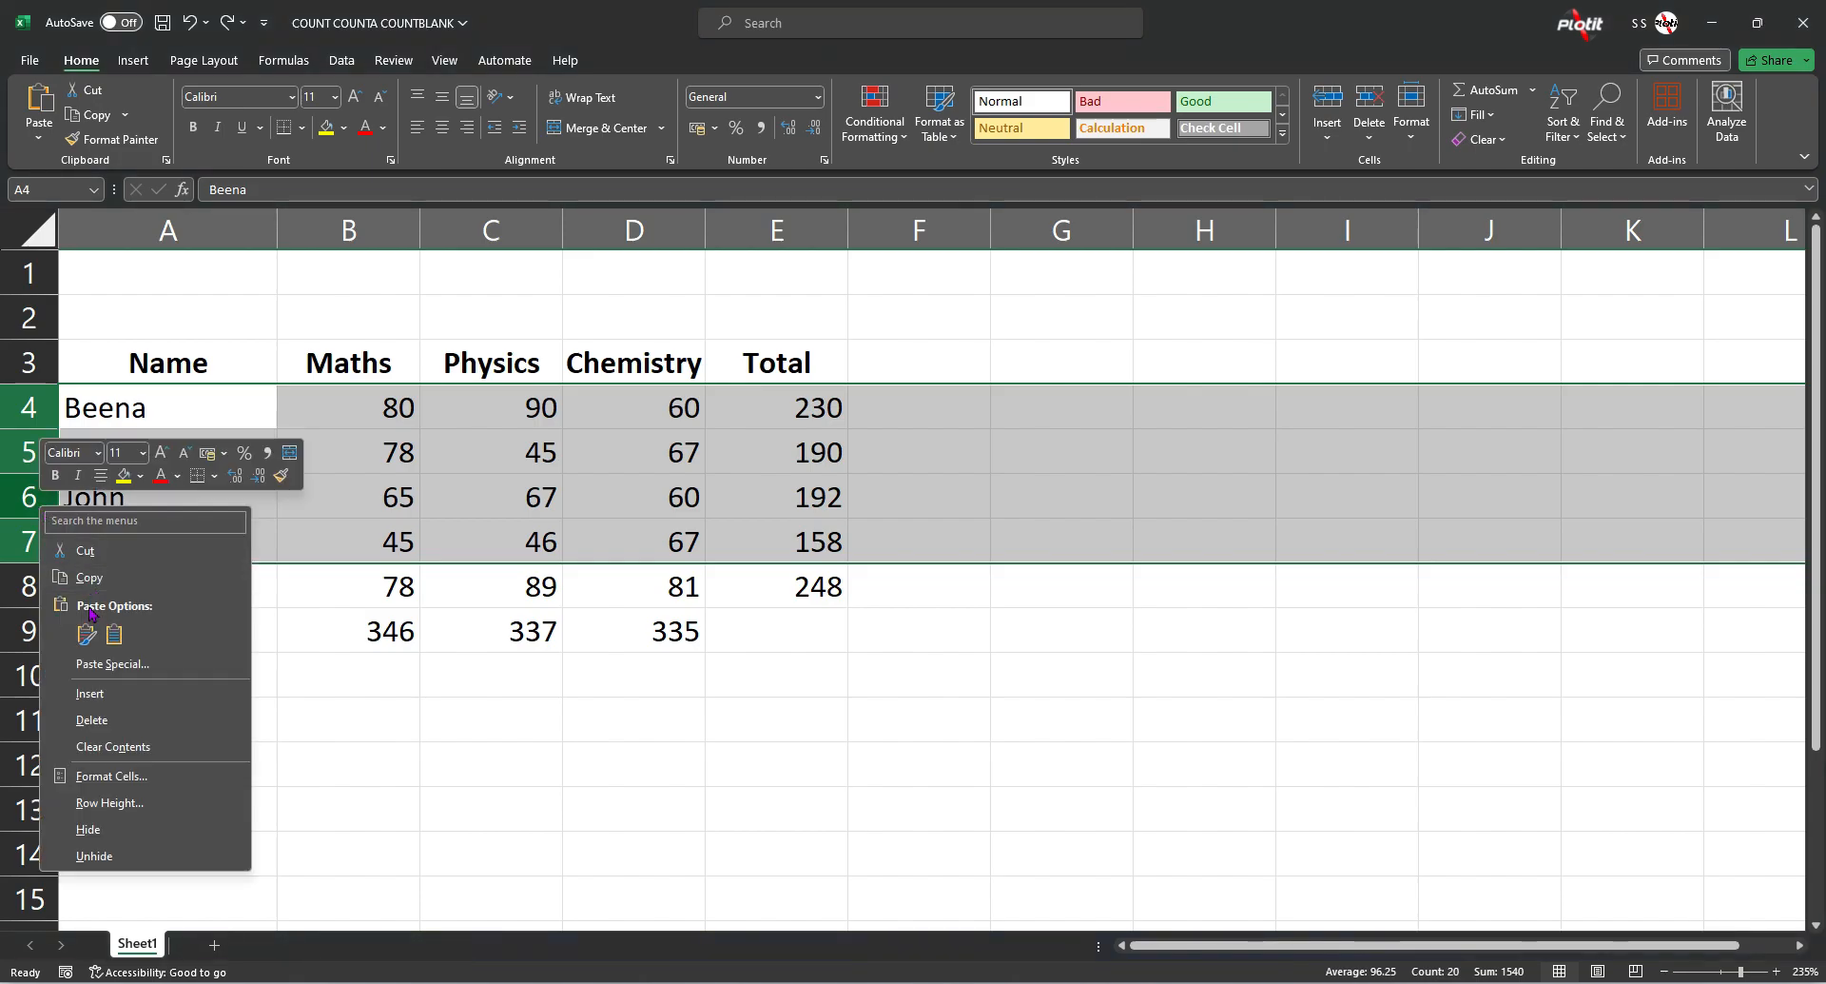
pyautogui.click(100, 678)
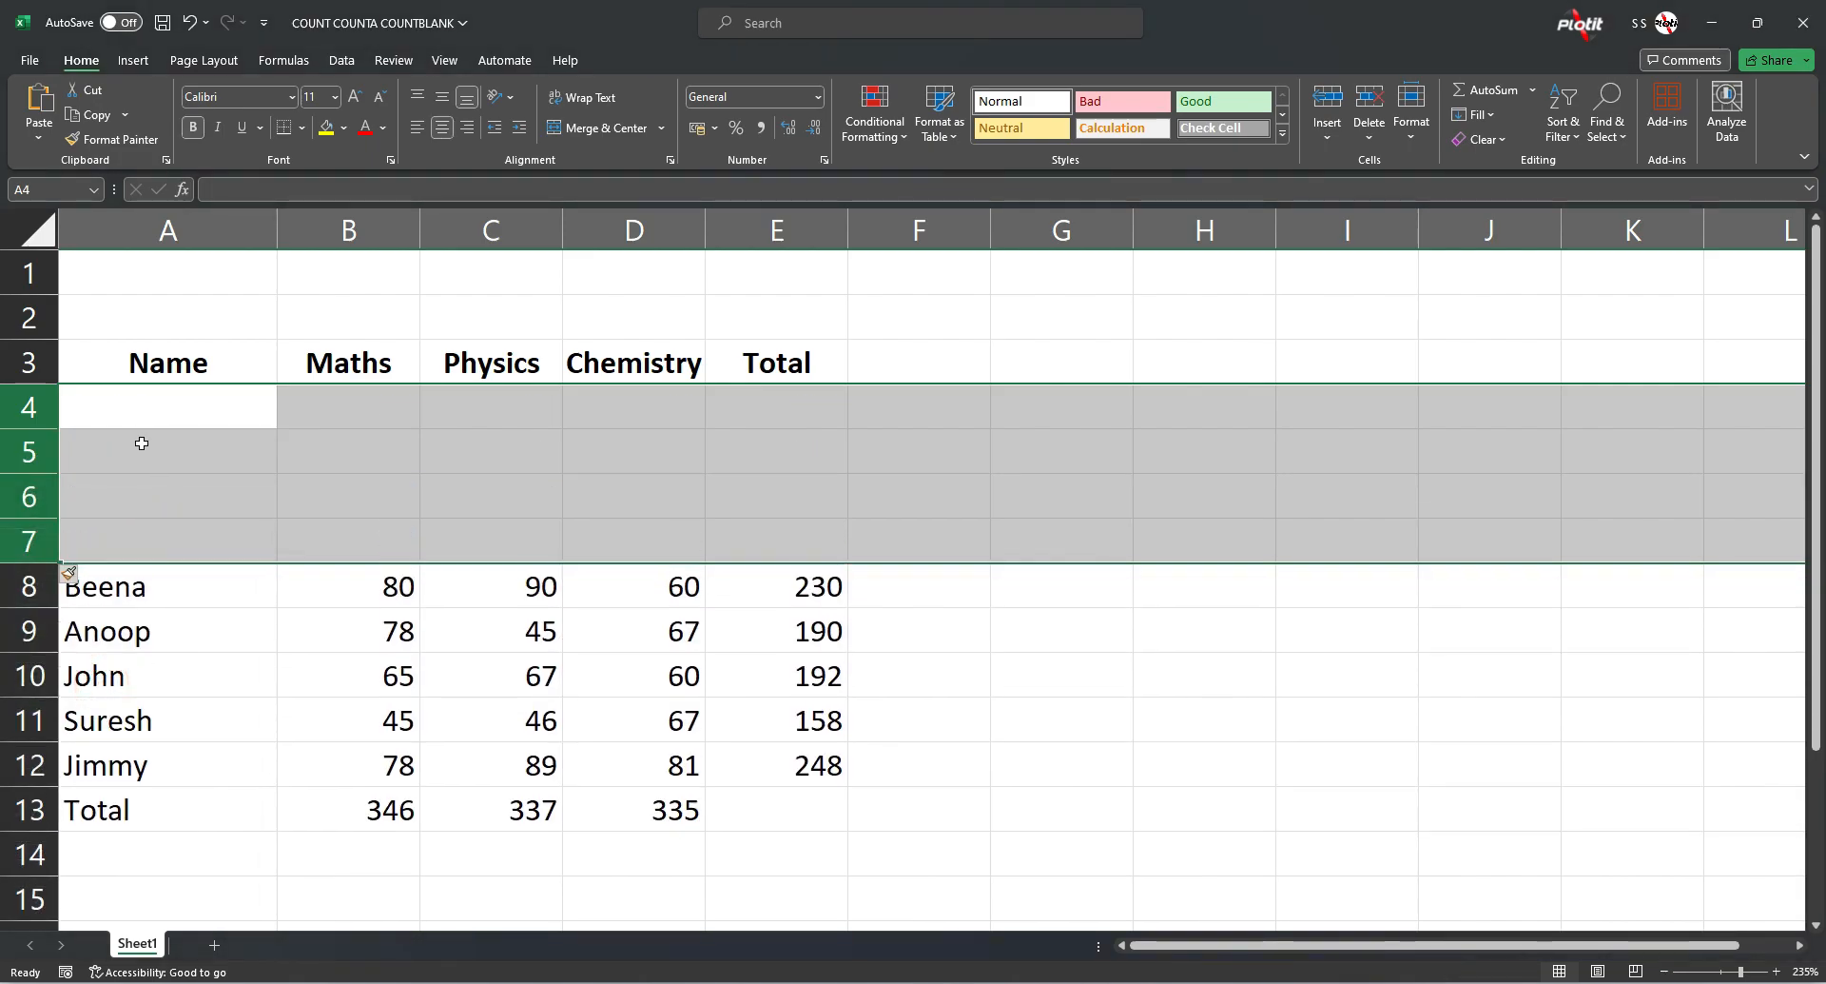
pyautogui.hotkey('ctrl', 'z')
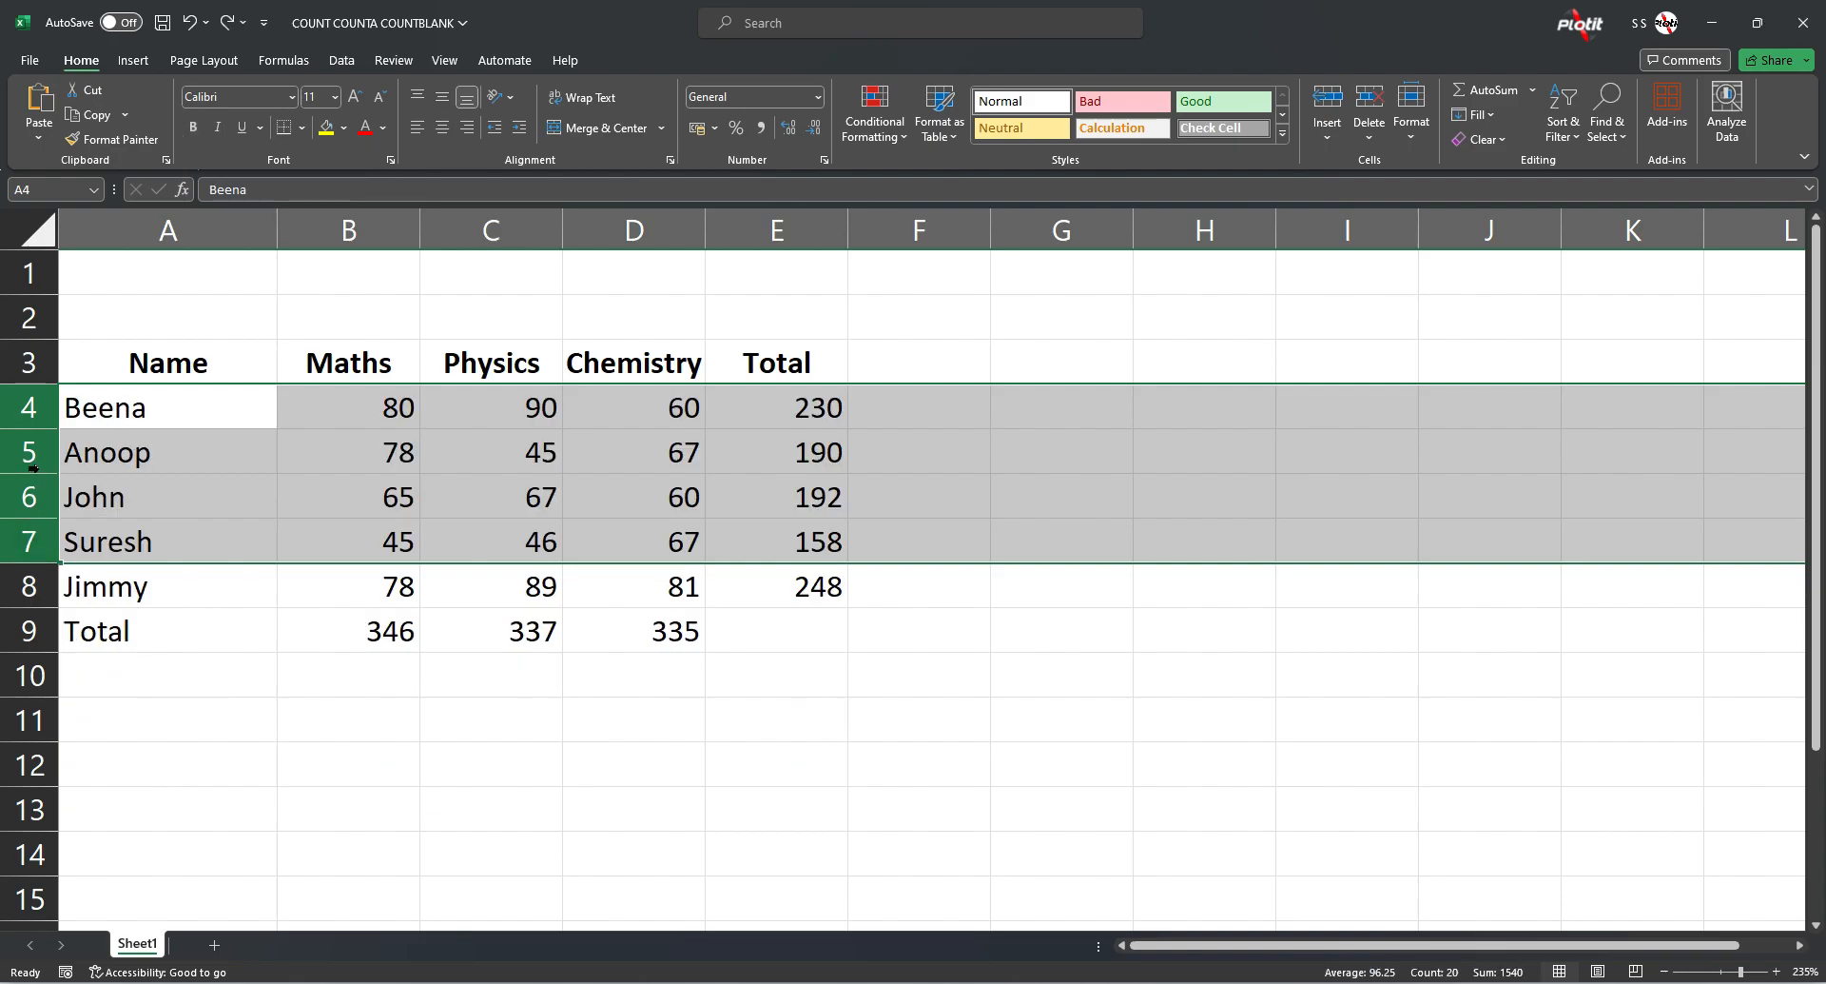
# Step: Insert four blank rows above row 5 and undo the insertion
pyautogui.moveTo(31, 466); pyautogui.dragTo(33, 592)
pyautogui.rightClick(32, 504)
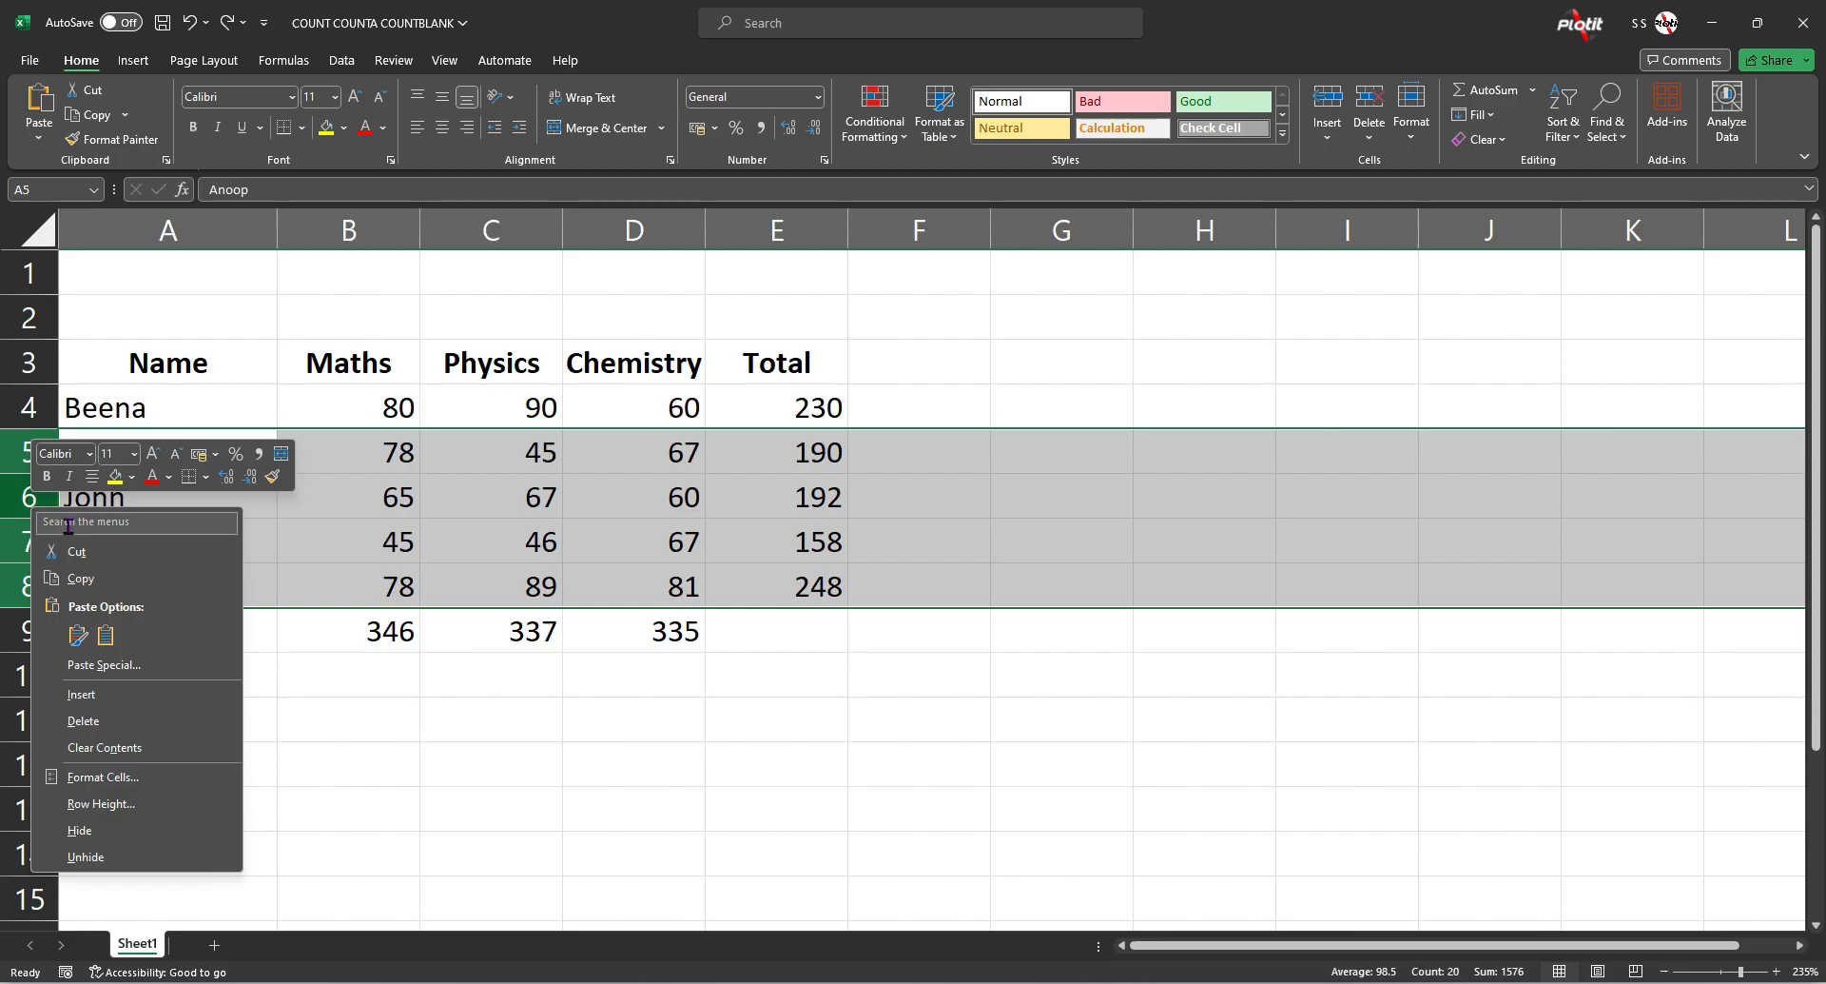
pyautogui.click(110, 694)
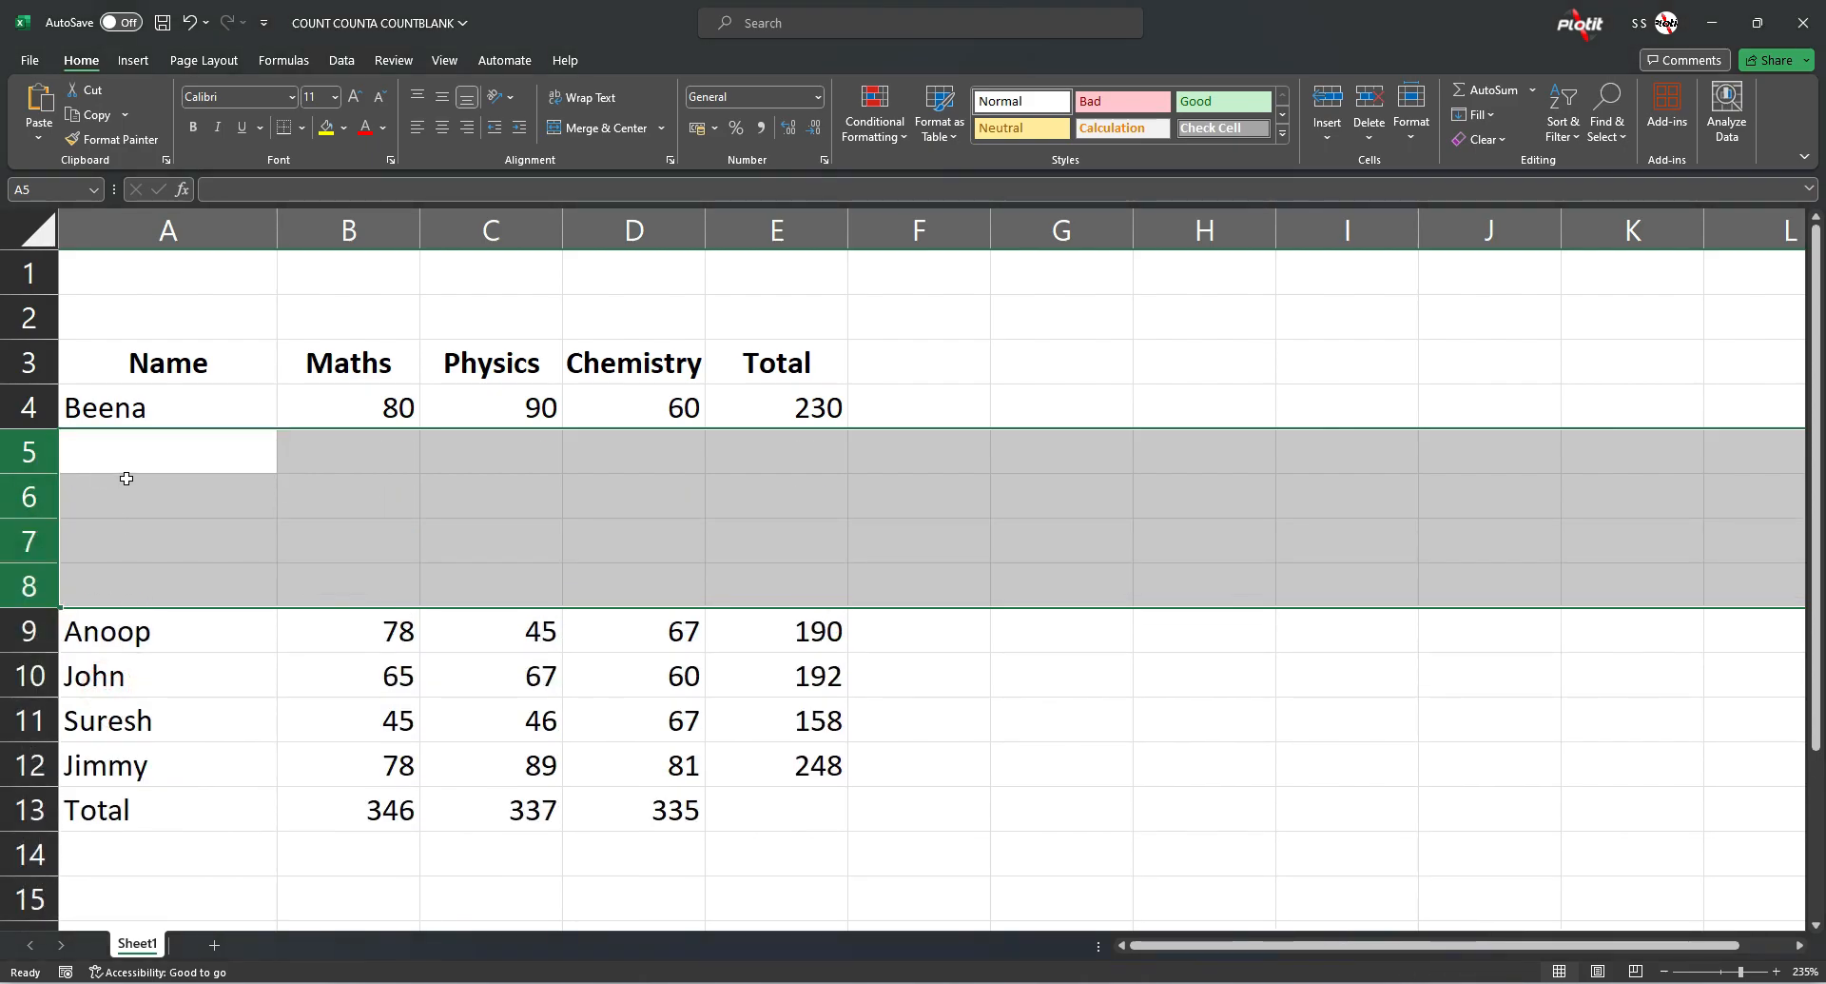
pyautogui.hotkey('ctrl', 'z')
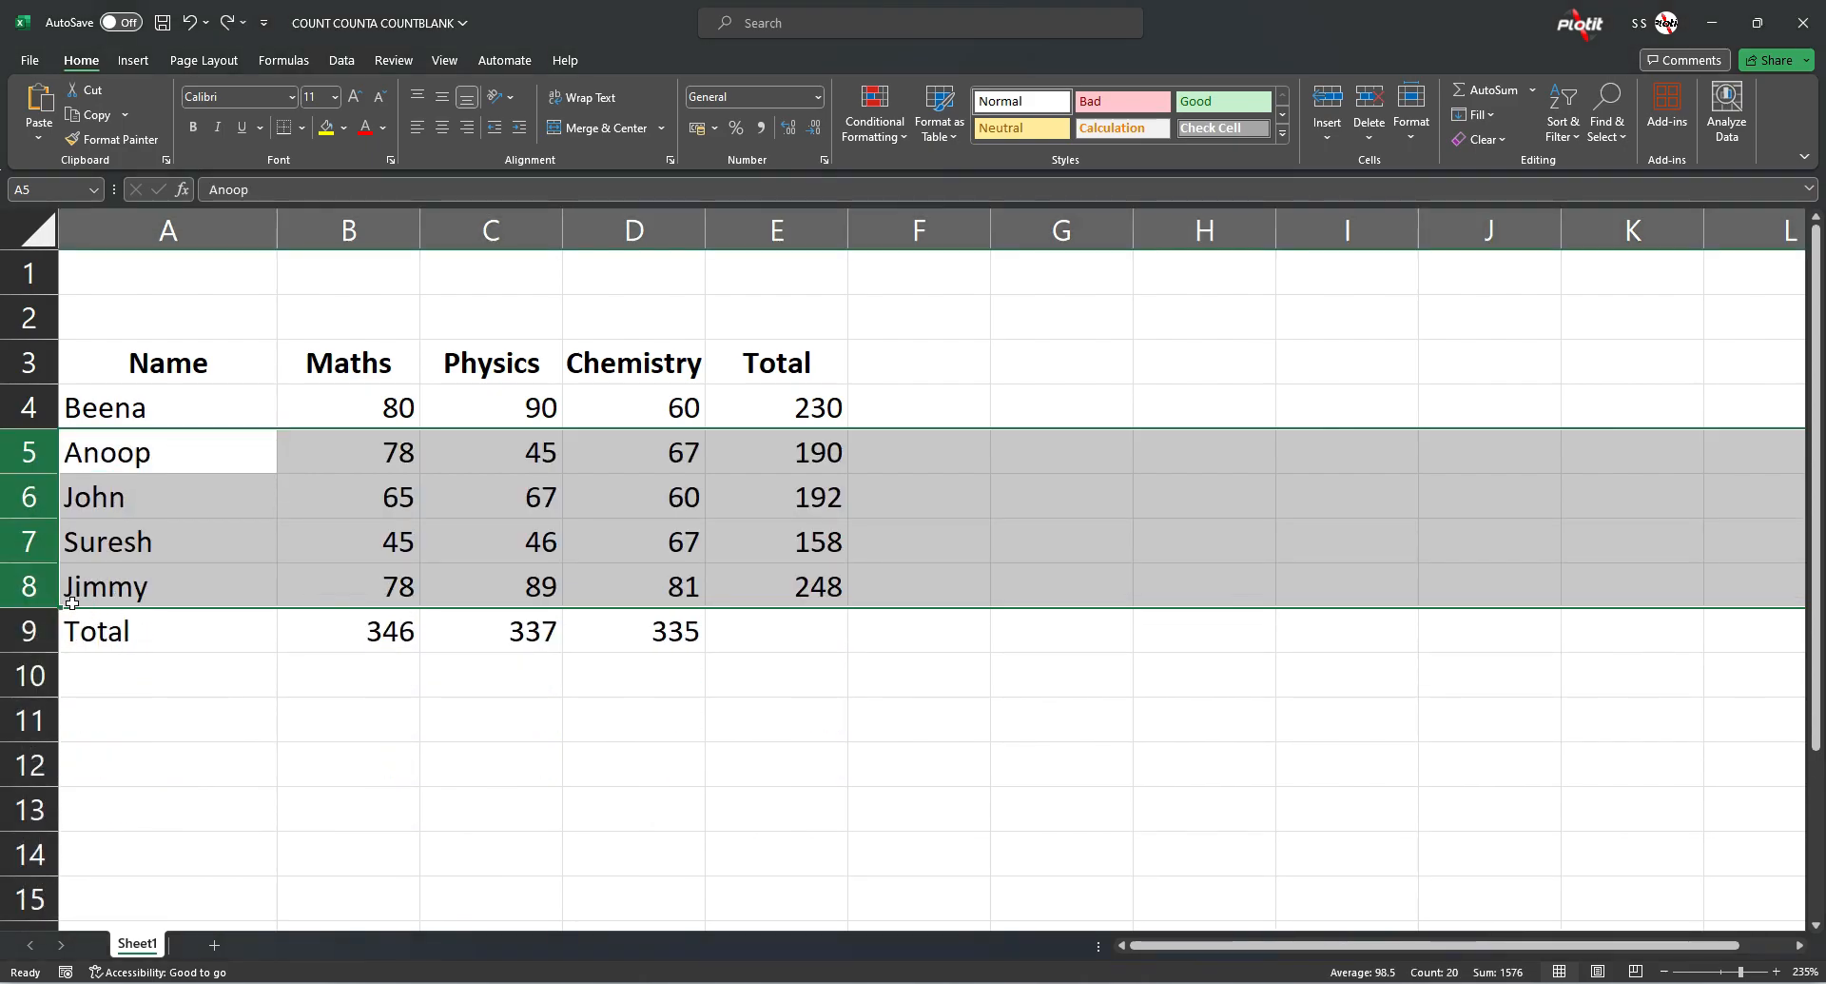
# Step: Insert five blank rows above the Total row in row 9 and undo the insertion
pyautogui.click(29, 630)
pyautogui.moveTo(29, 631); pyautogui.dragTo(32, 805)
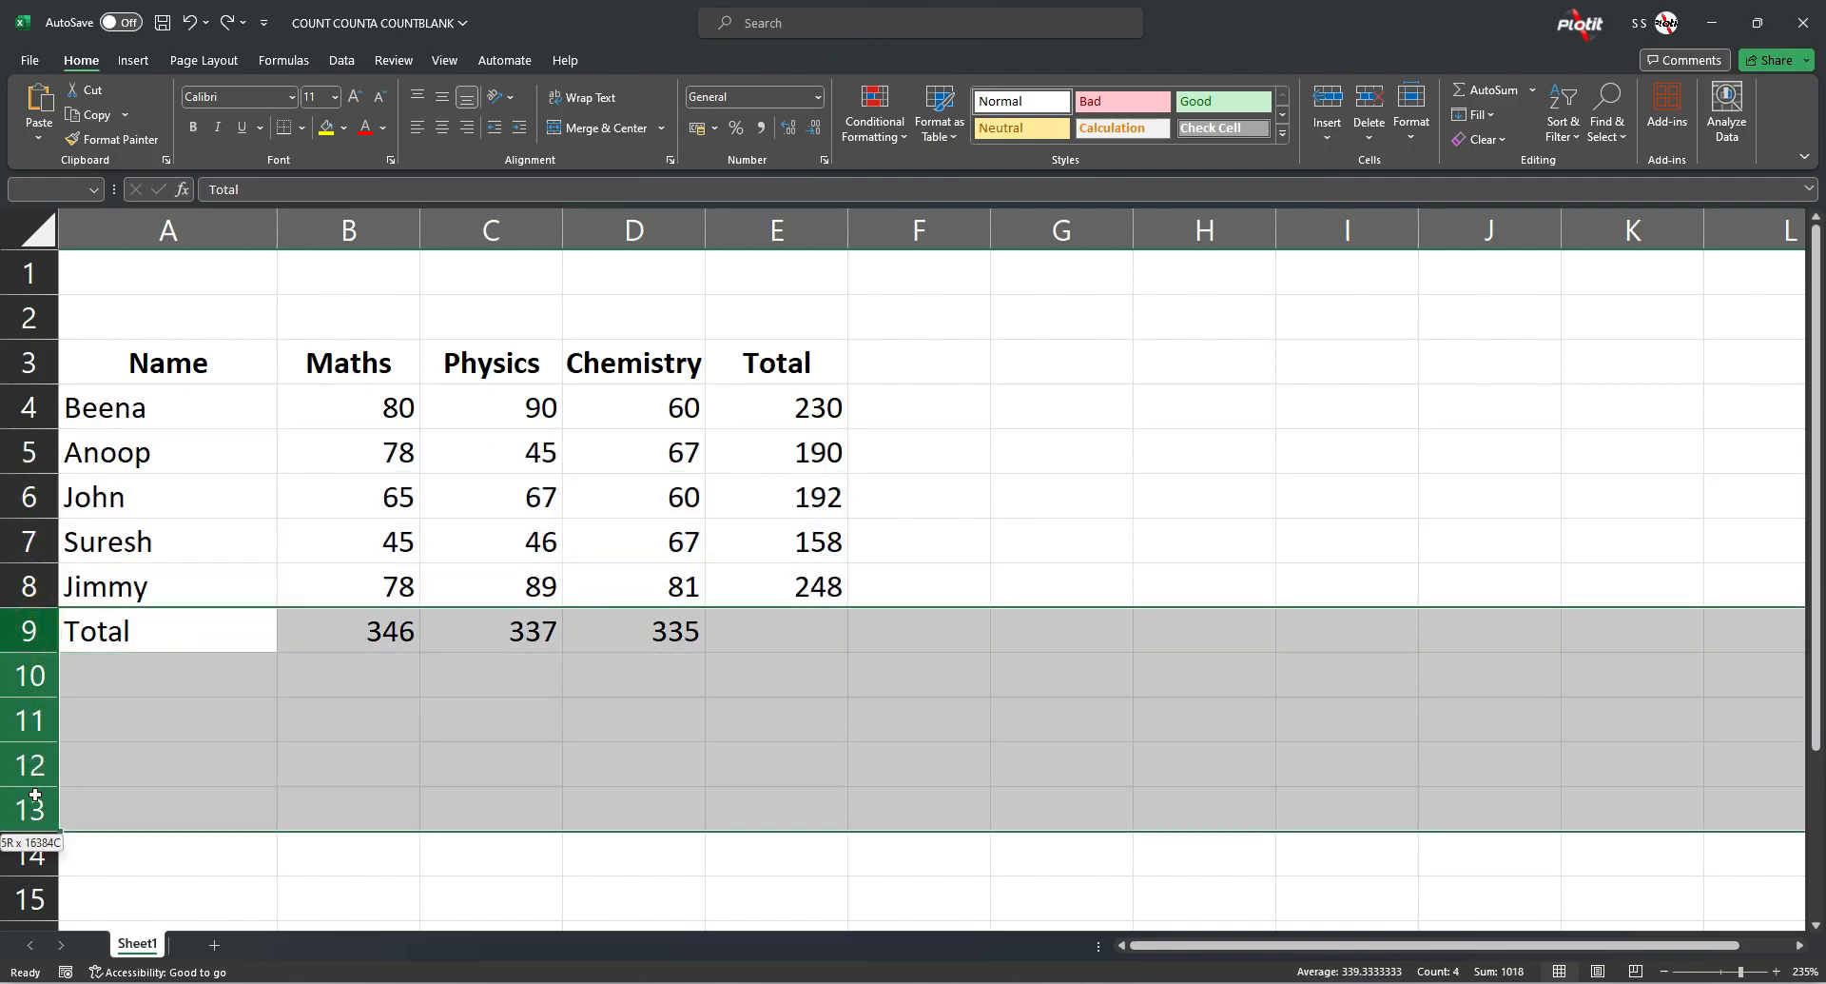
pyautogui.rightClick(34, 681)
pyautogui.click(91, 533)
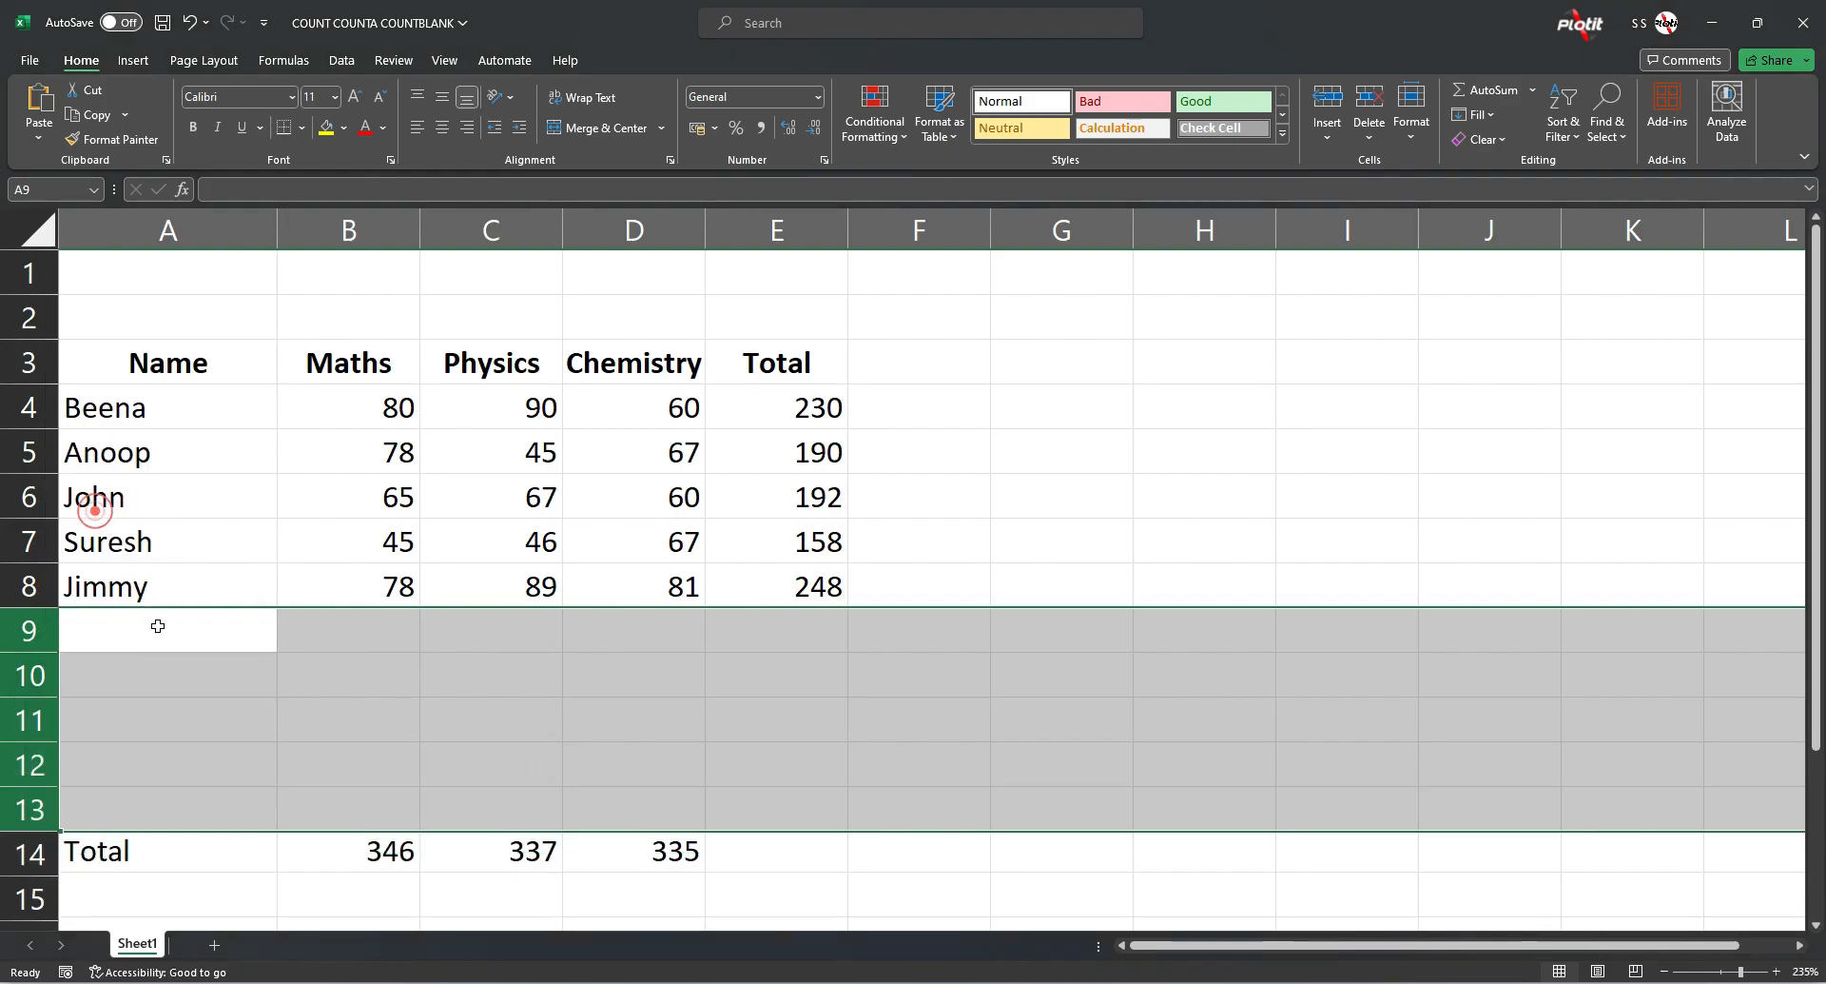
pyautogui.click(138, 629)
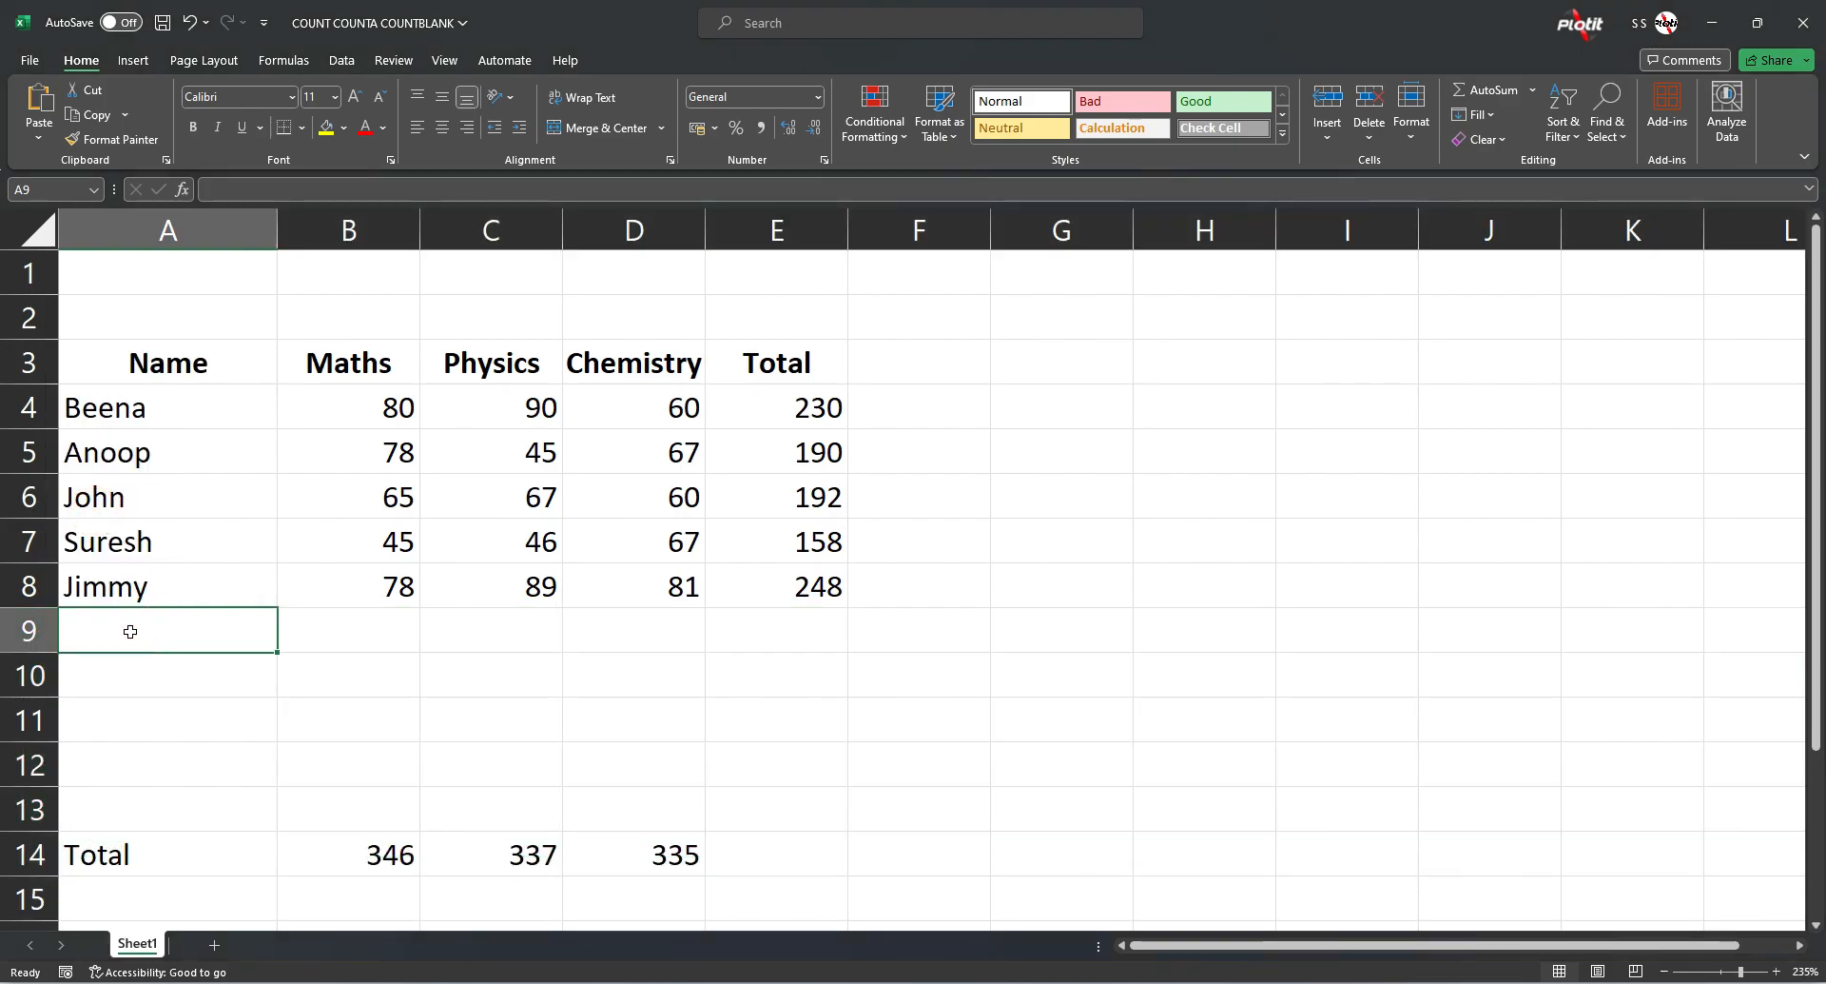
pyautogui.hotkey('ctrl', 'z')
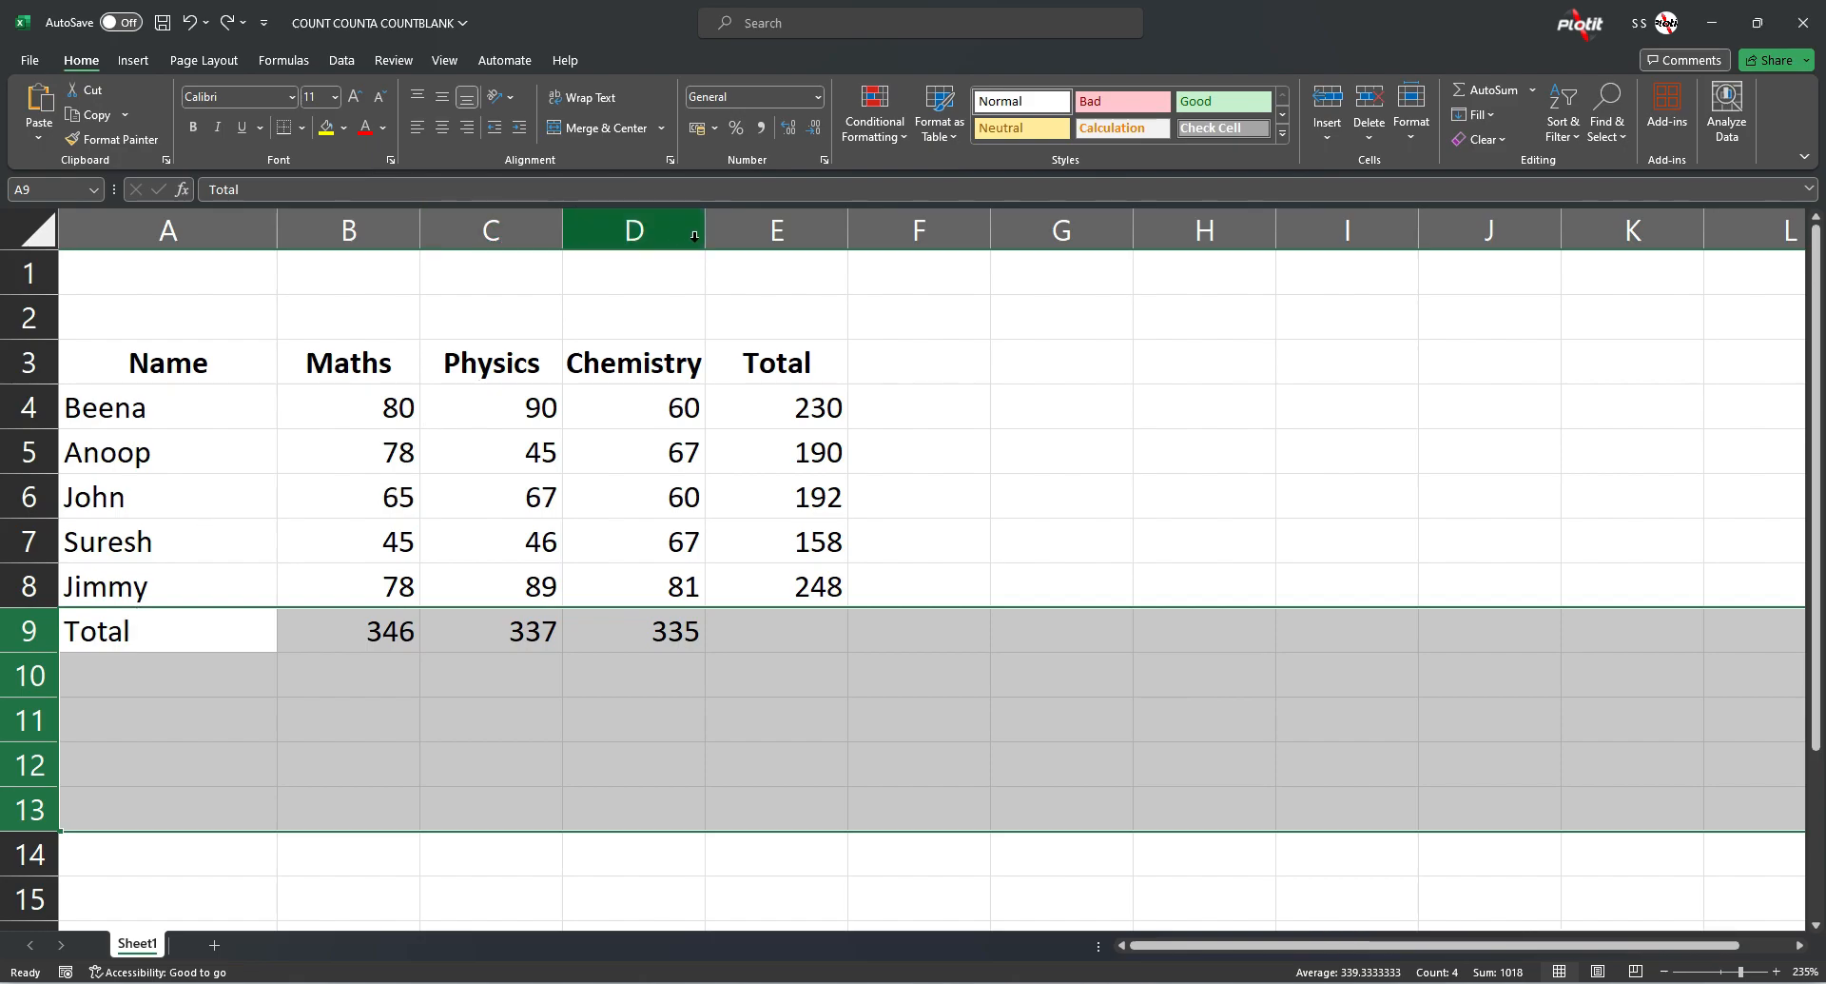
# Step: Insert a new column before the Total column and enter the heading English in E3
pyautogui.click(645, 241)
pyautogui.click(728, 233)
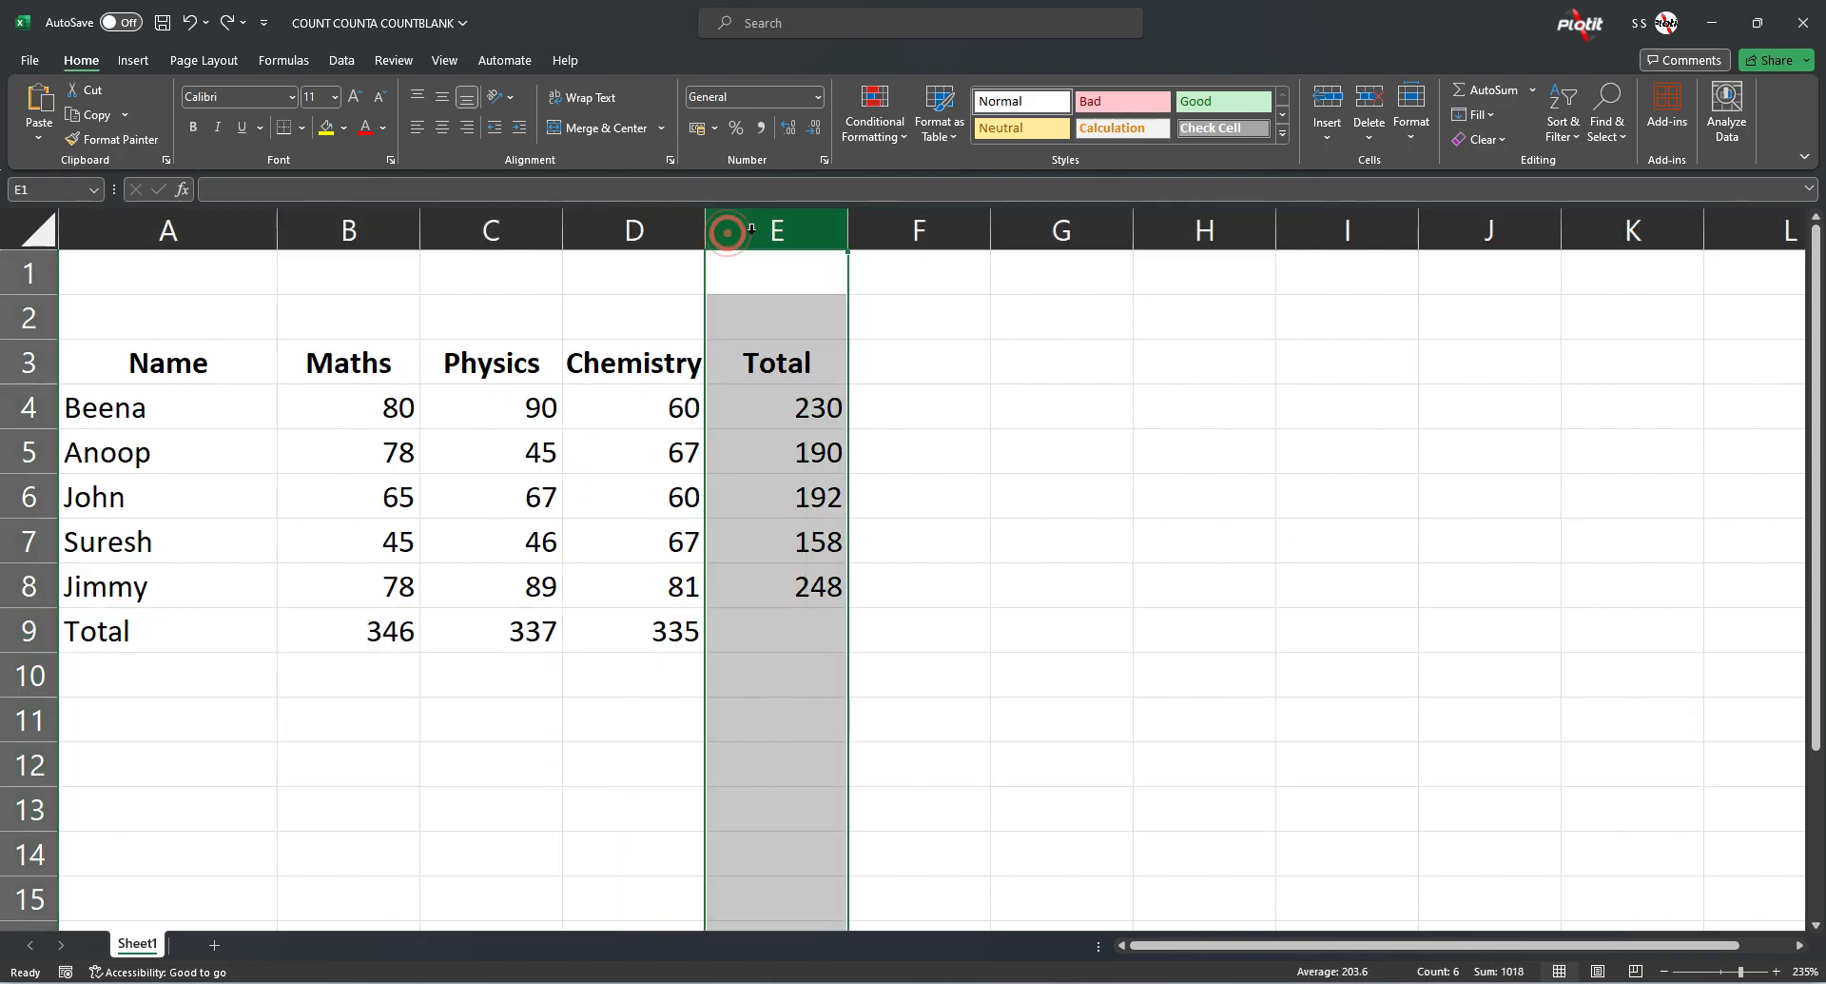
pyautogui.rightClick(727, 235)
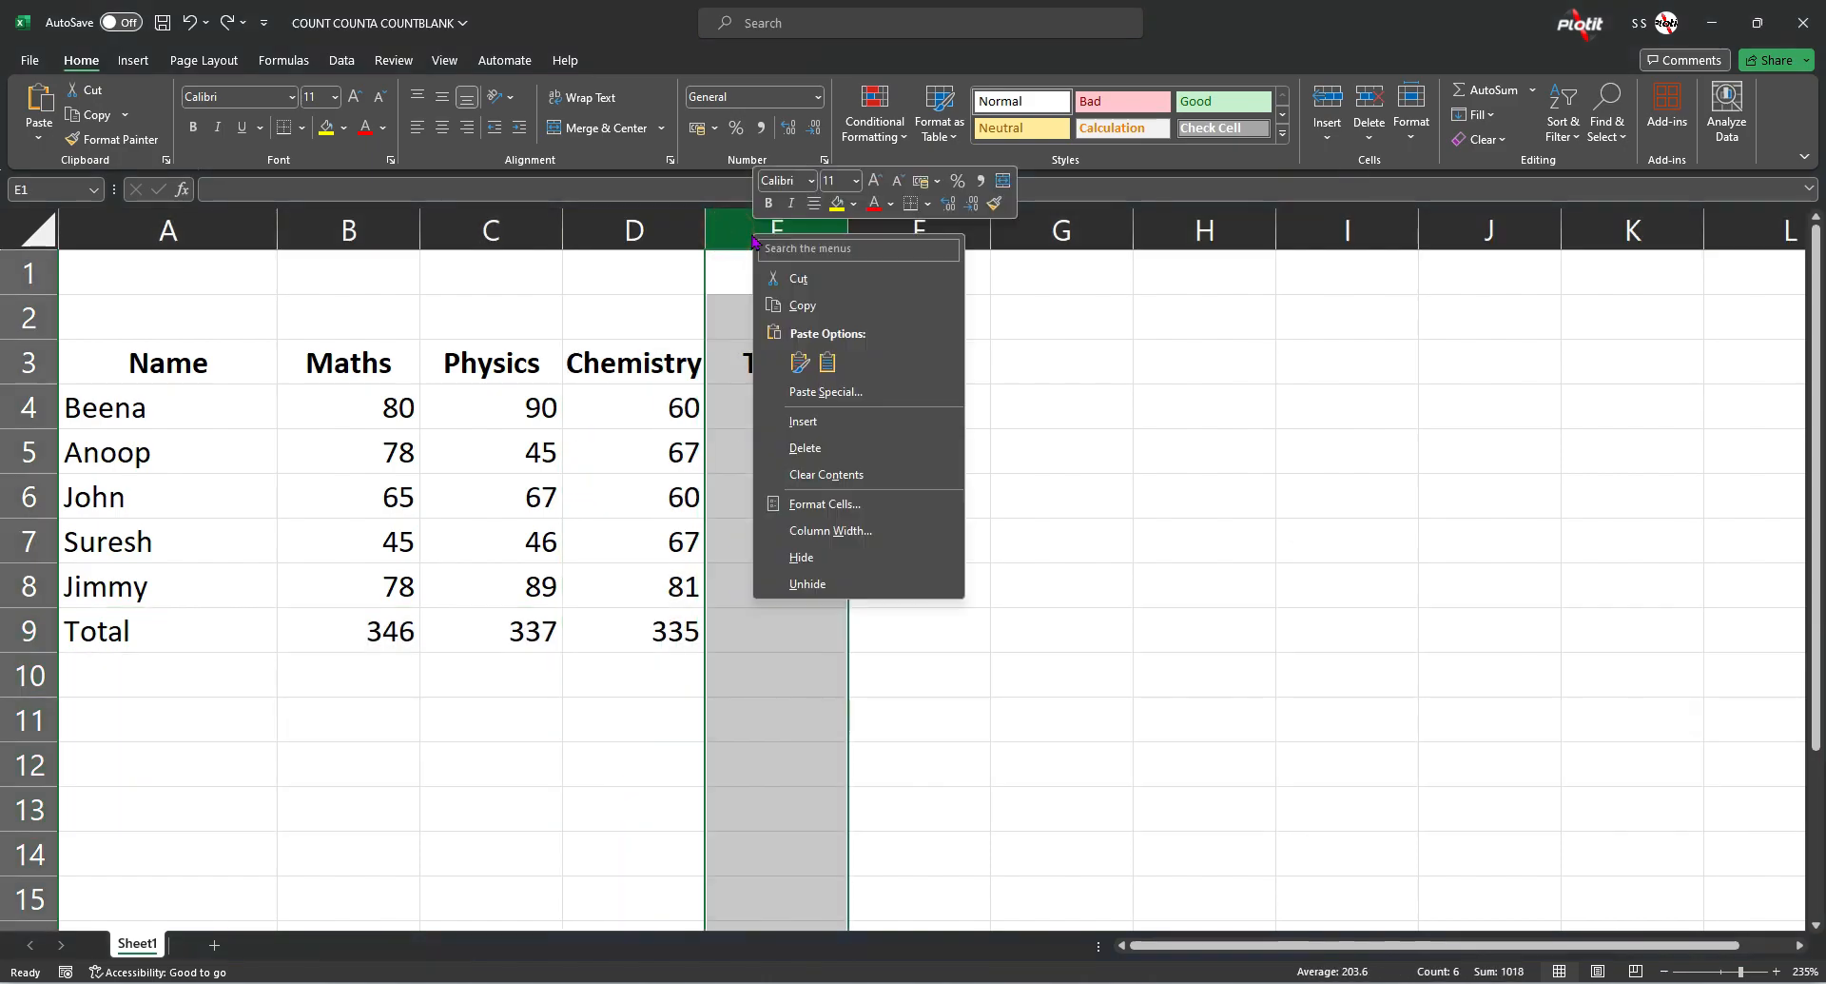
pyautogui.click(794, 420)
pyautogui.click(752, 367)
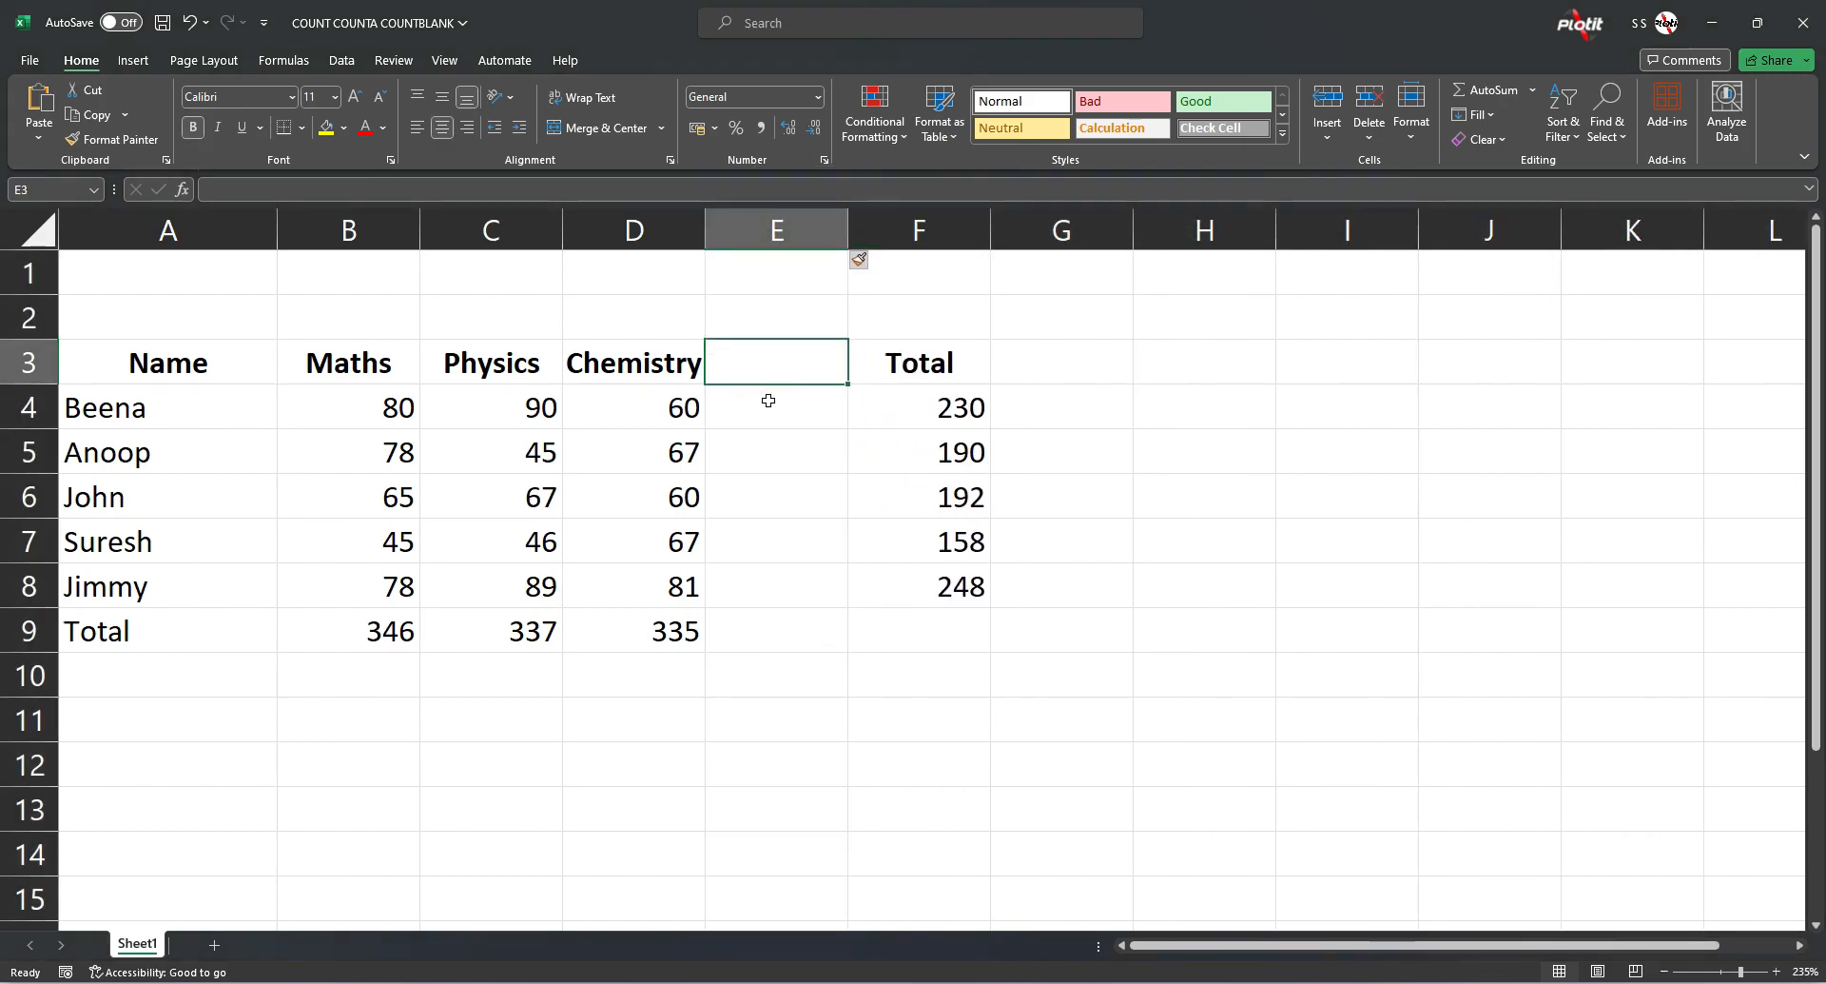
pyautogui.write('English')
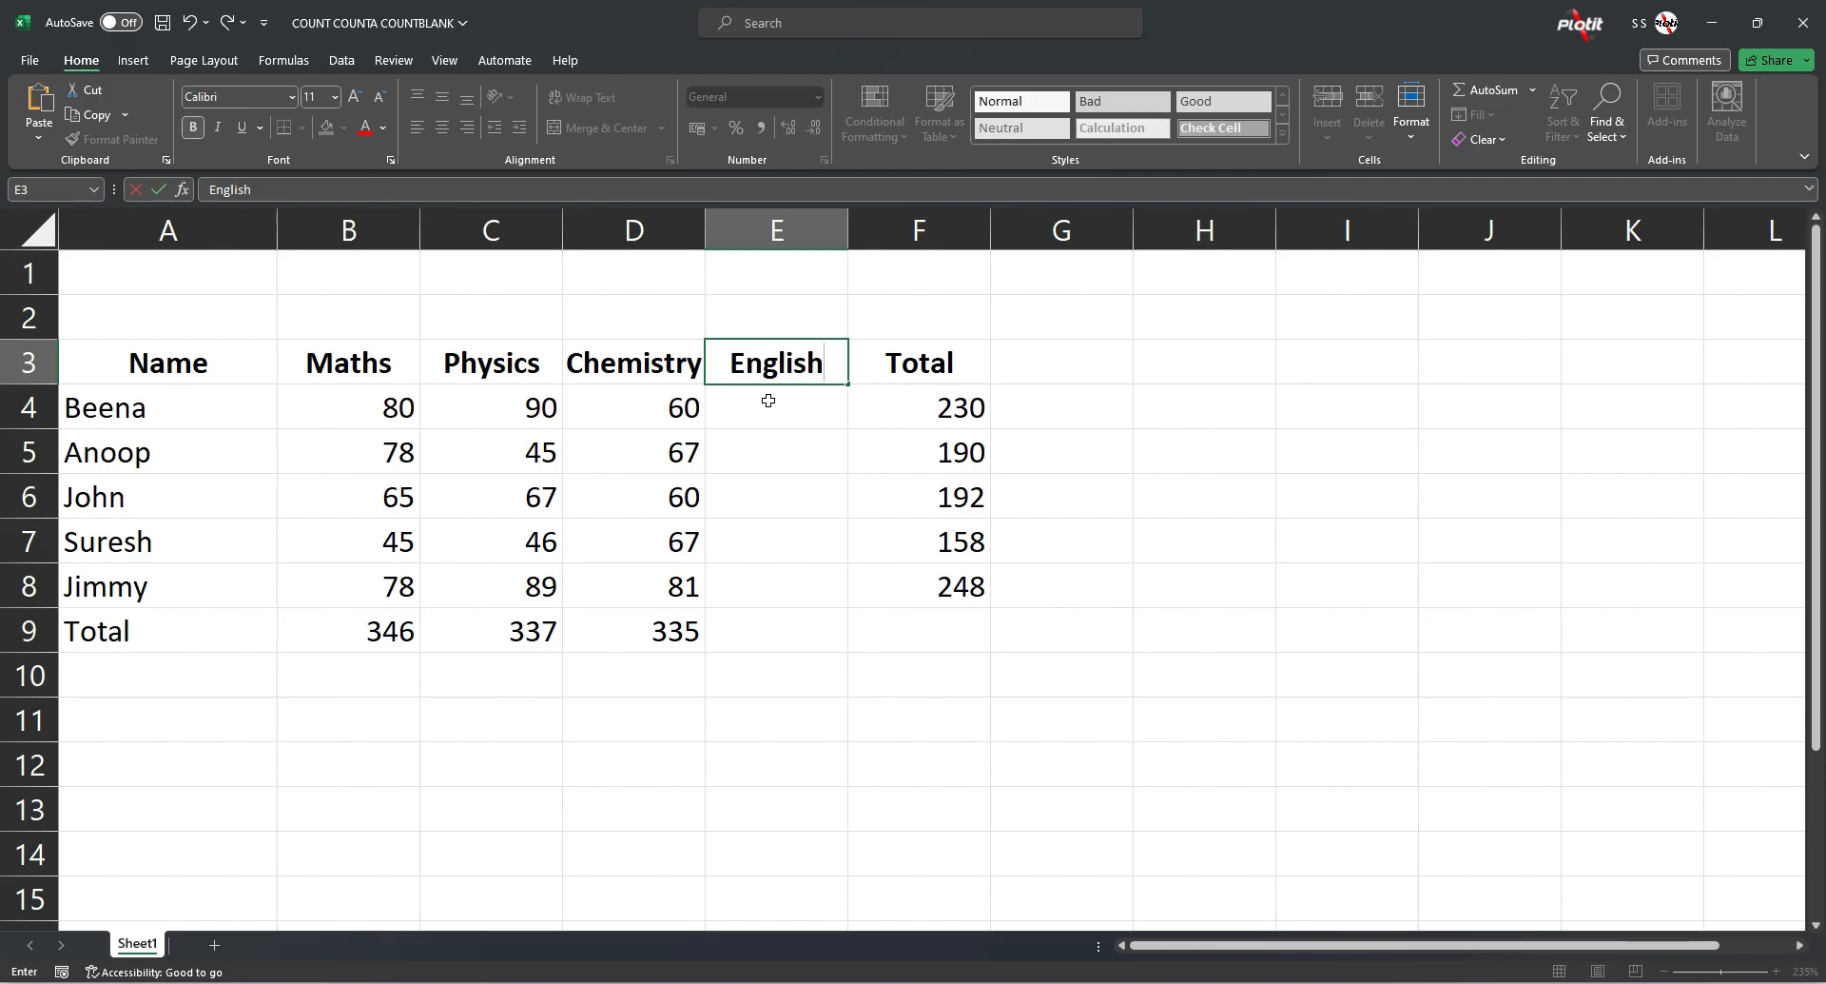
pyautogui.press('Return')
# Step: Enter 78 as the first student's English mark in E4
pyautogui.write('\\')
pyautogui.press('BackSpace')
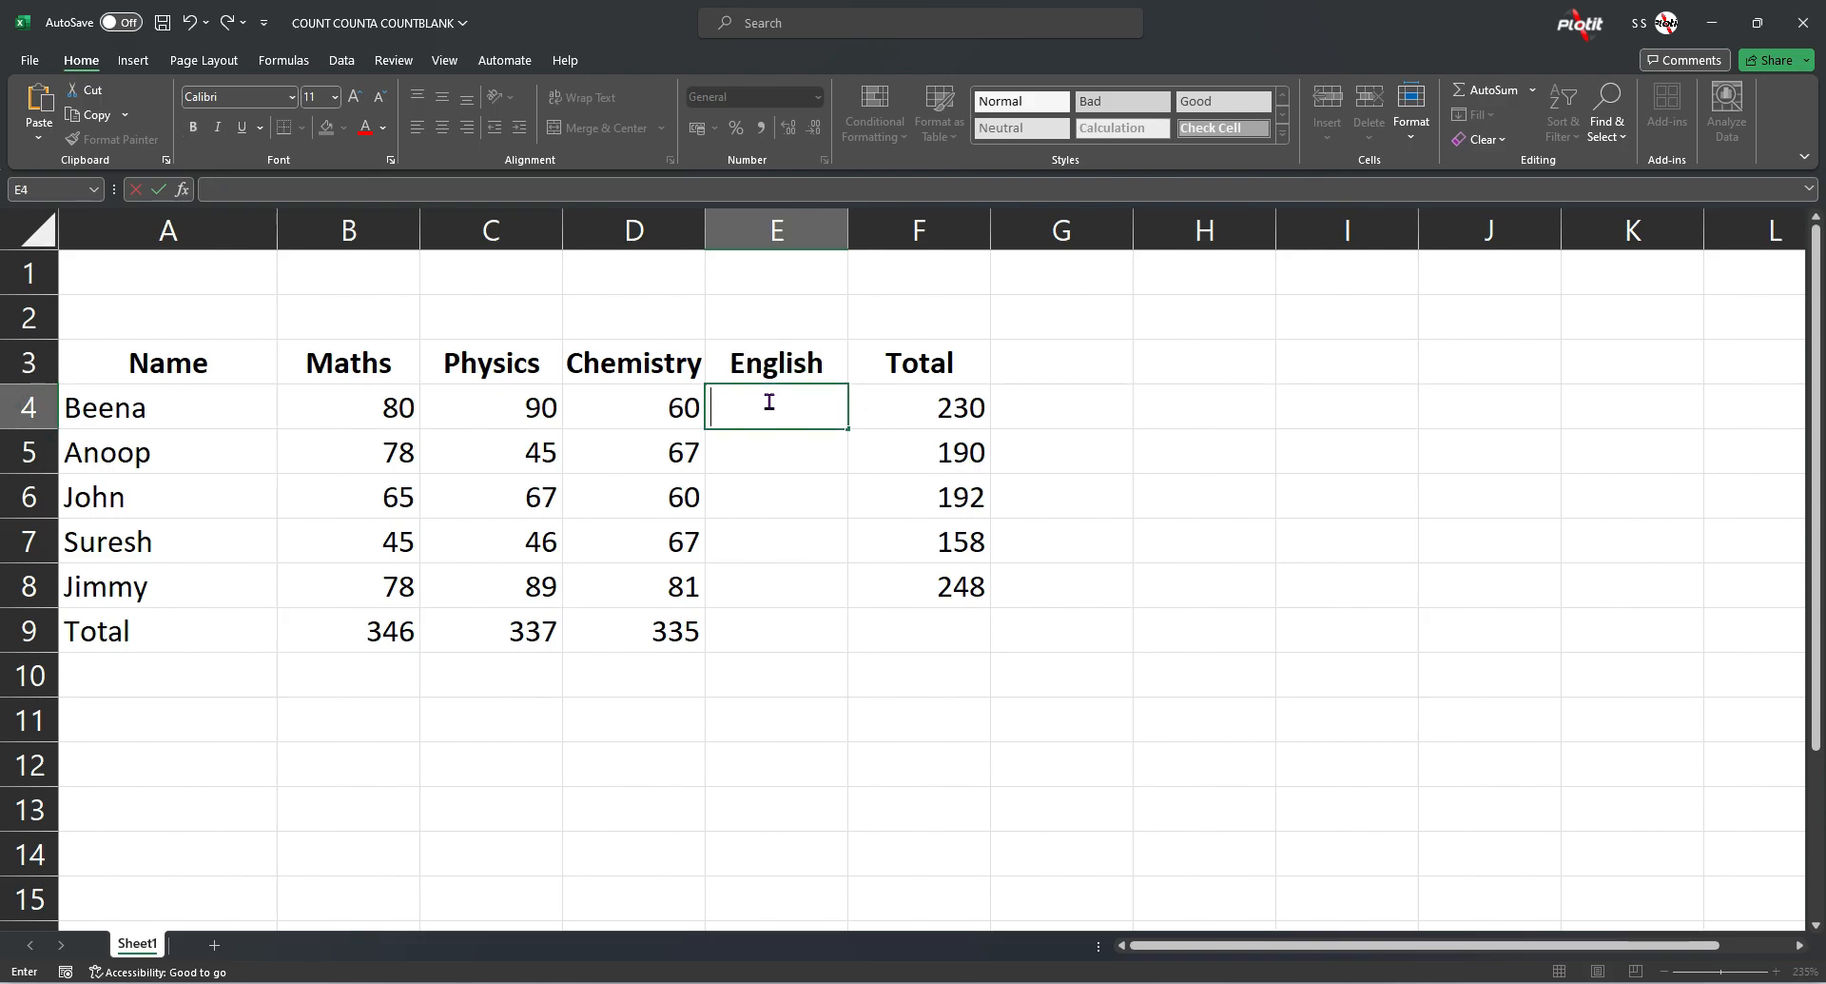
pyautogui.write('12')
pyautogui.press('Return')
pyautogui.click(819, 407)
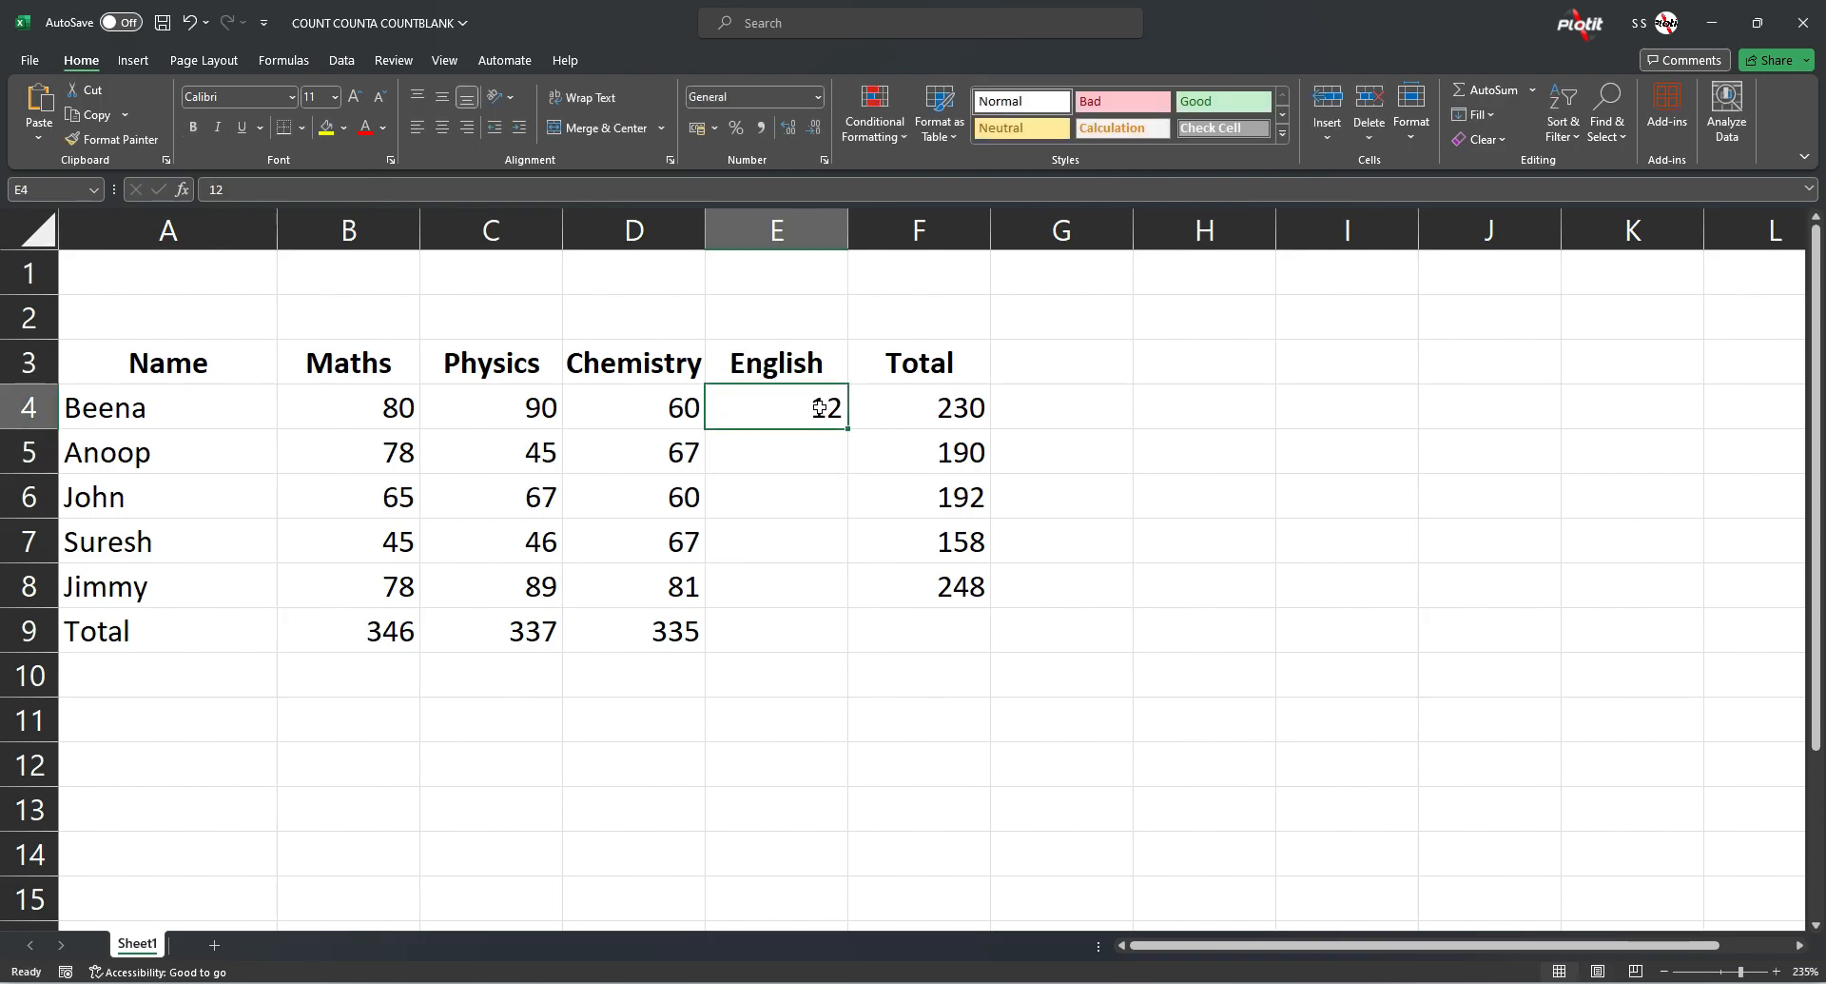
pyautogui.write('78')
pyautogui.press('Return')
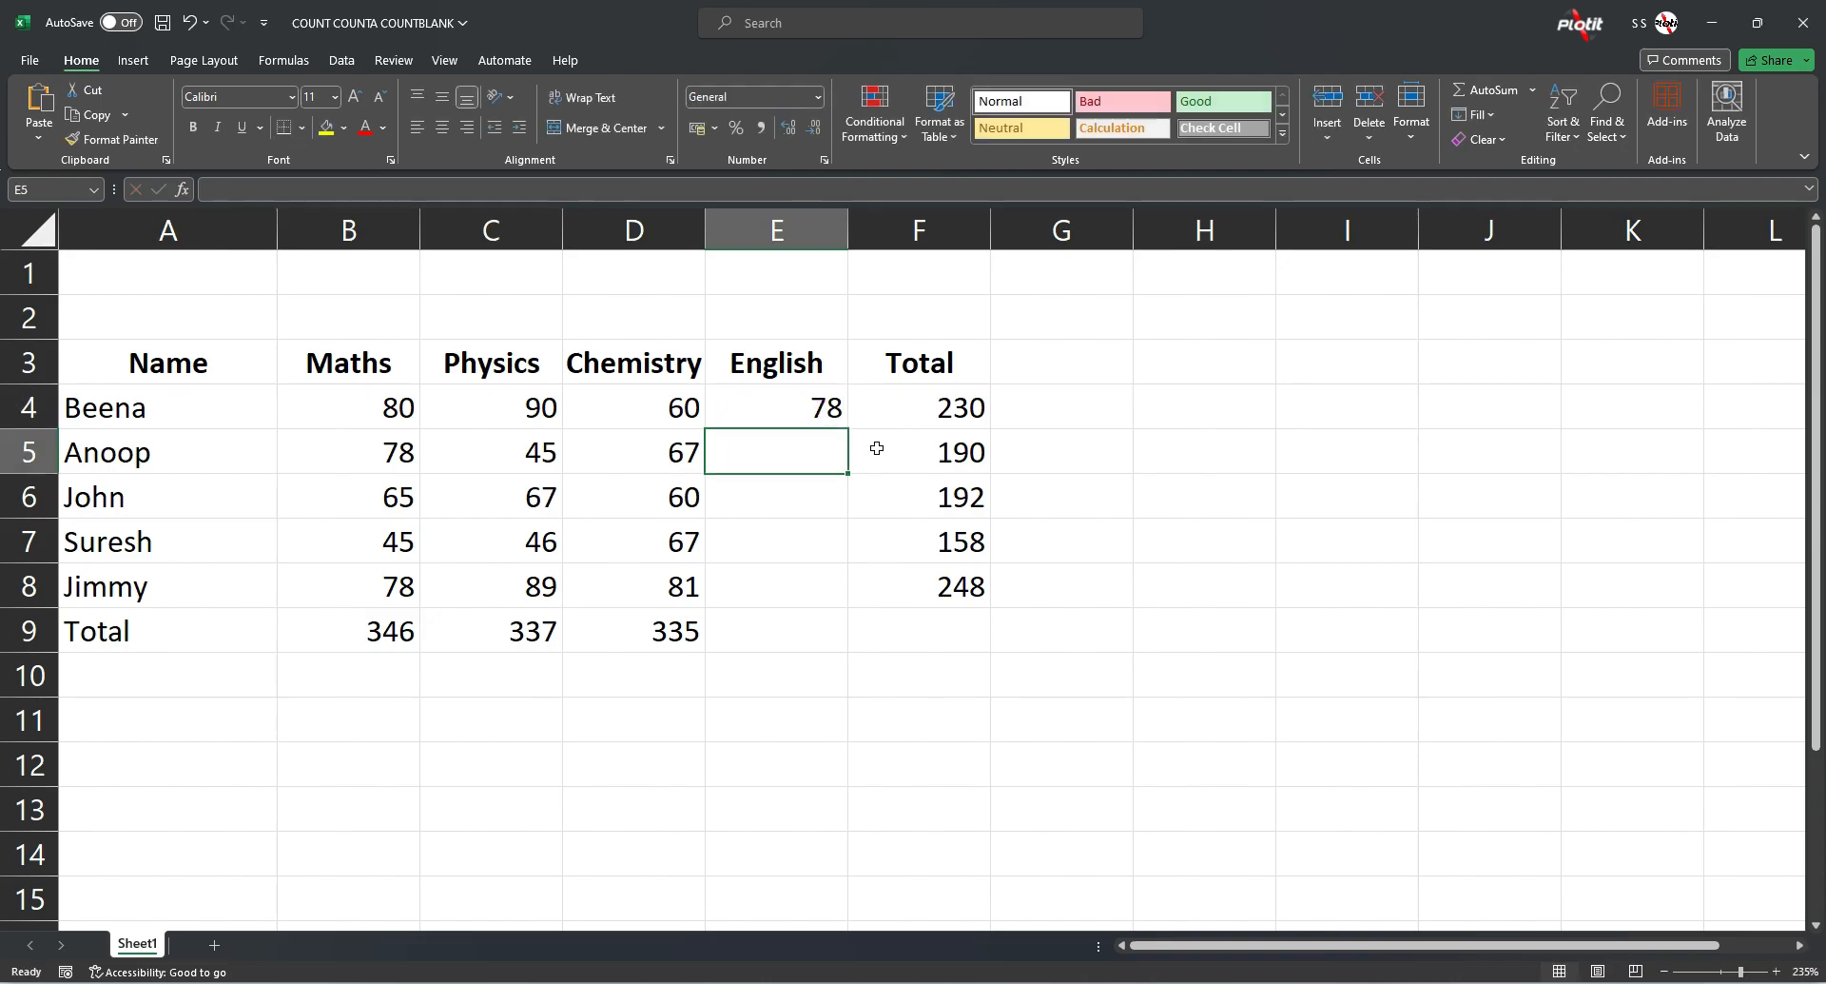
# Step: Undo the English mark, its heading and the column insertion
pyautogui.click(803, 448)
pyautogui.hotkey('ctrl', 'z')
pyautogui.hotkey('ctrl', 'z')
pyautogui.hotkey('ctrl', 'z')
pyautogui.hotkey('ctrl', 'z')
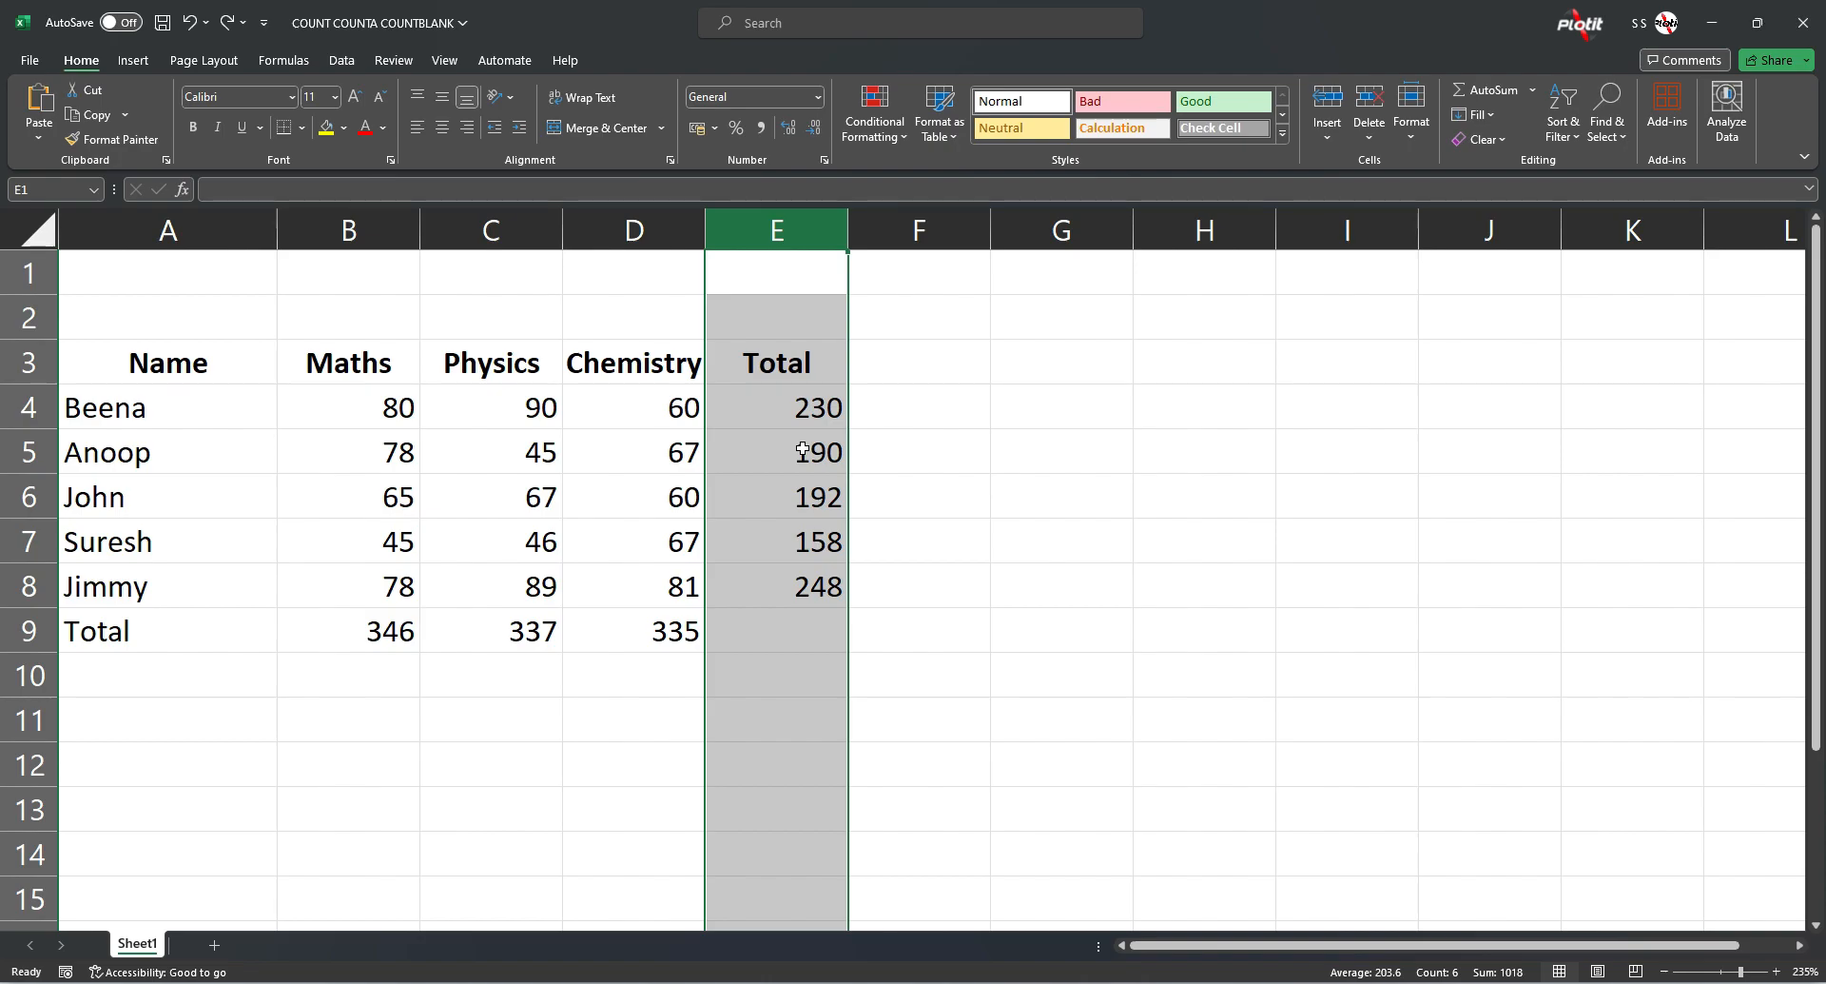
# Step: Hide the Total column, column E
pyautogui.click(656, 396)
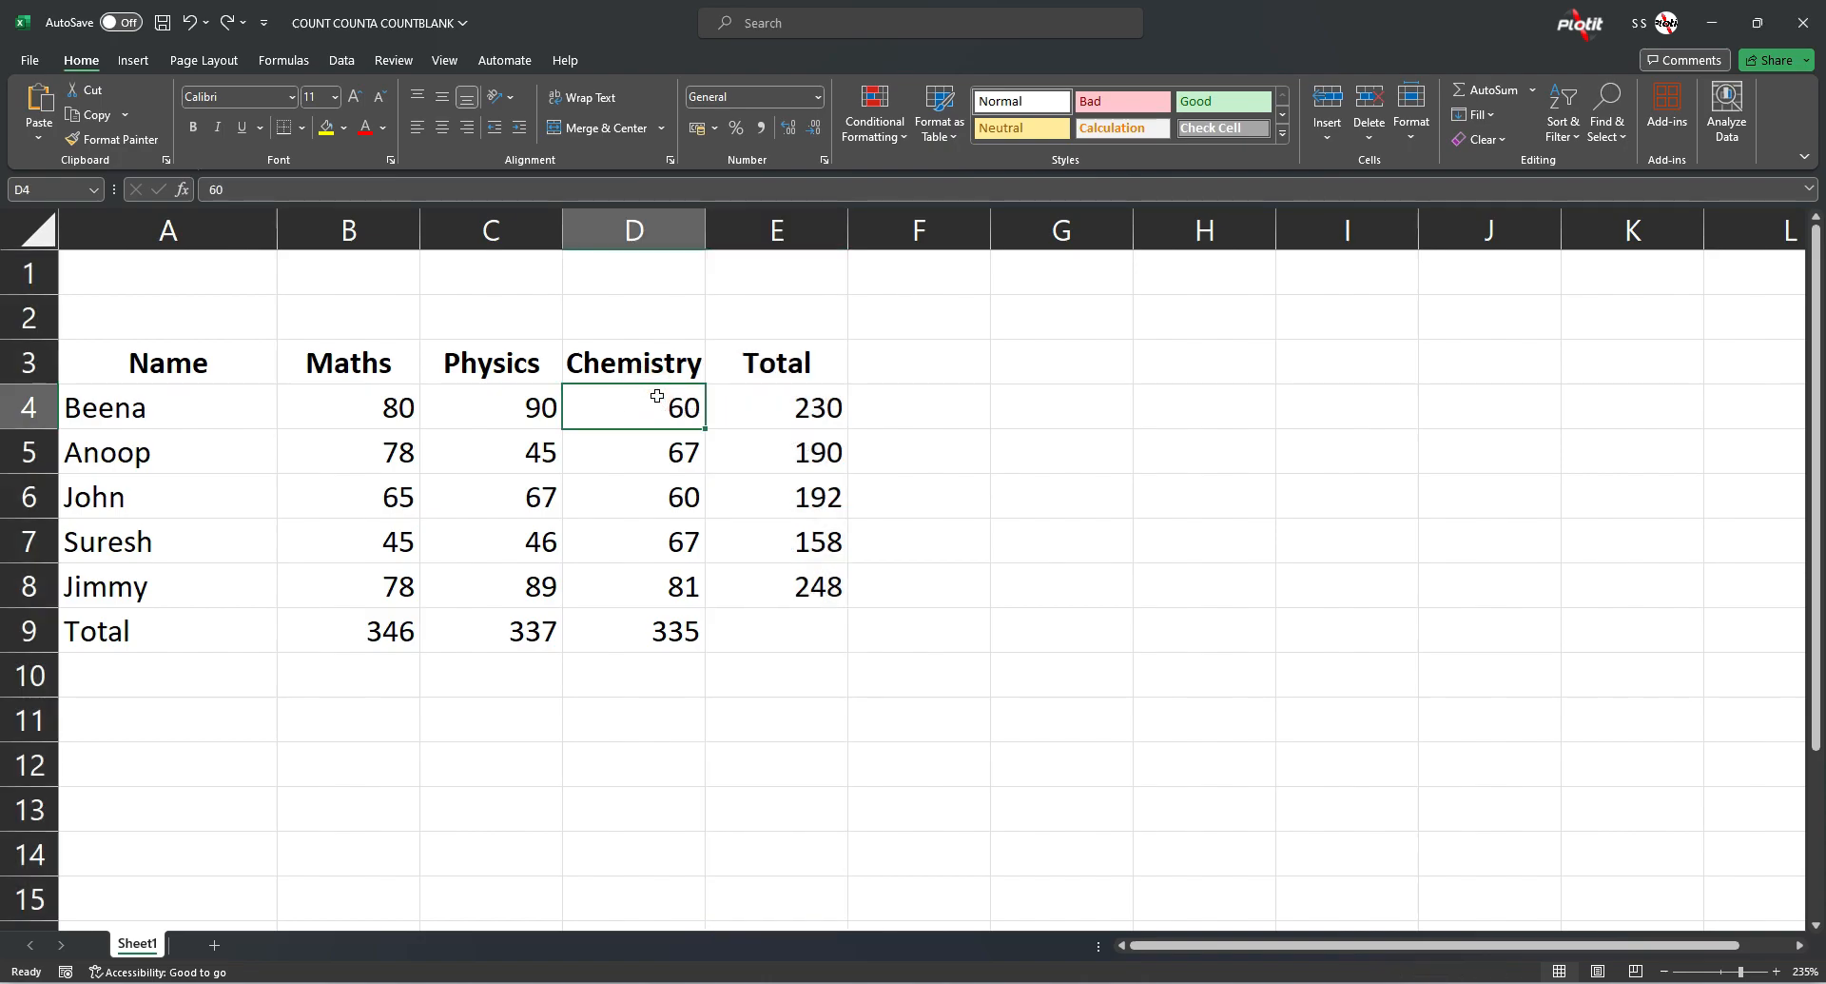
pyautogui.click(788, 407)
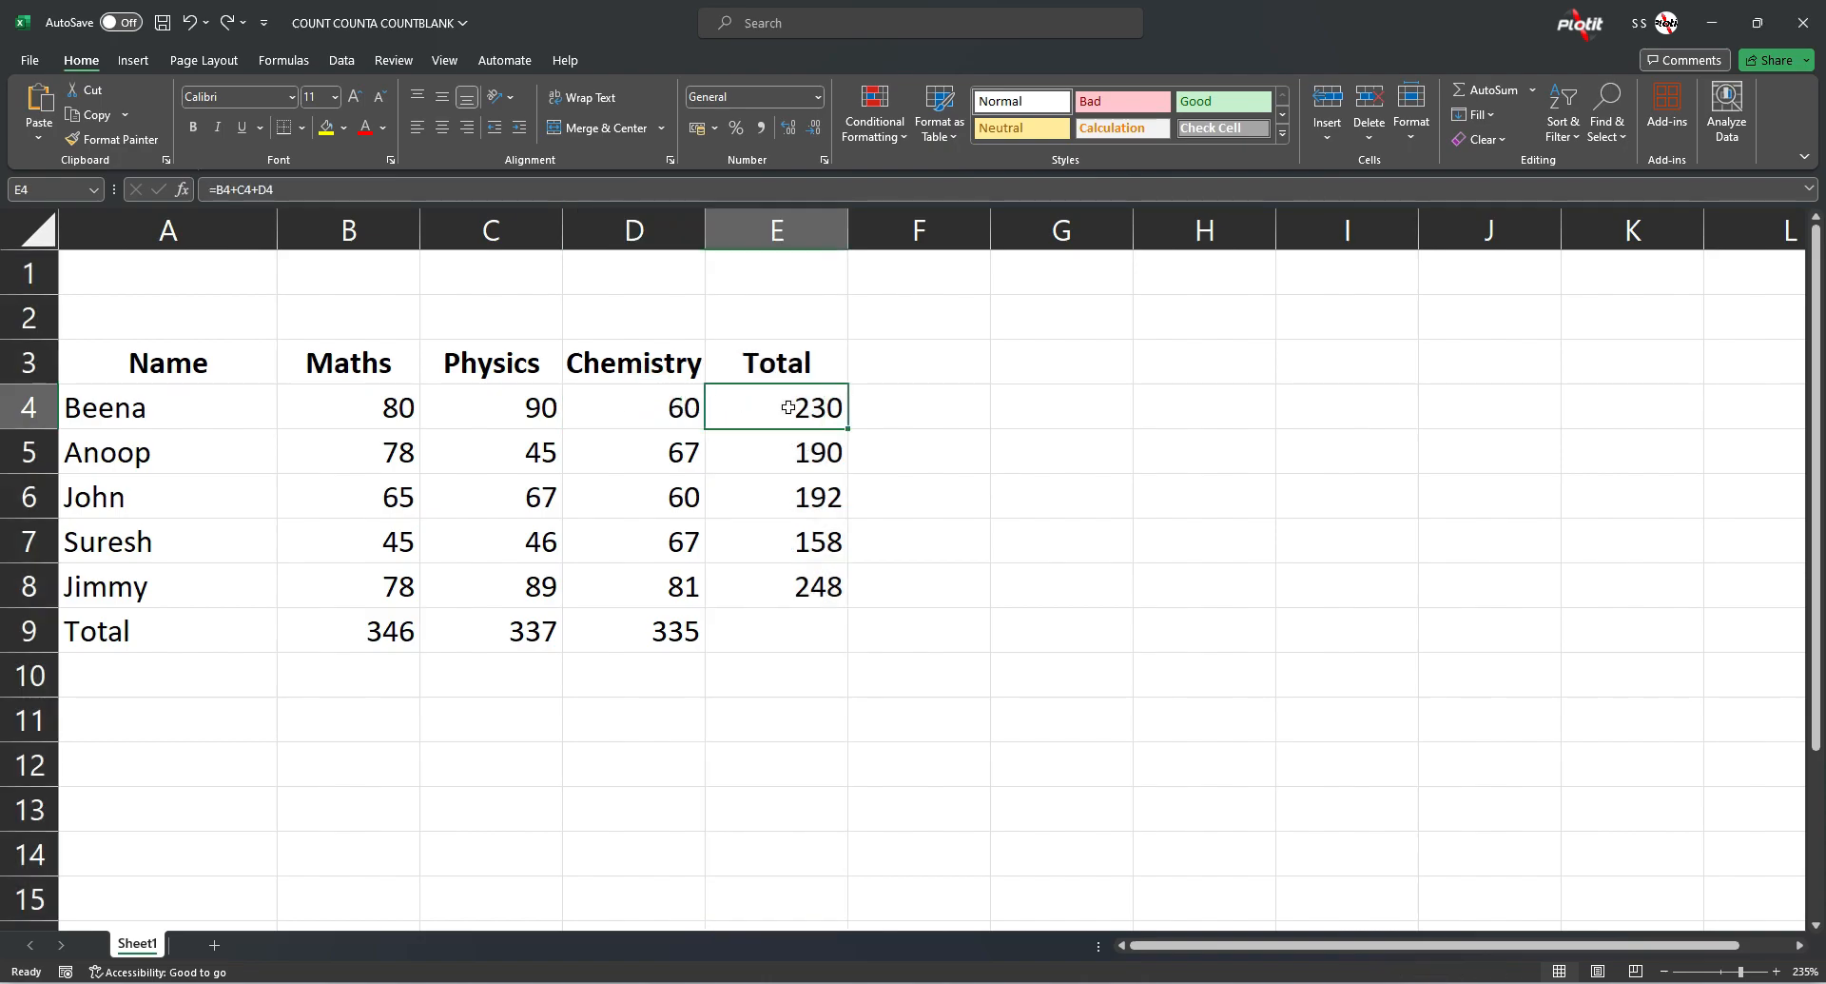
pyautogui.click(799, 229)
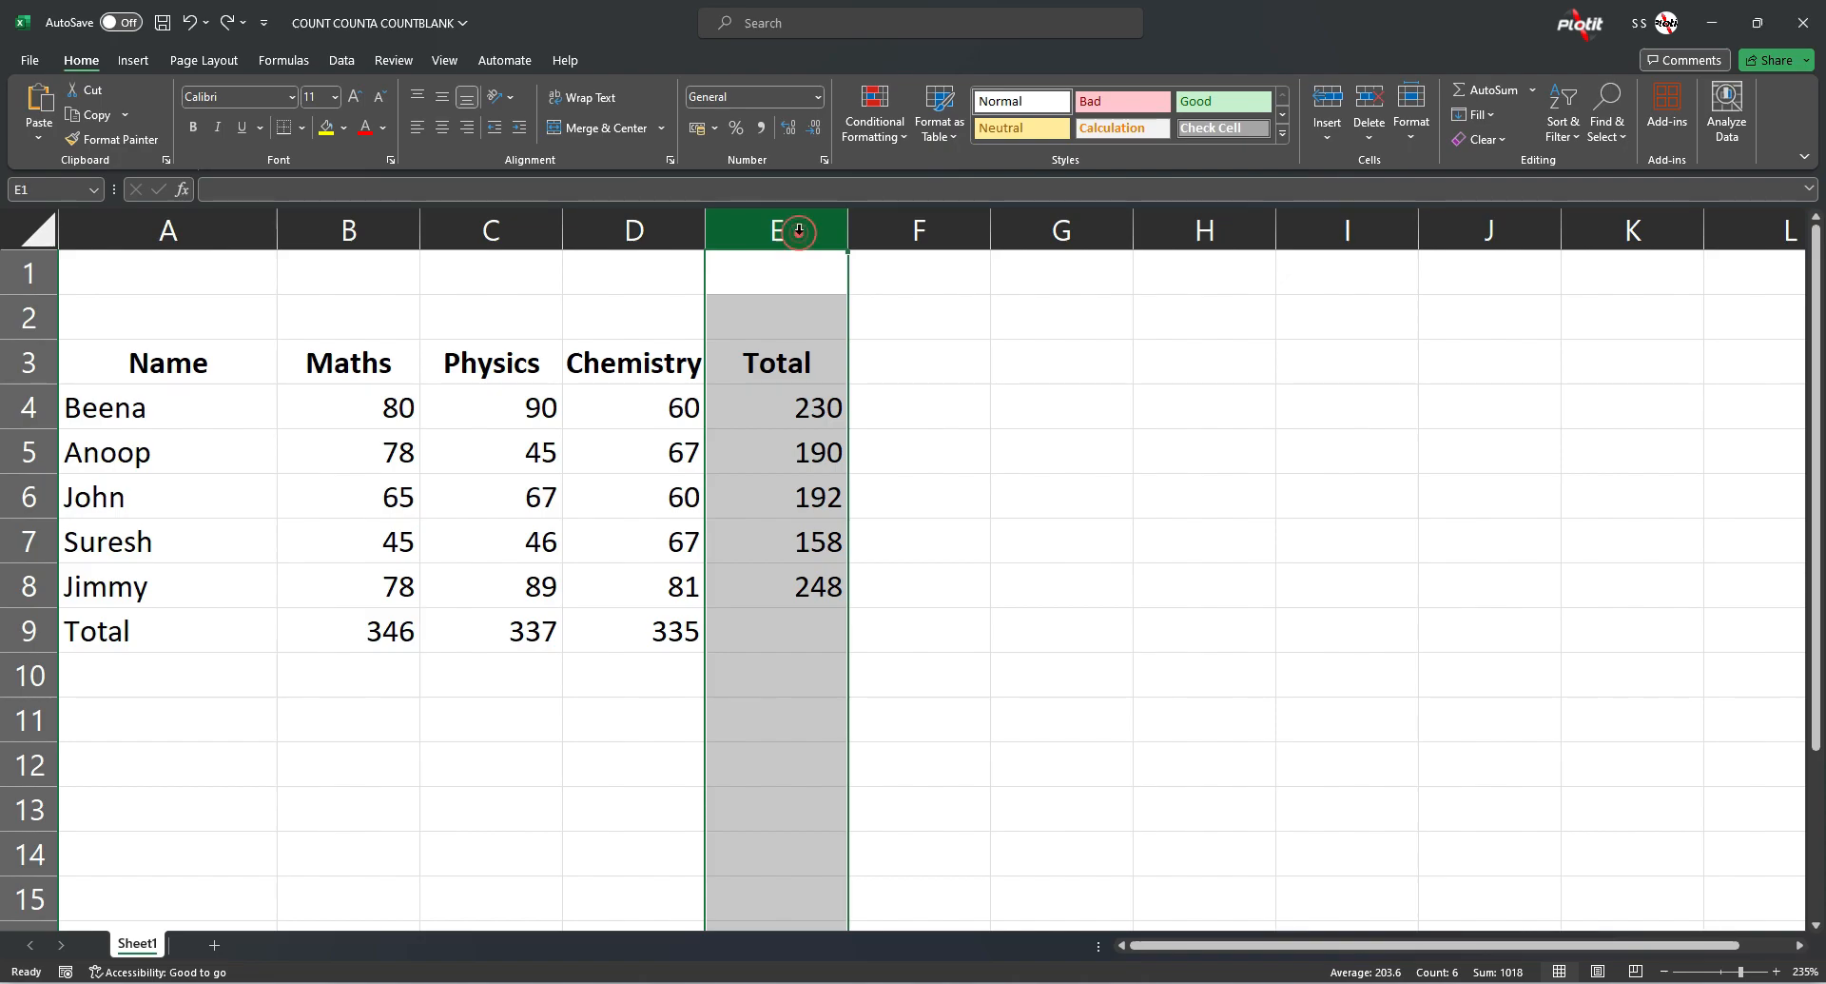
pyautogui.rightClick(800, 237)
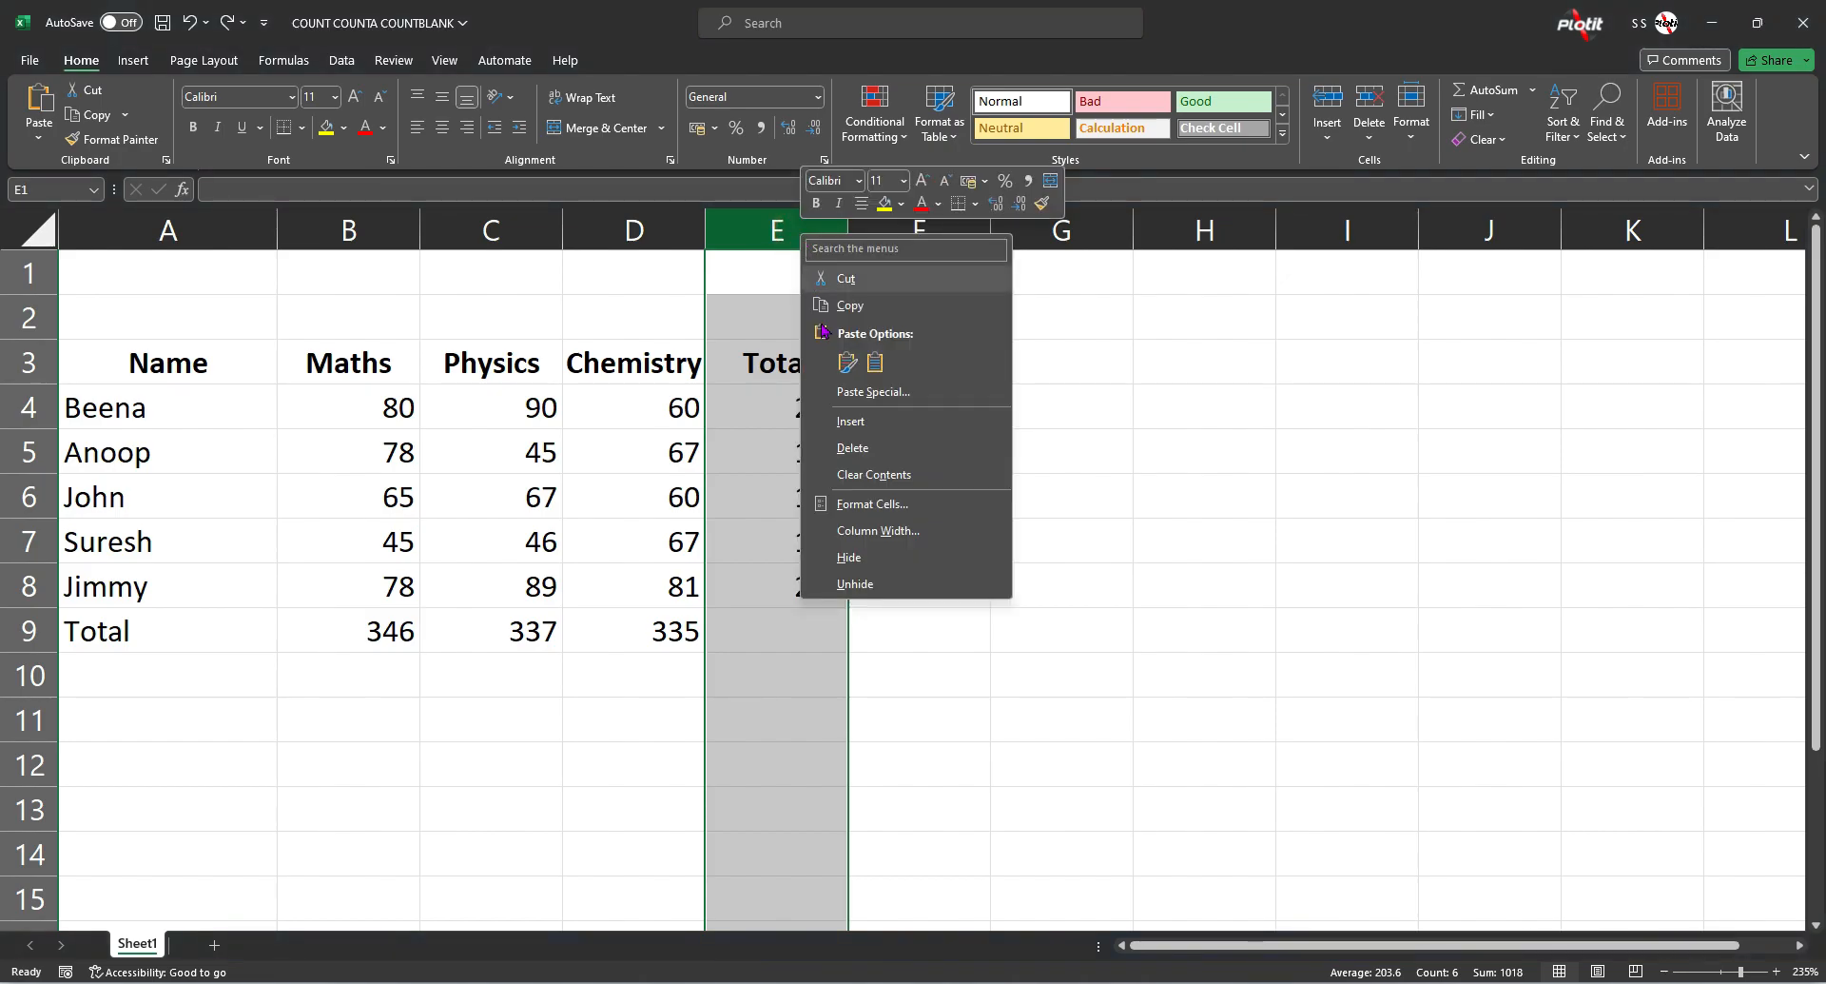
pyautogui.click(853, 560)
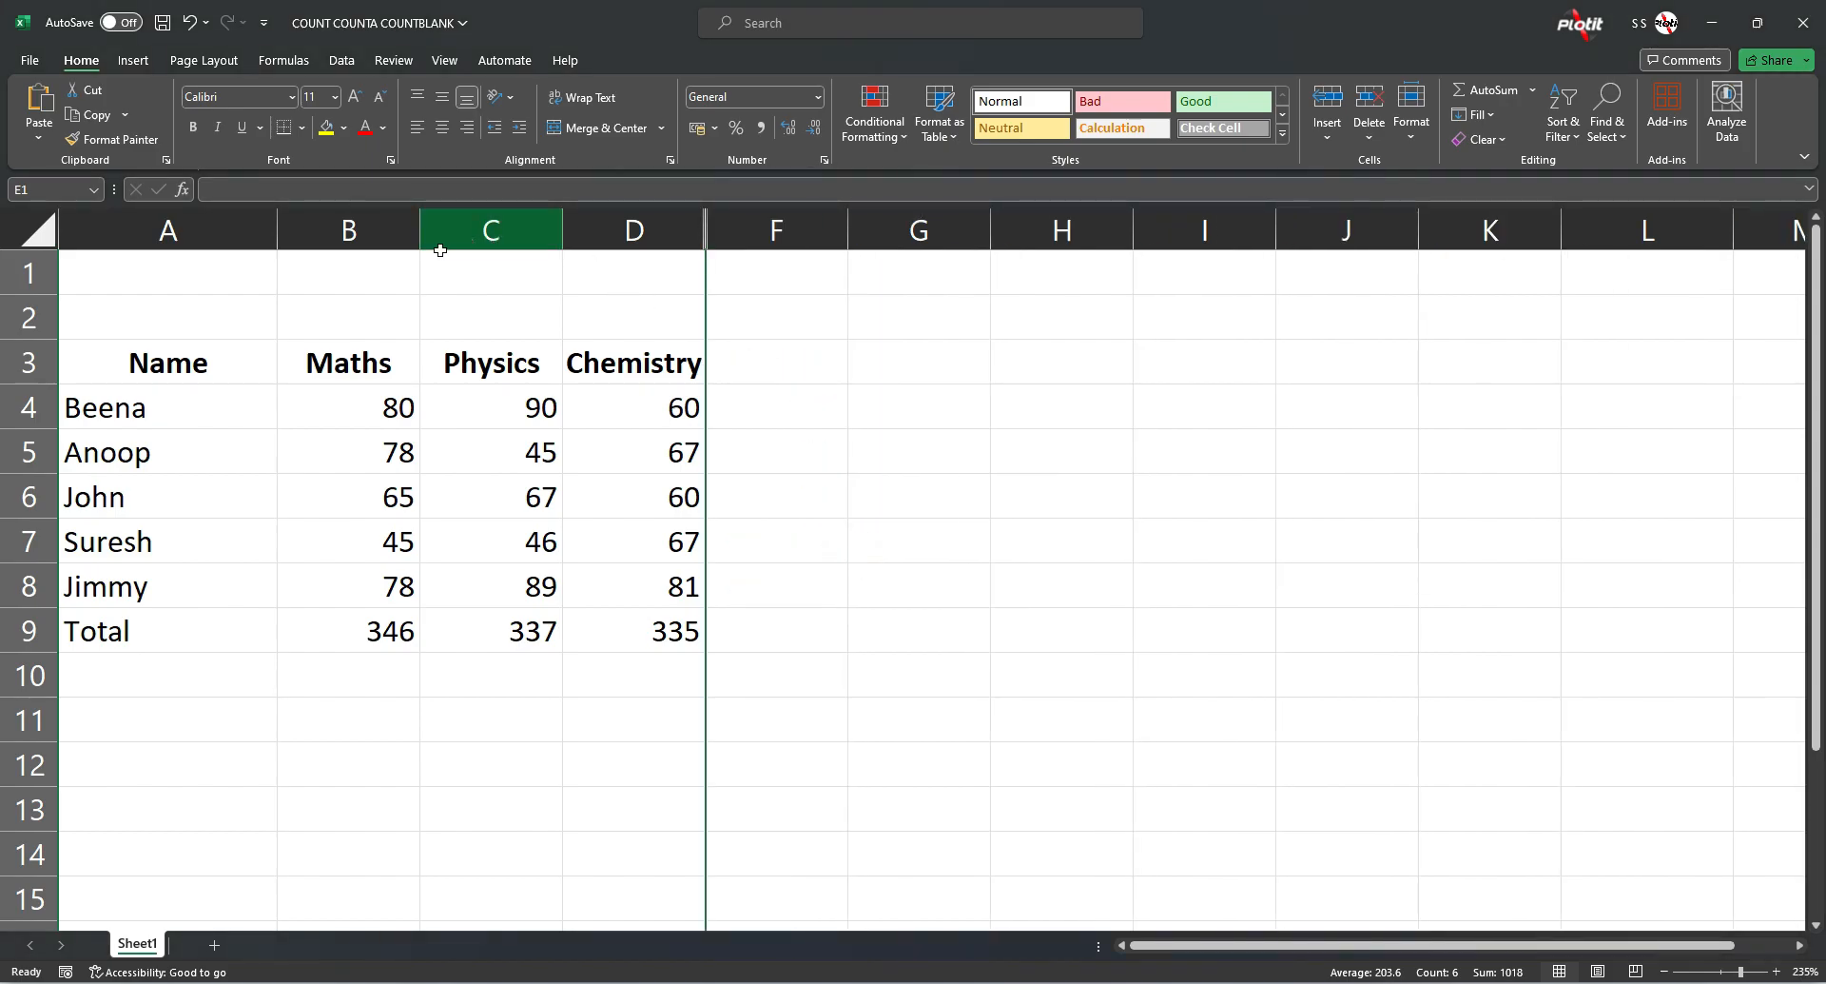
# Step: Check the column letters from A to D to locate the gap left by the hidden column
pyautogui.click(159, 235)
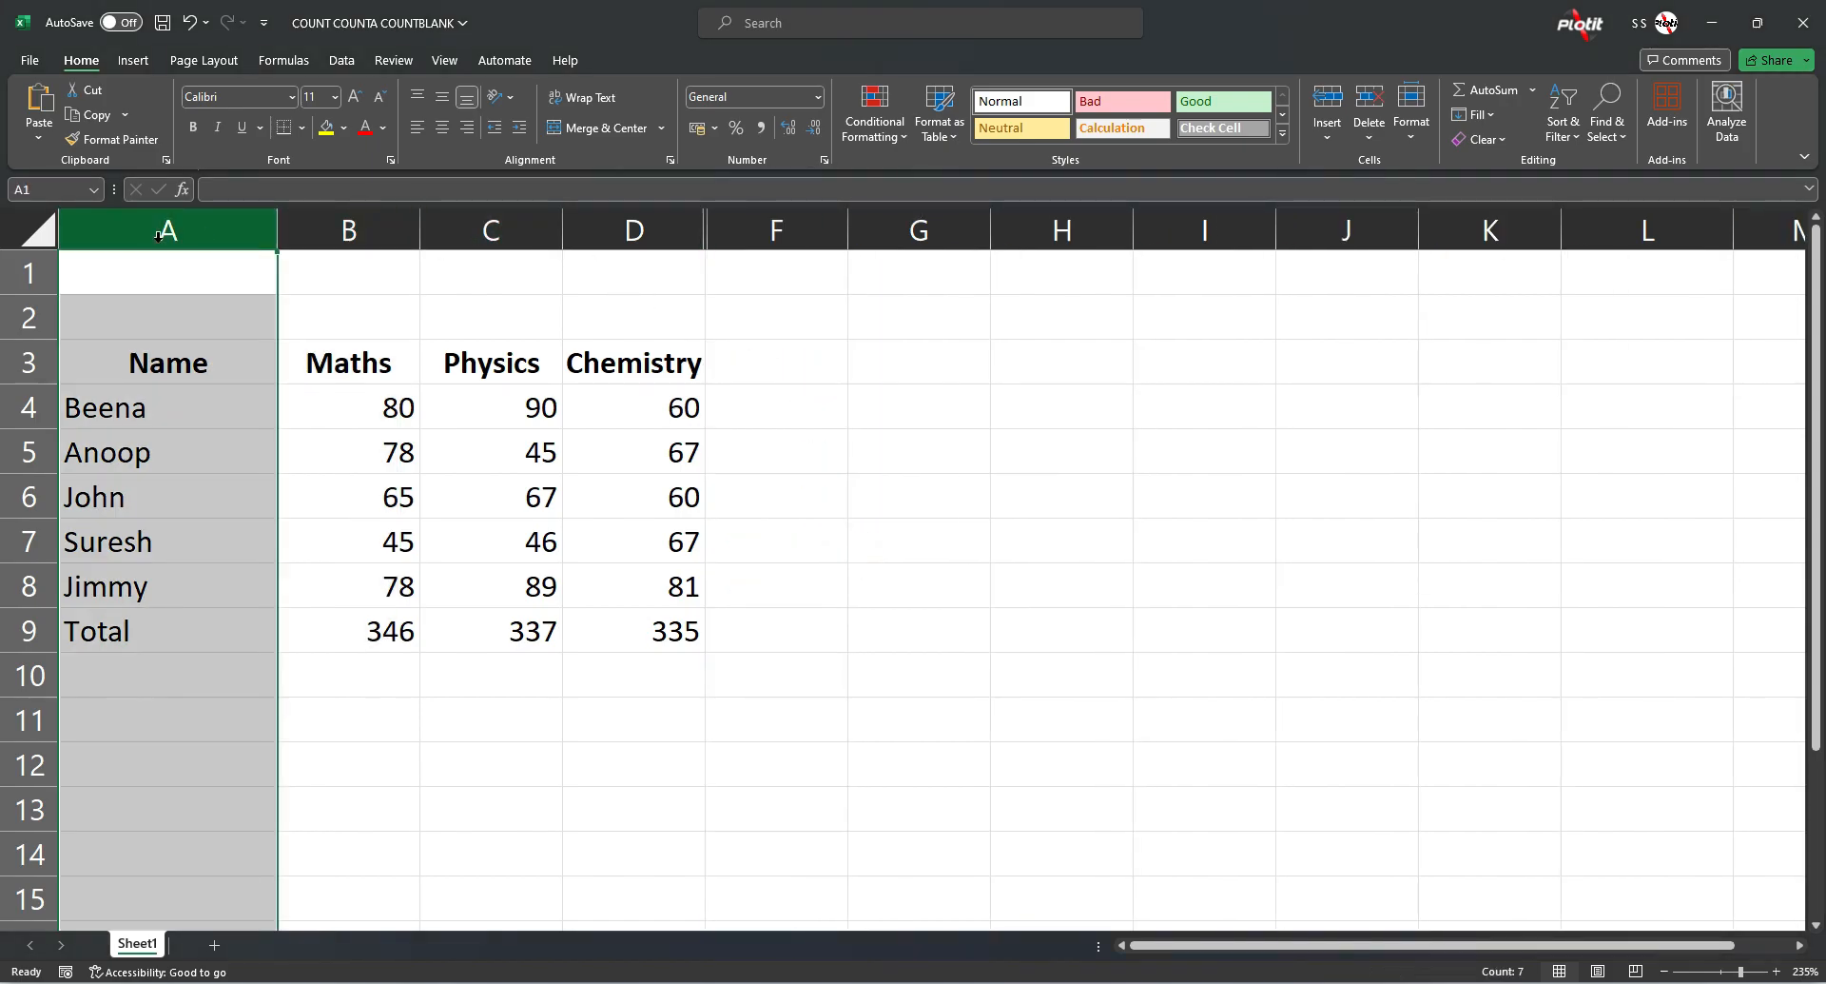
pyautogui.click(293, 226)
pyautogui.click(476, 226)
pyautogui.click(604, 230)
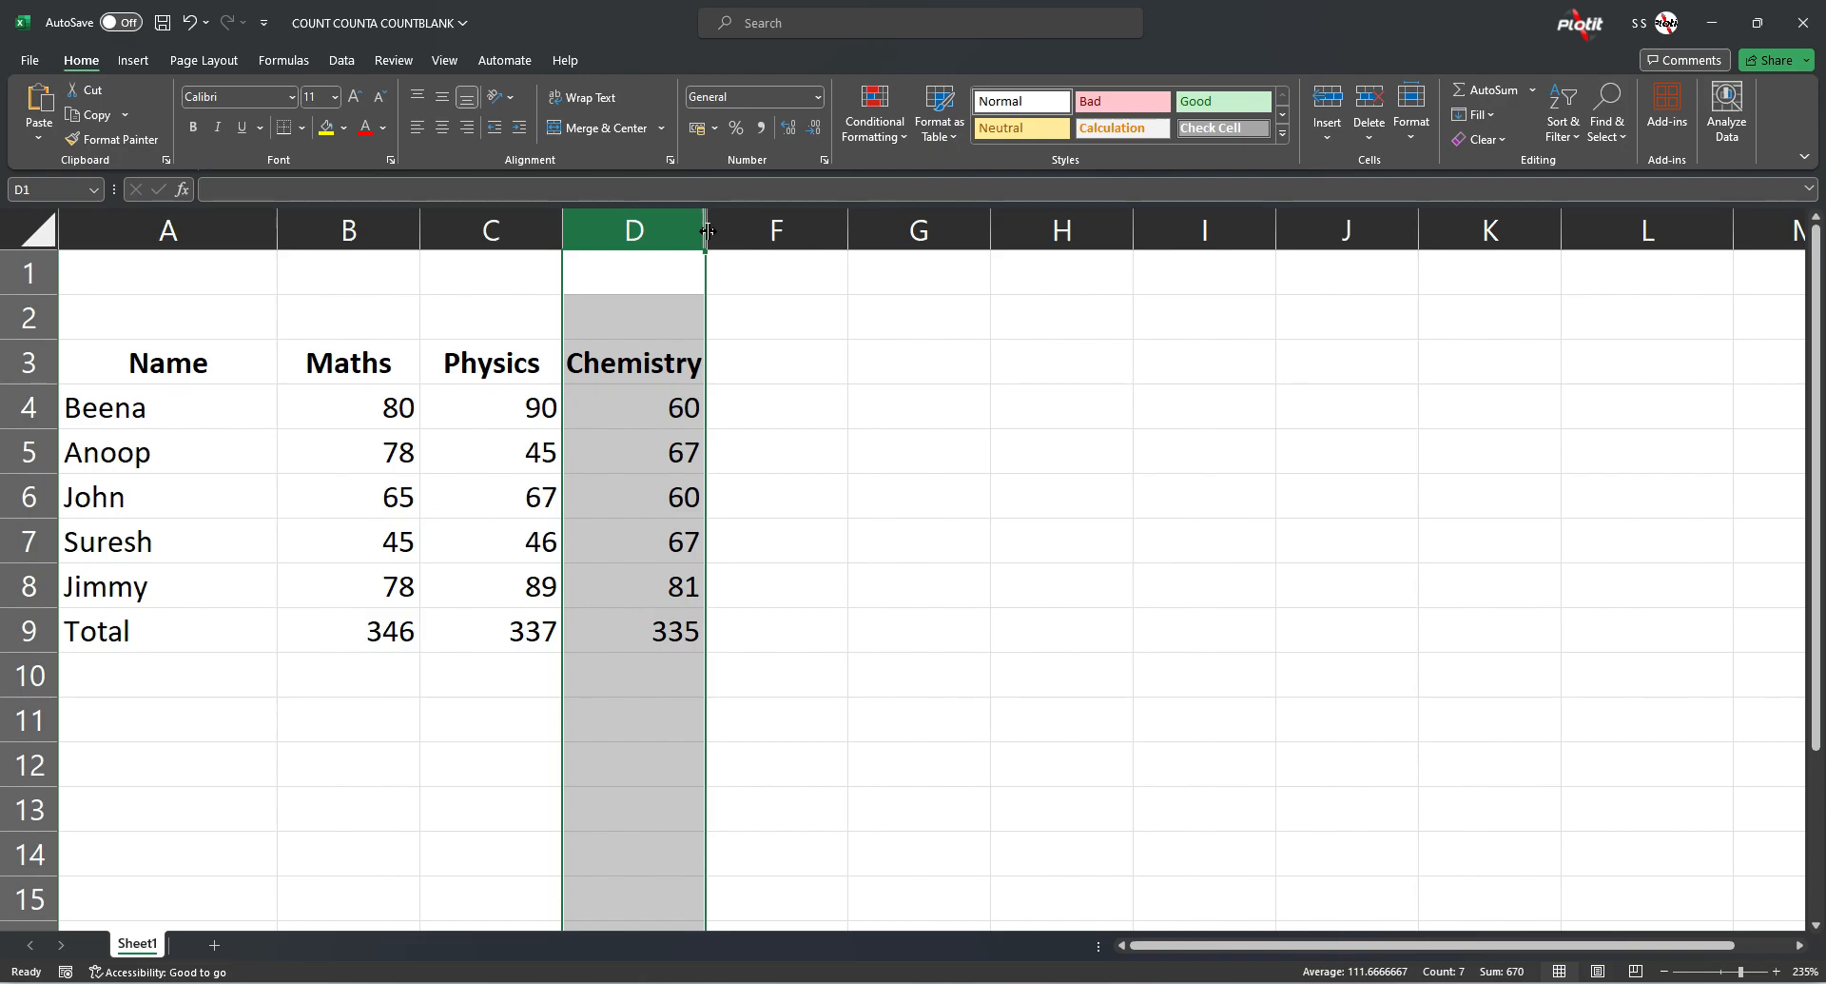
# Step: Unhide column E by widening it from the boundary between columns D and F, and undo the change
pyautogui.moveTo(708, 230); pyautogui.dragTo(870, 230)
pyautogui.click(790, 233)
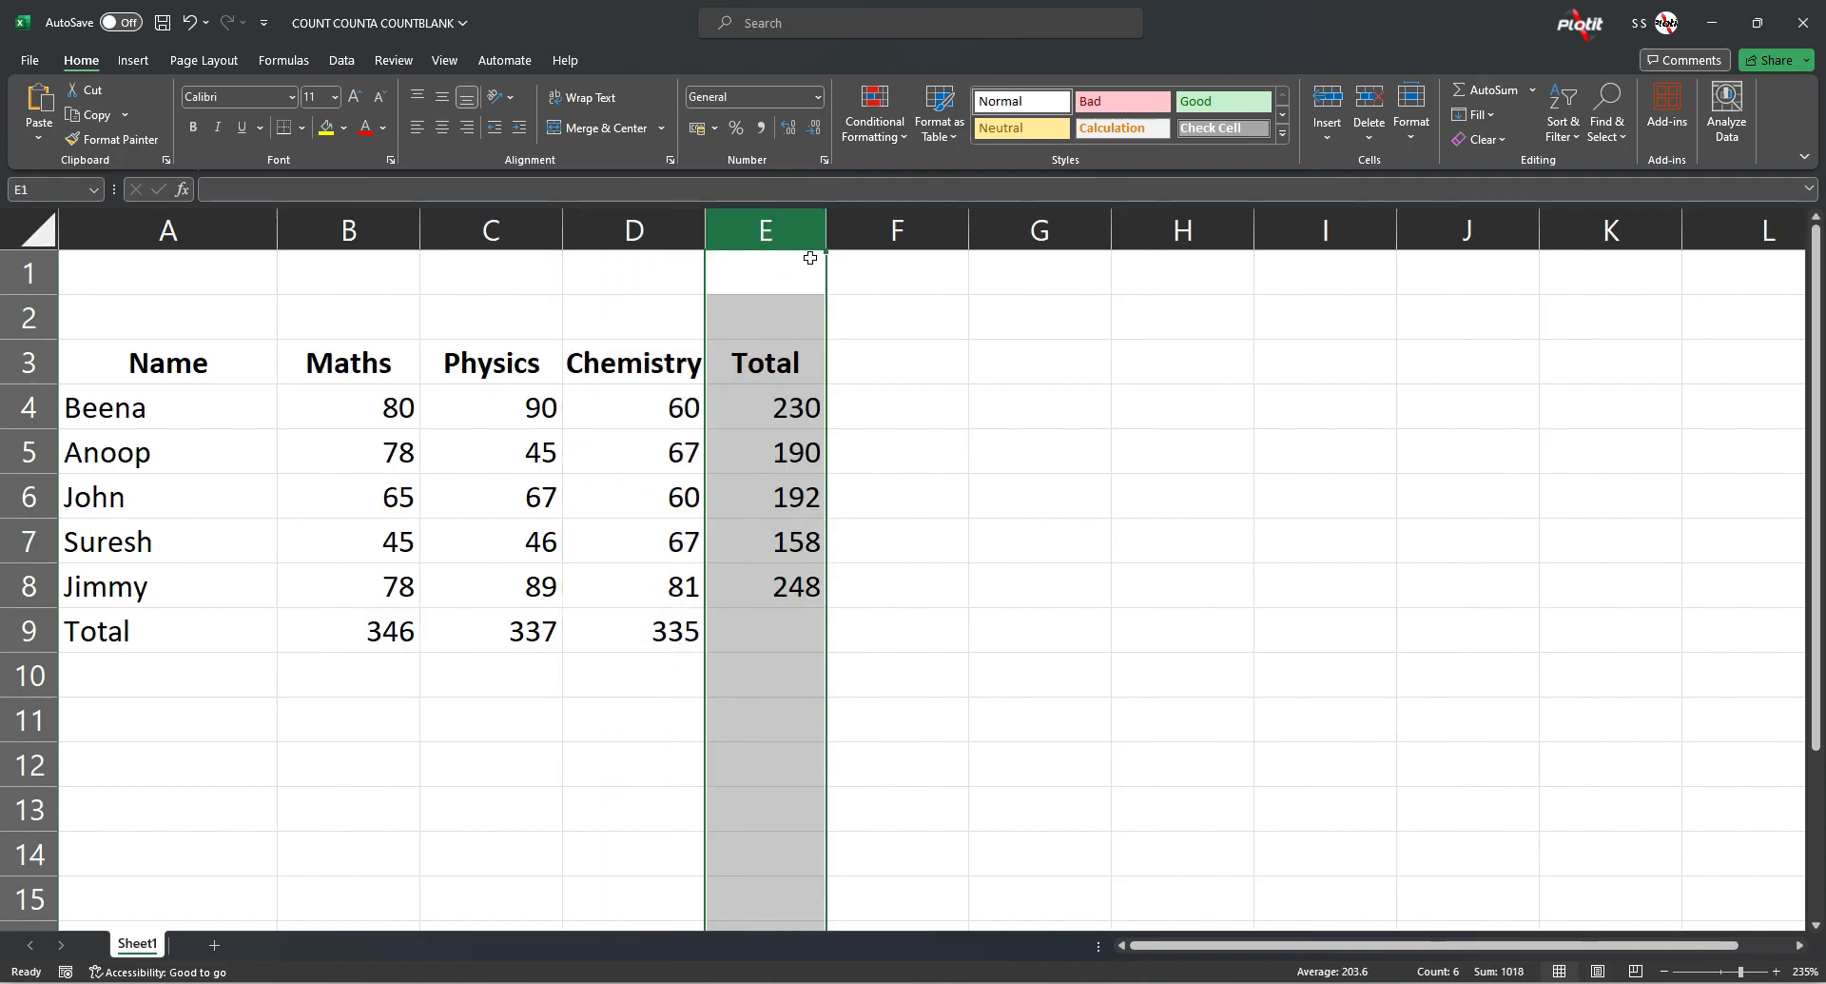
pyautogui.hotkey('ctrl', 'z')
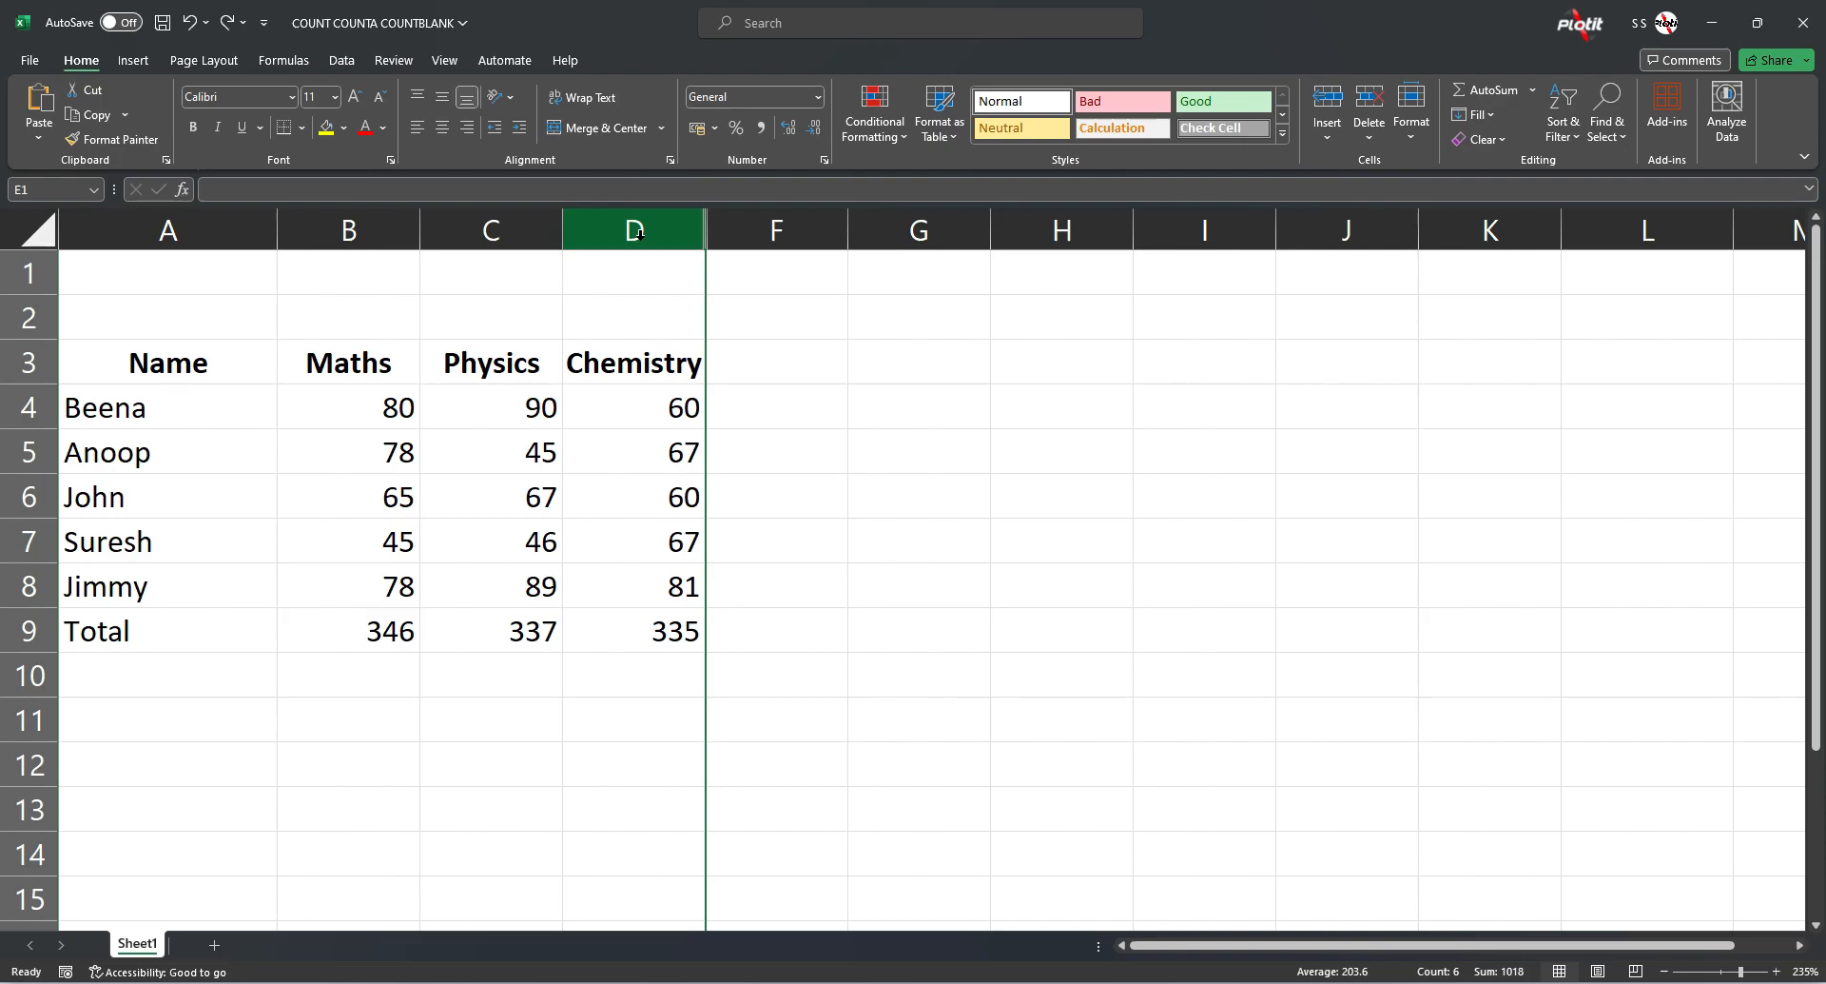
# Step: Restore hidden column E by selecting columns D through F and unhiding within that range
pyautogui.moveTo(743, 226); pyautogui.dragTo(665, 228)
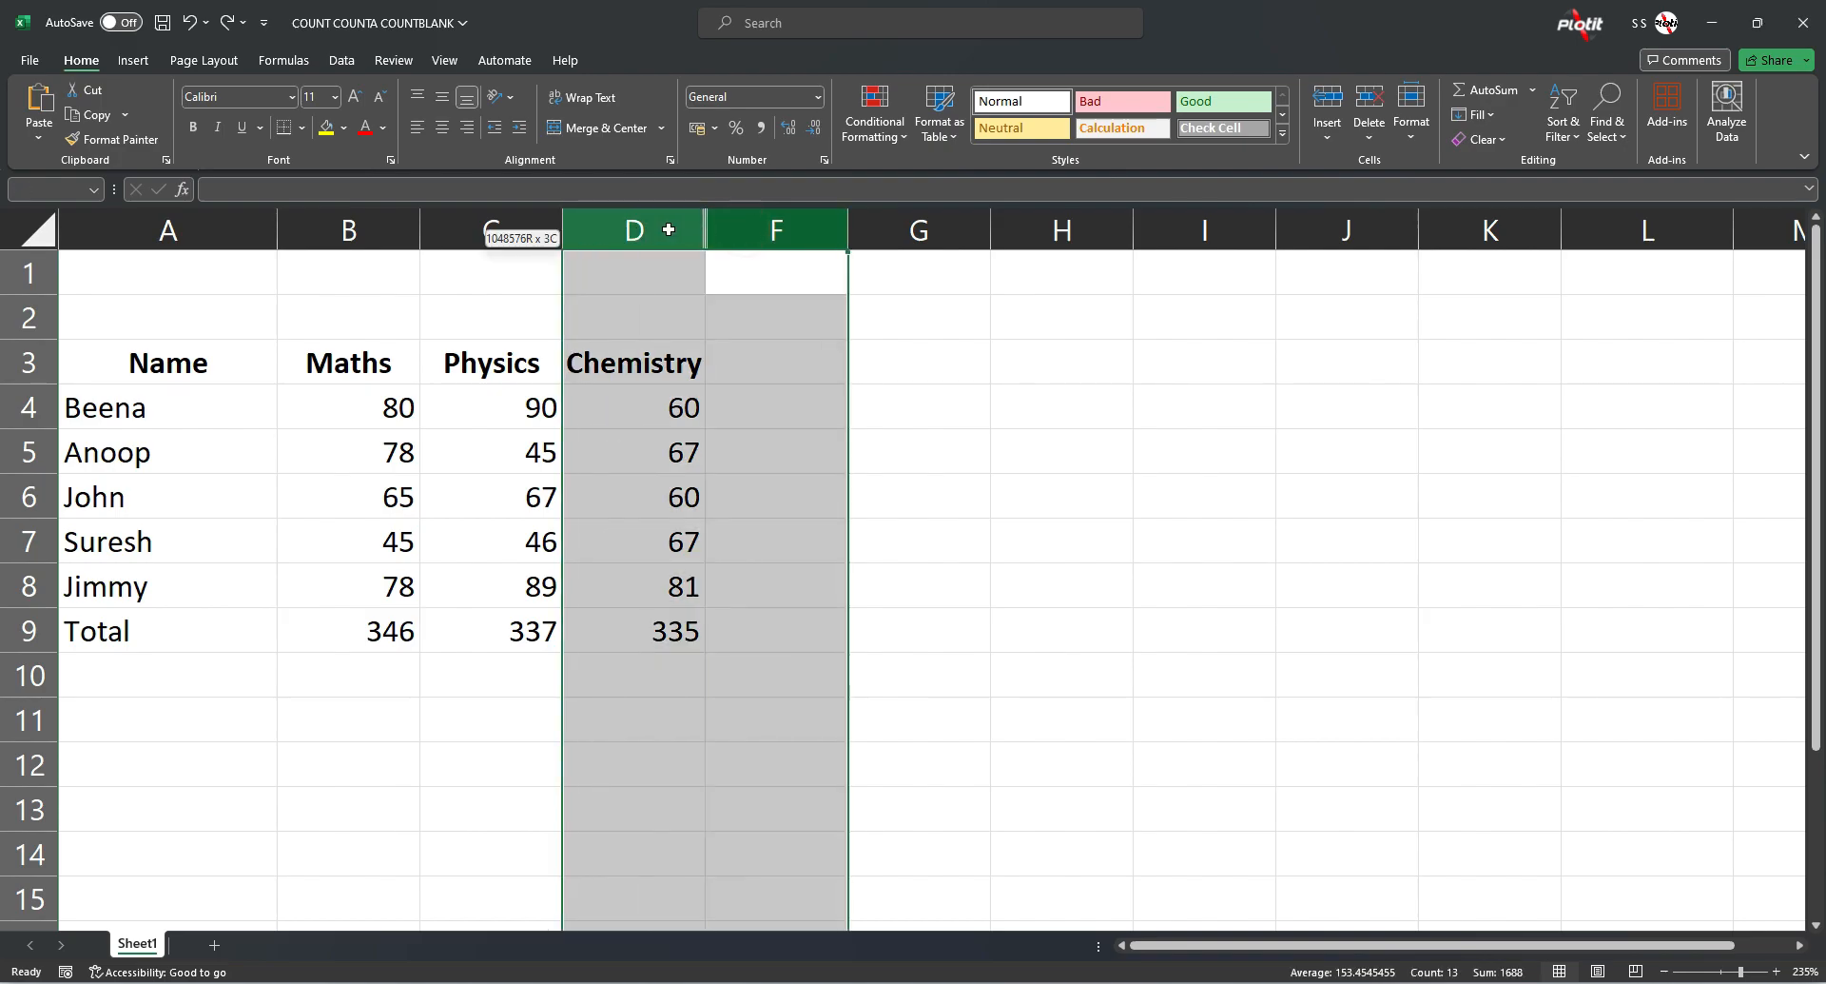
pyautogui.rightClick(704, 229)
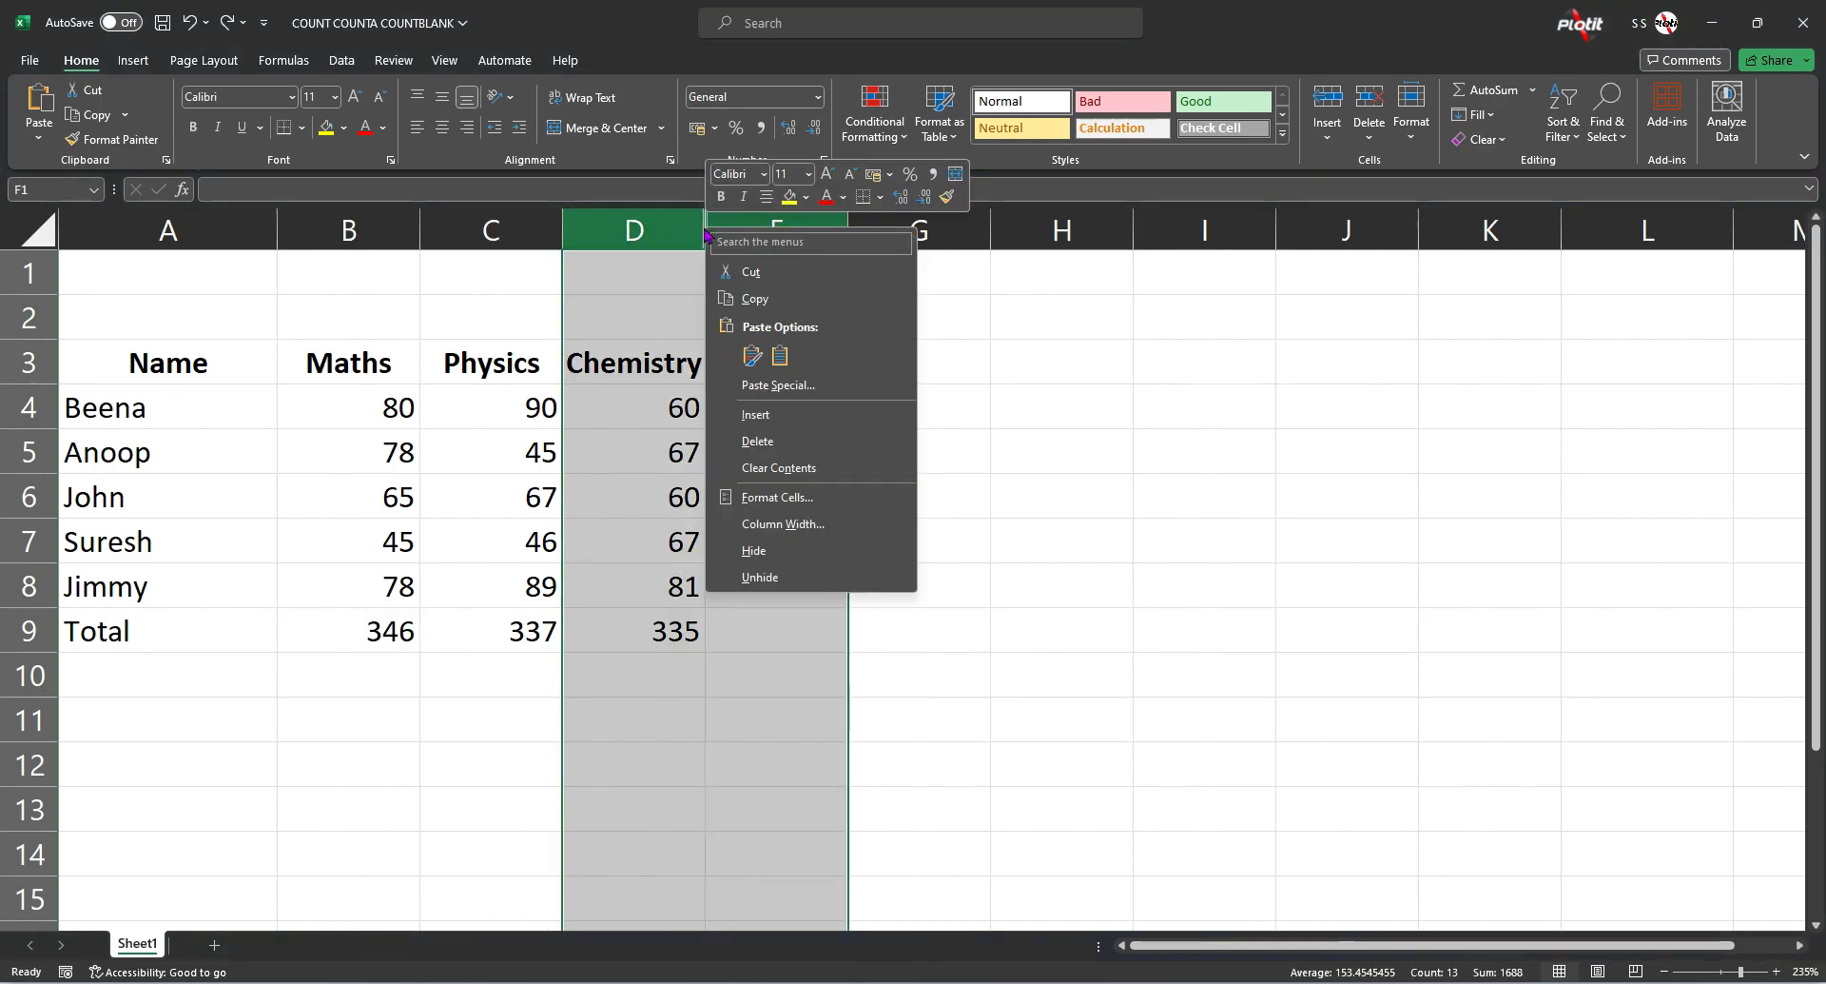
pyautogui.click(760, 576)
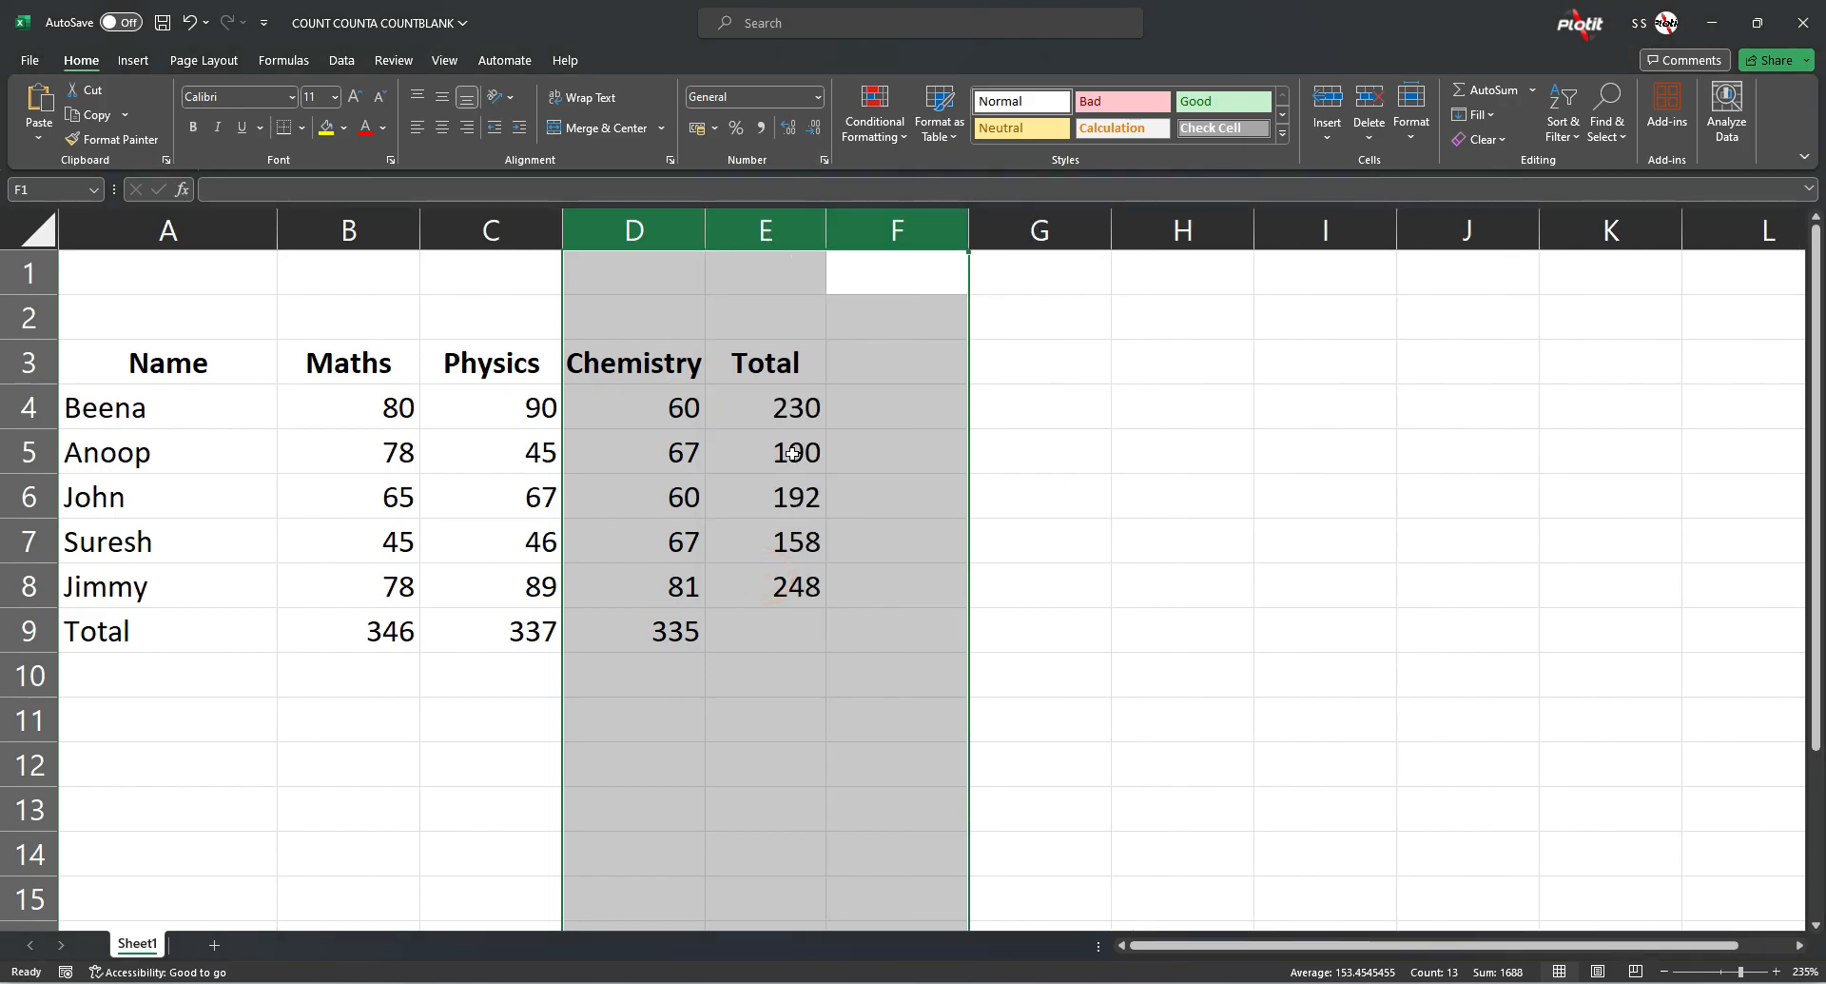
# Step: Hide the Total column, column E, again and go through columns A to D to check the lettering
pyautogui.click(802, 218)
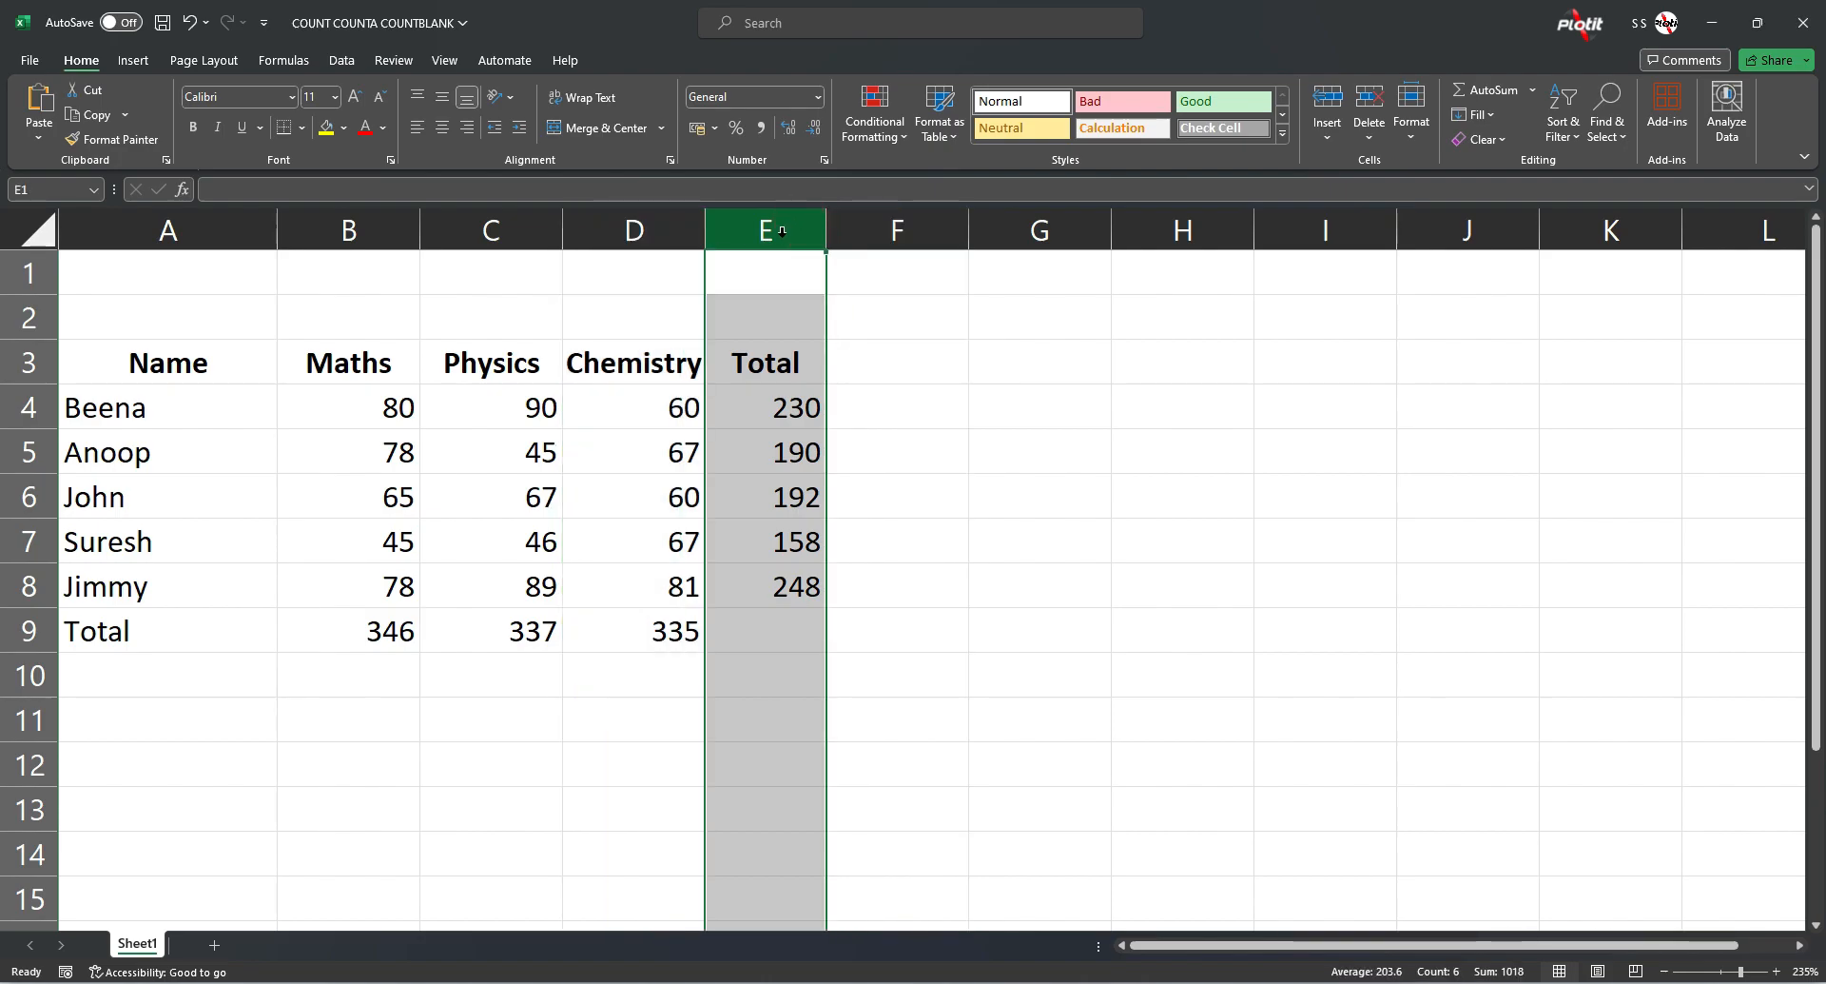
pyautogui.rightClick(802, 218)
pyautogui.click(896, 556)
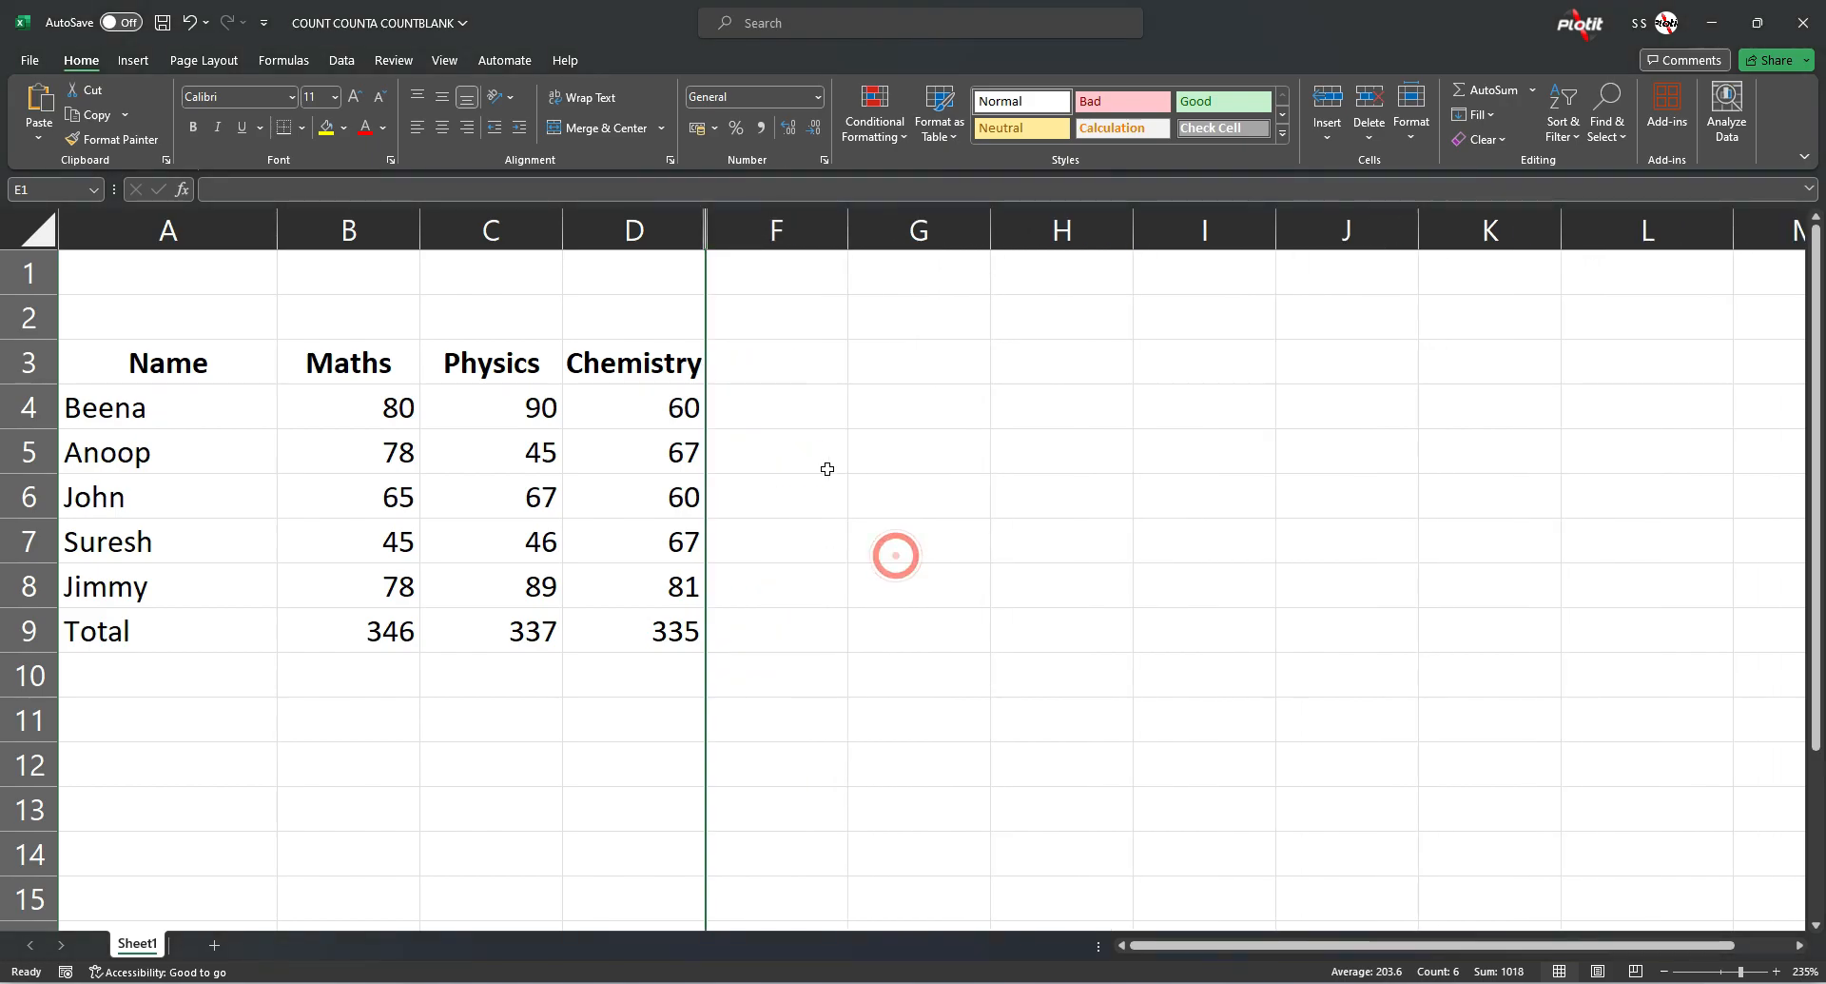
pyautogui.click(206, 232)
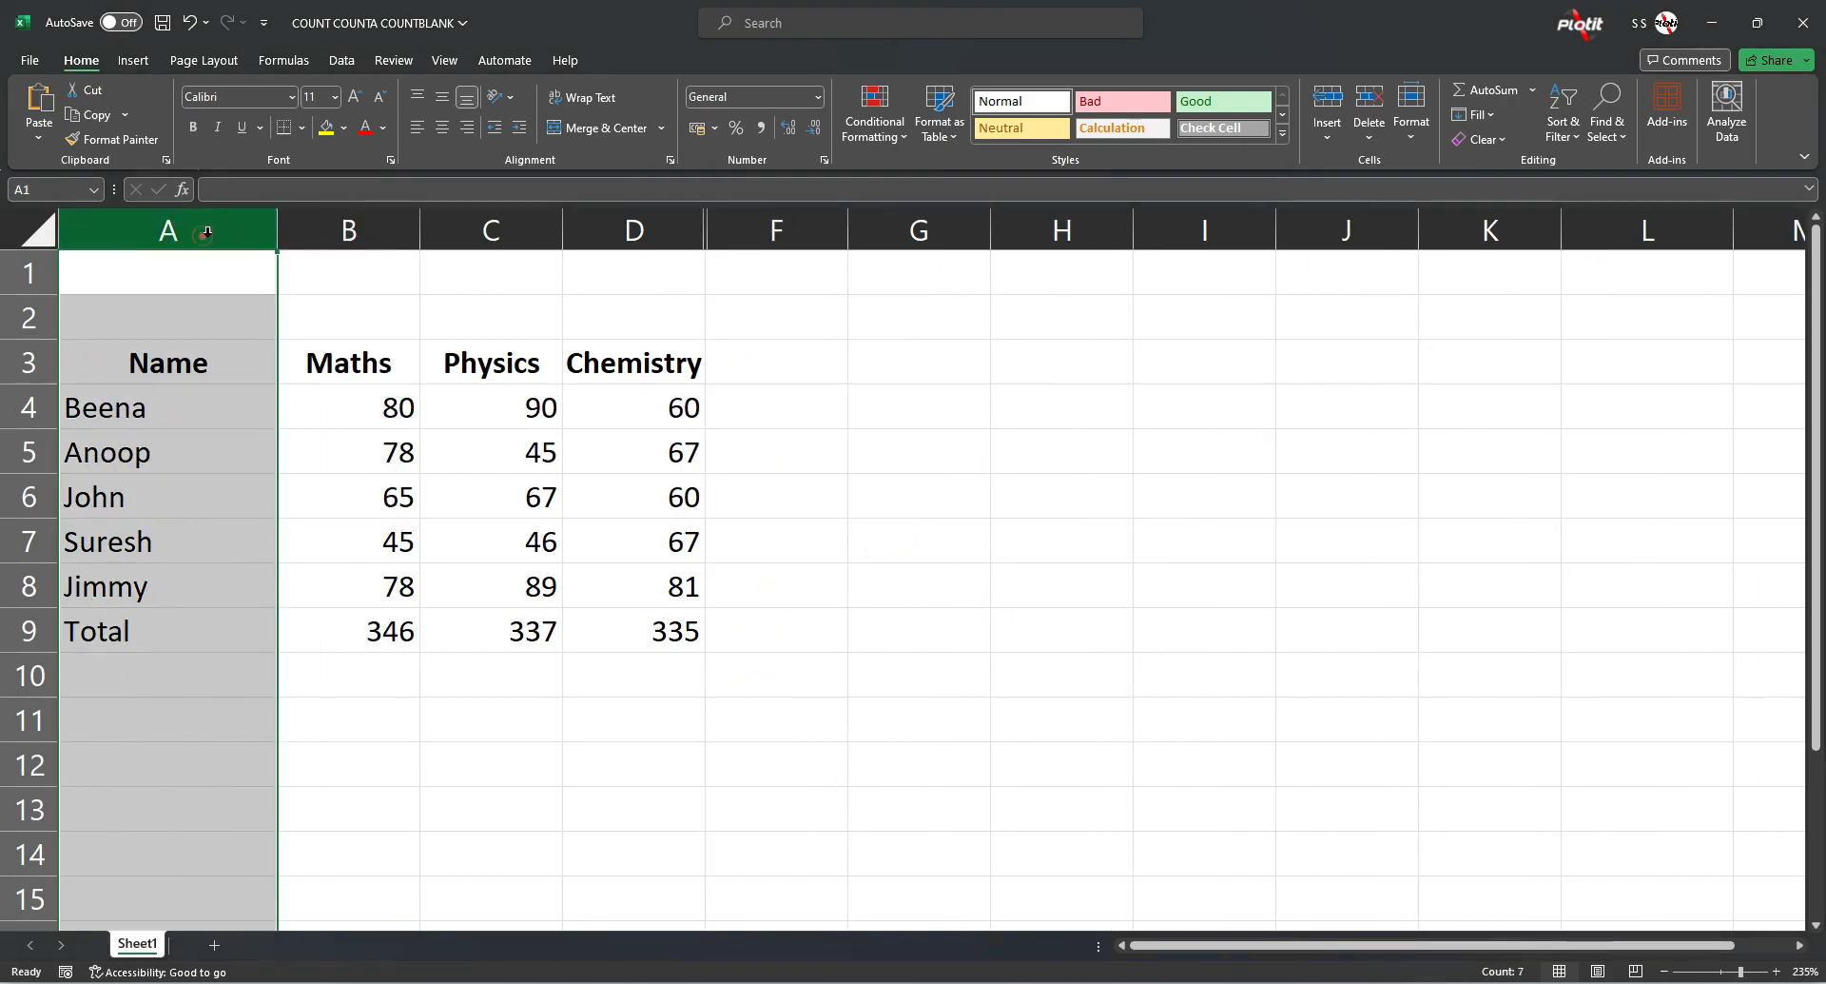
pyautogui.click(344, 232)
pyautogui.click(491, 232)
pyautogui.click(636, 236)
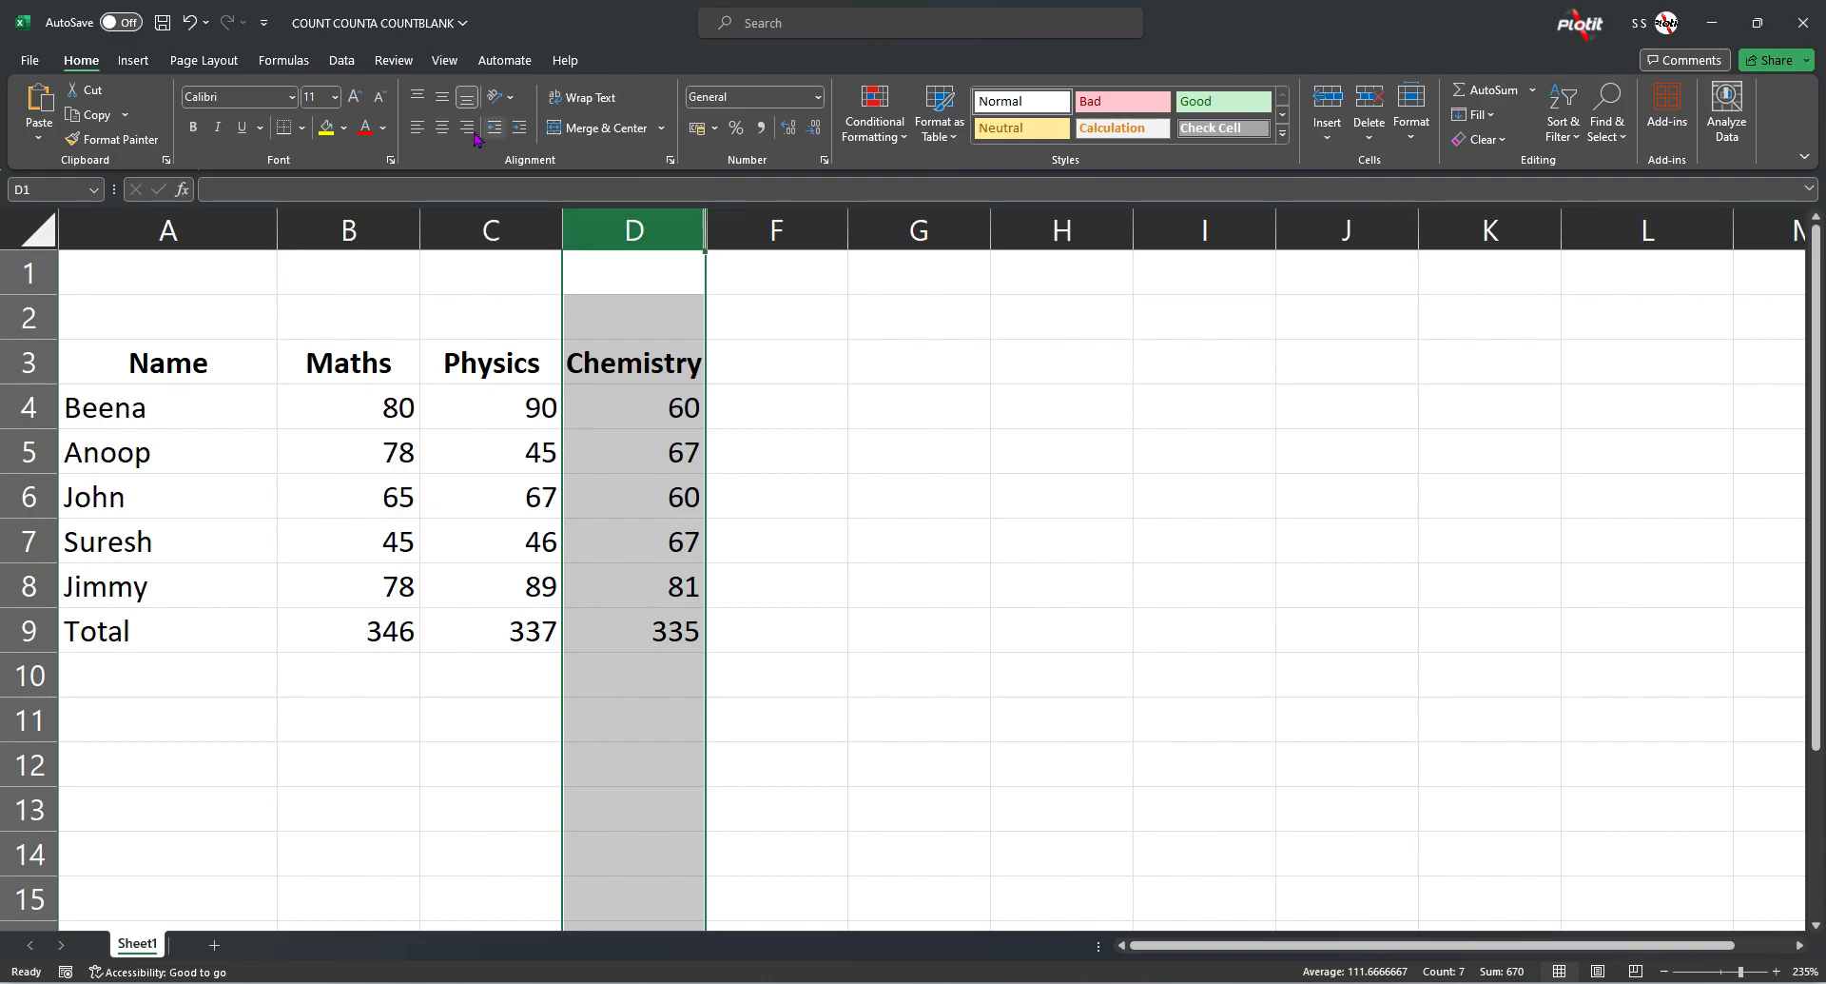
# Step: Turn off the display of row and column headings on the sheet
pyautogui.click(445, 62)
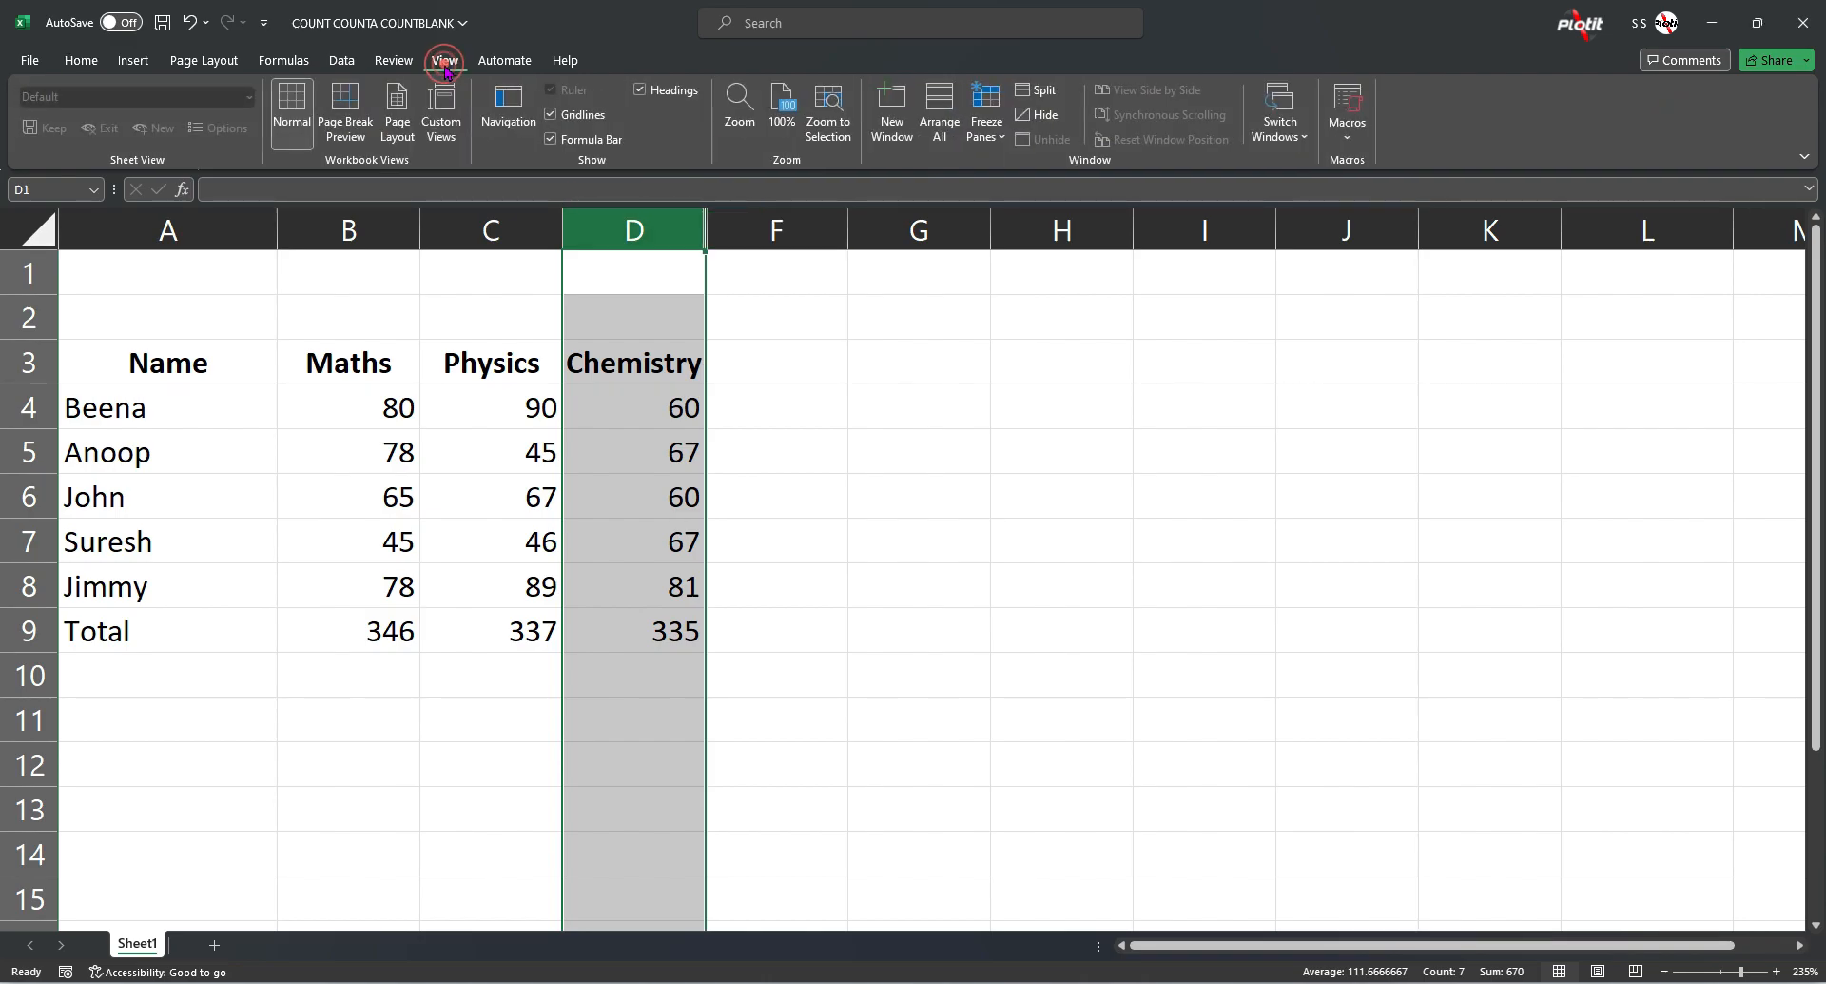
pyautogui.click(663, 99)
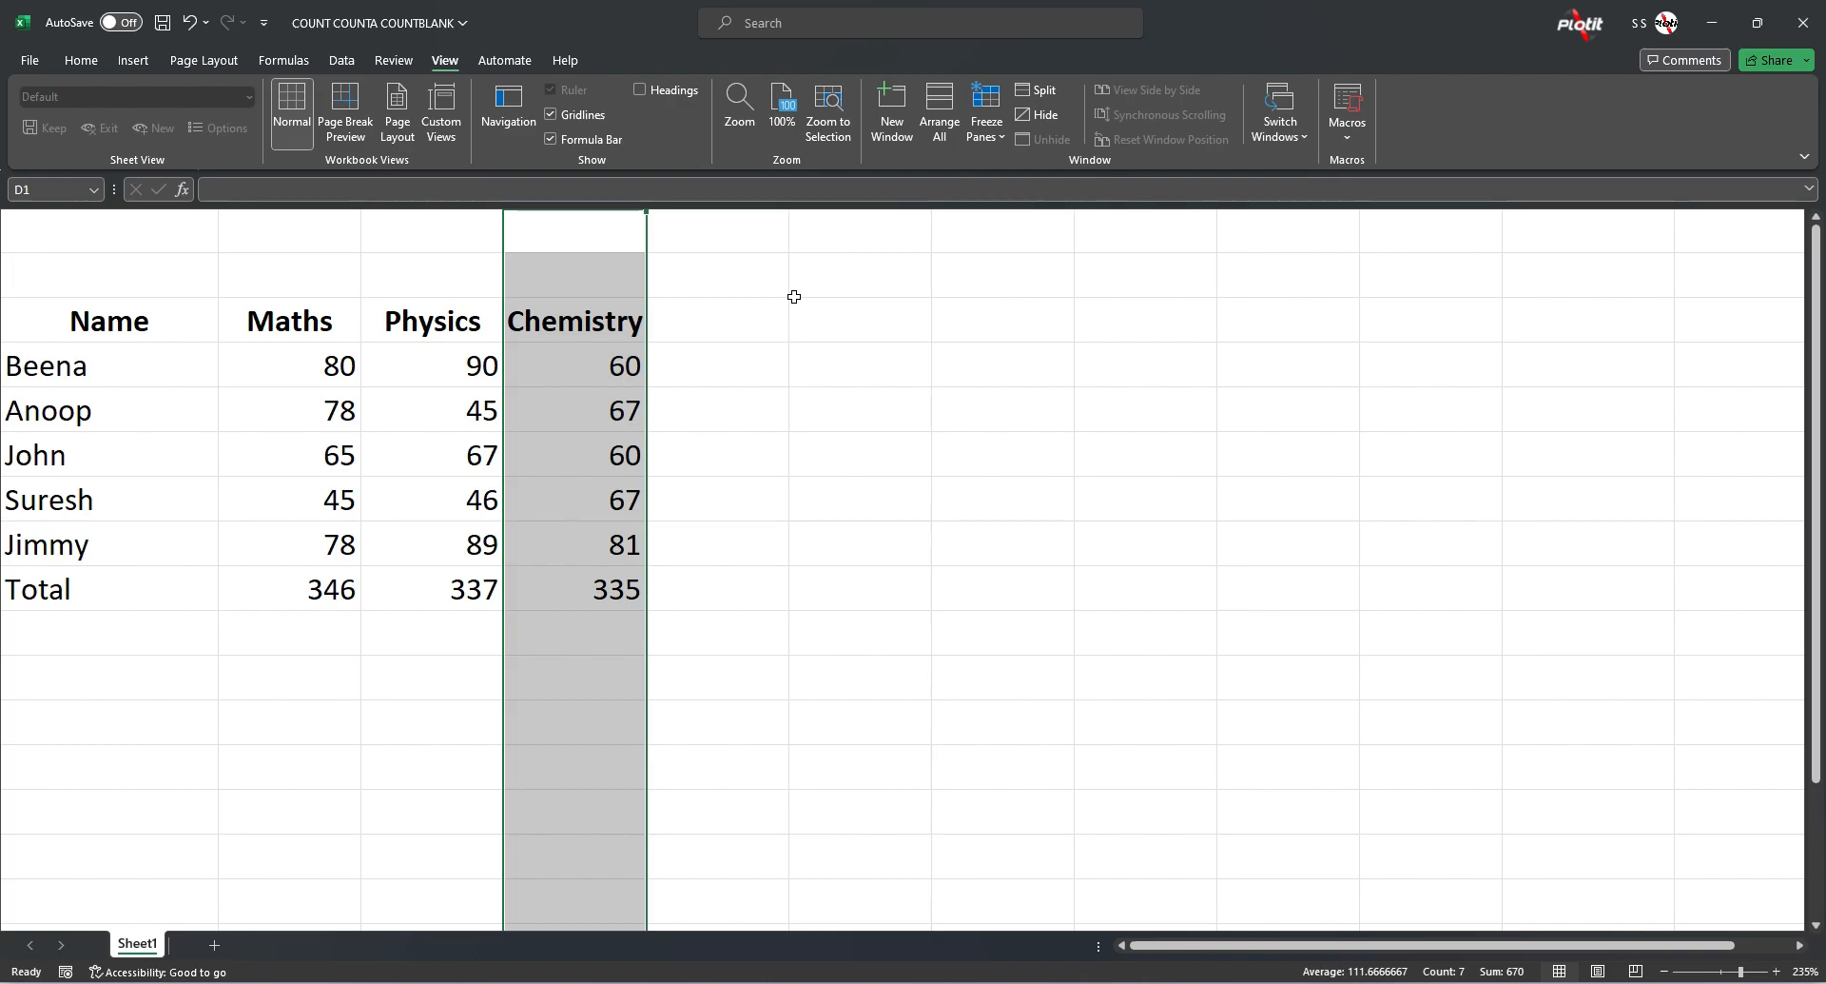
# Step: Undo the hiding of the Total column and turn the row and column headings back on
pyautogui.hotkey('ctrl', 'z')
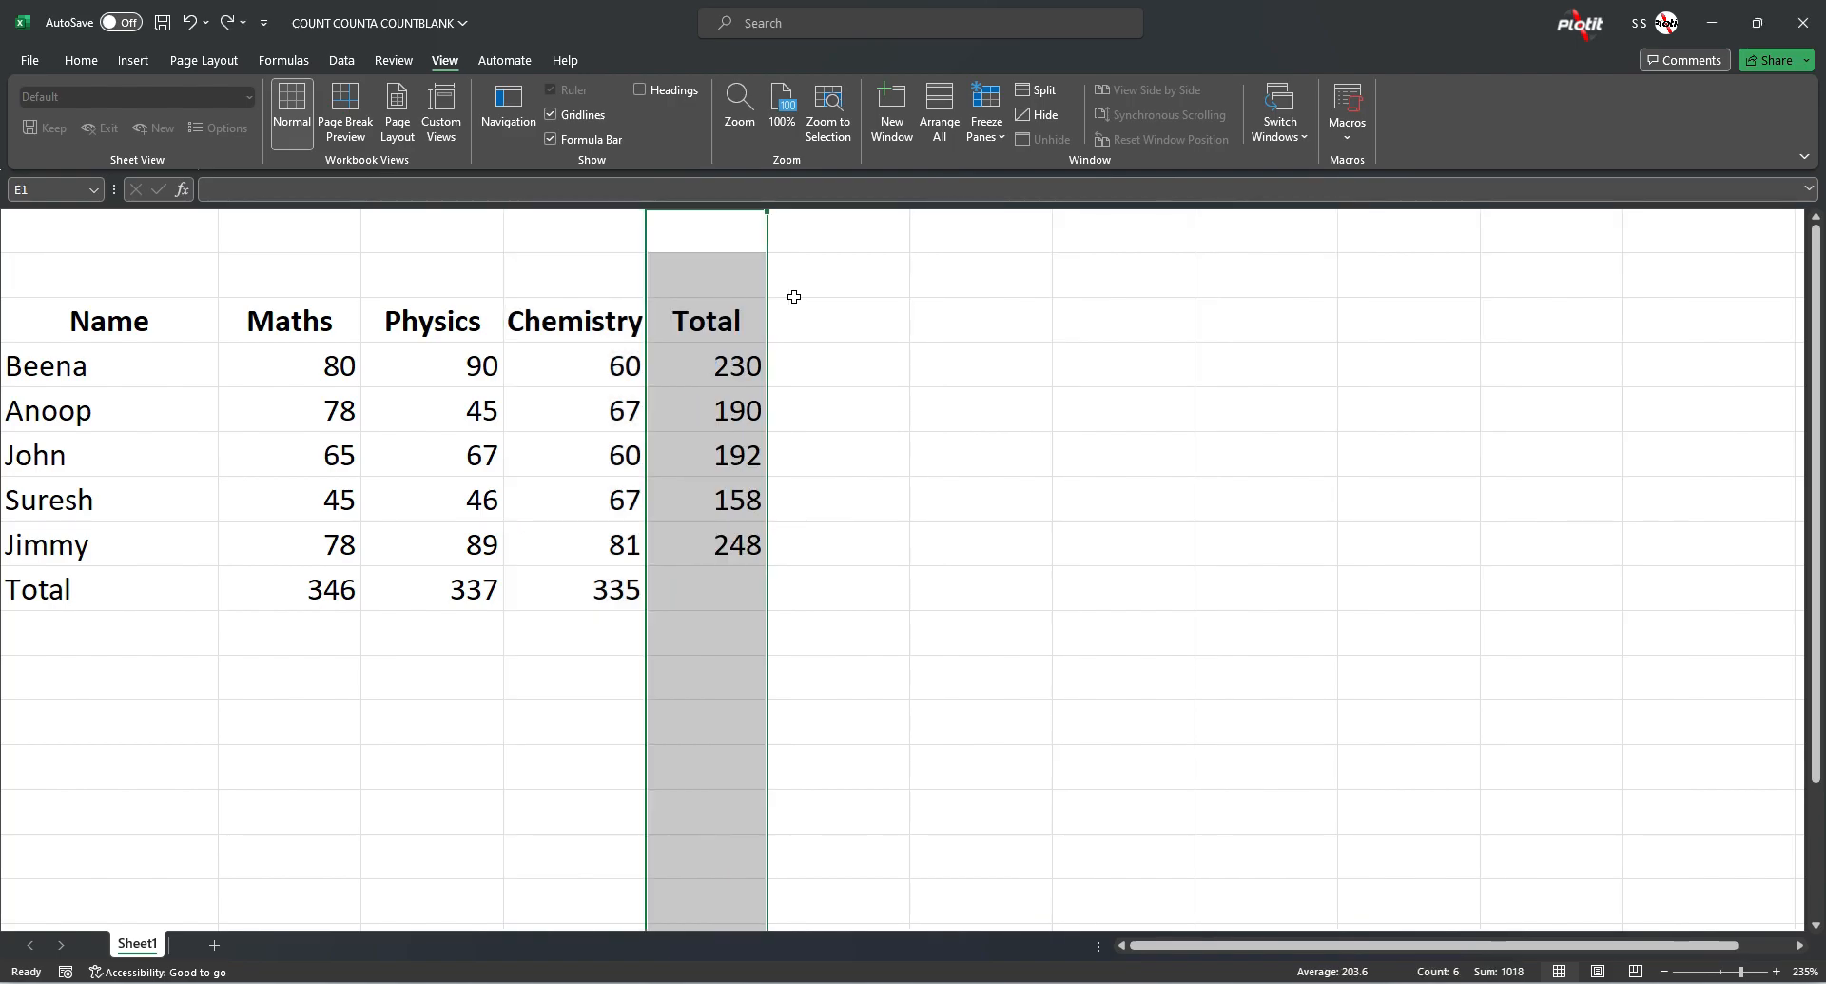
pyautogui.click(663, 92)
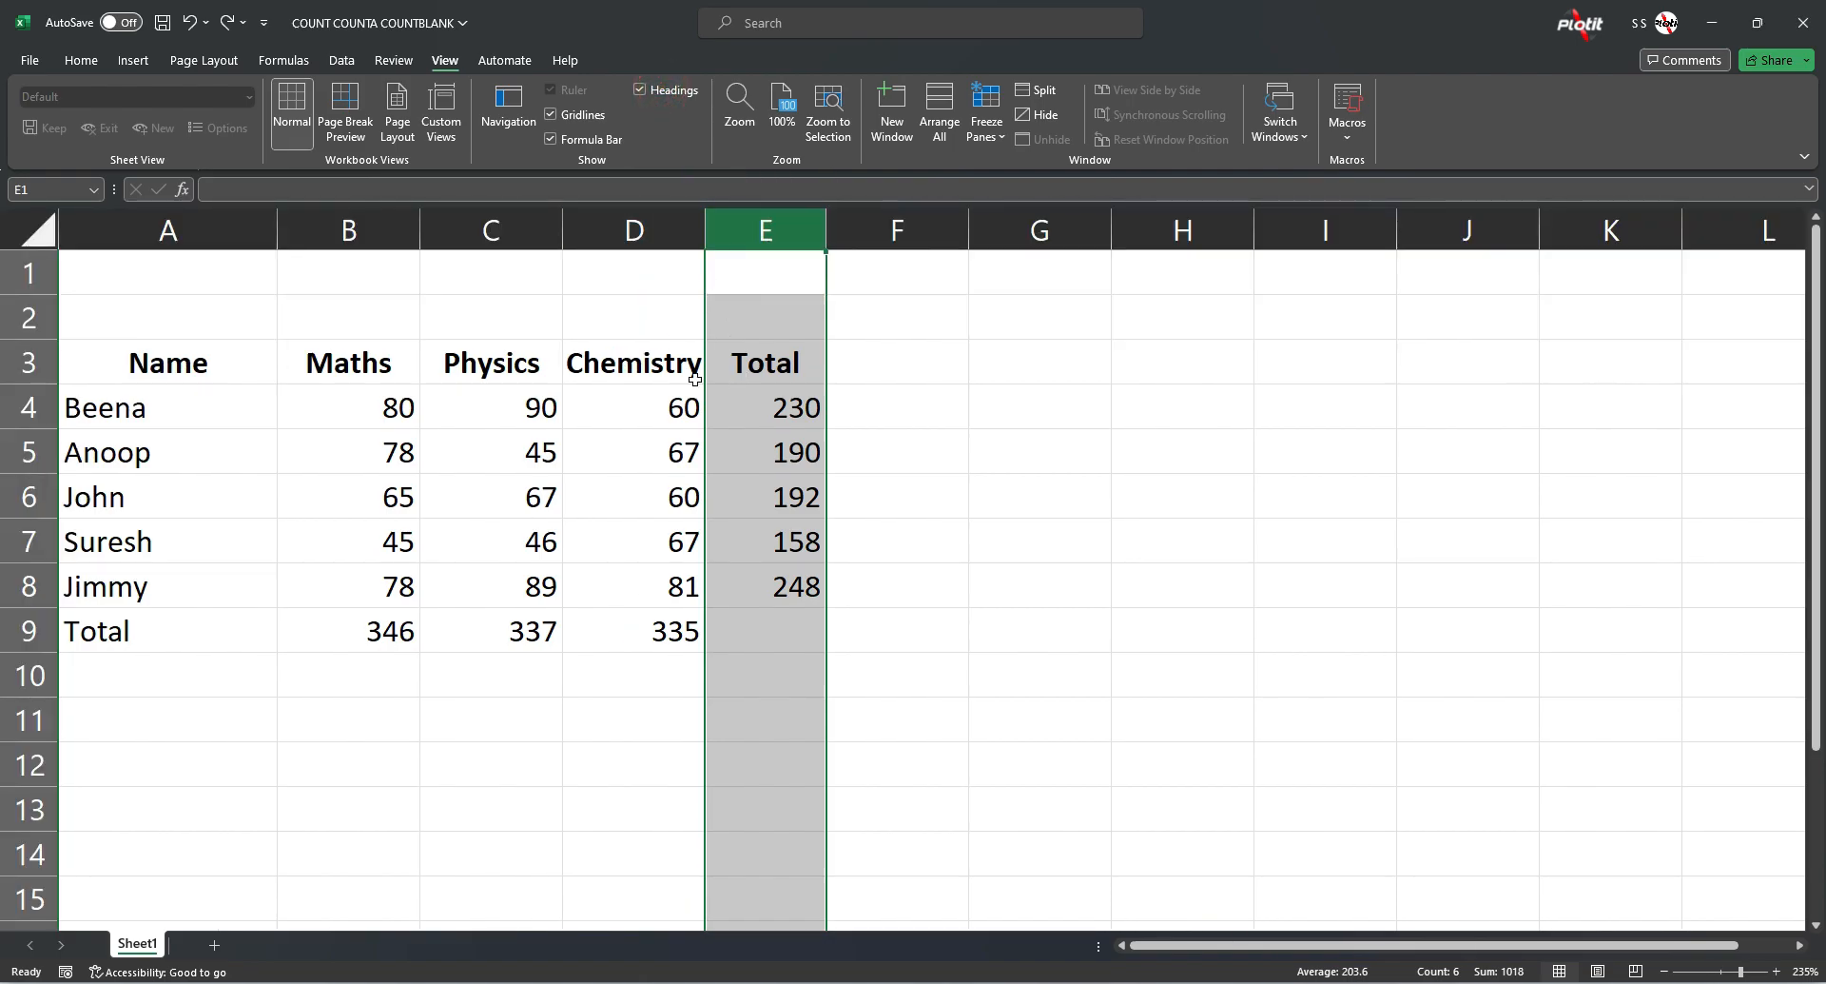
pyautogui.click(645, 236)
pyautogui.click(38, 456)
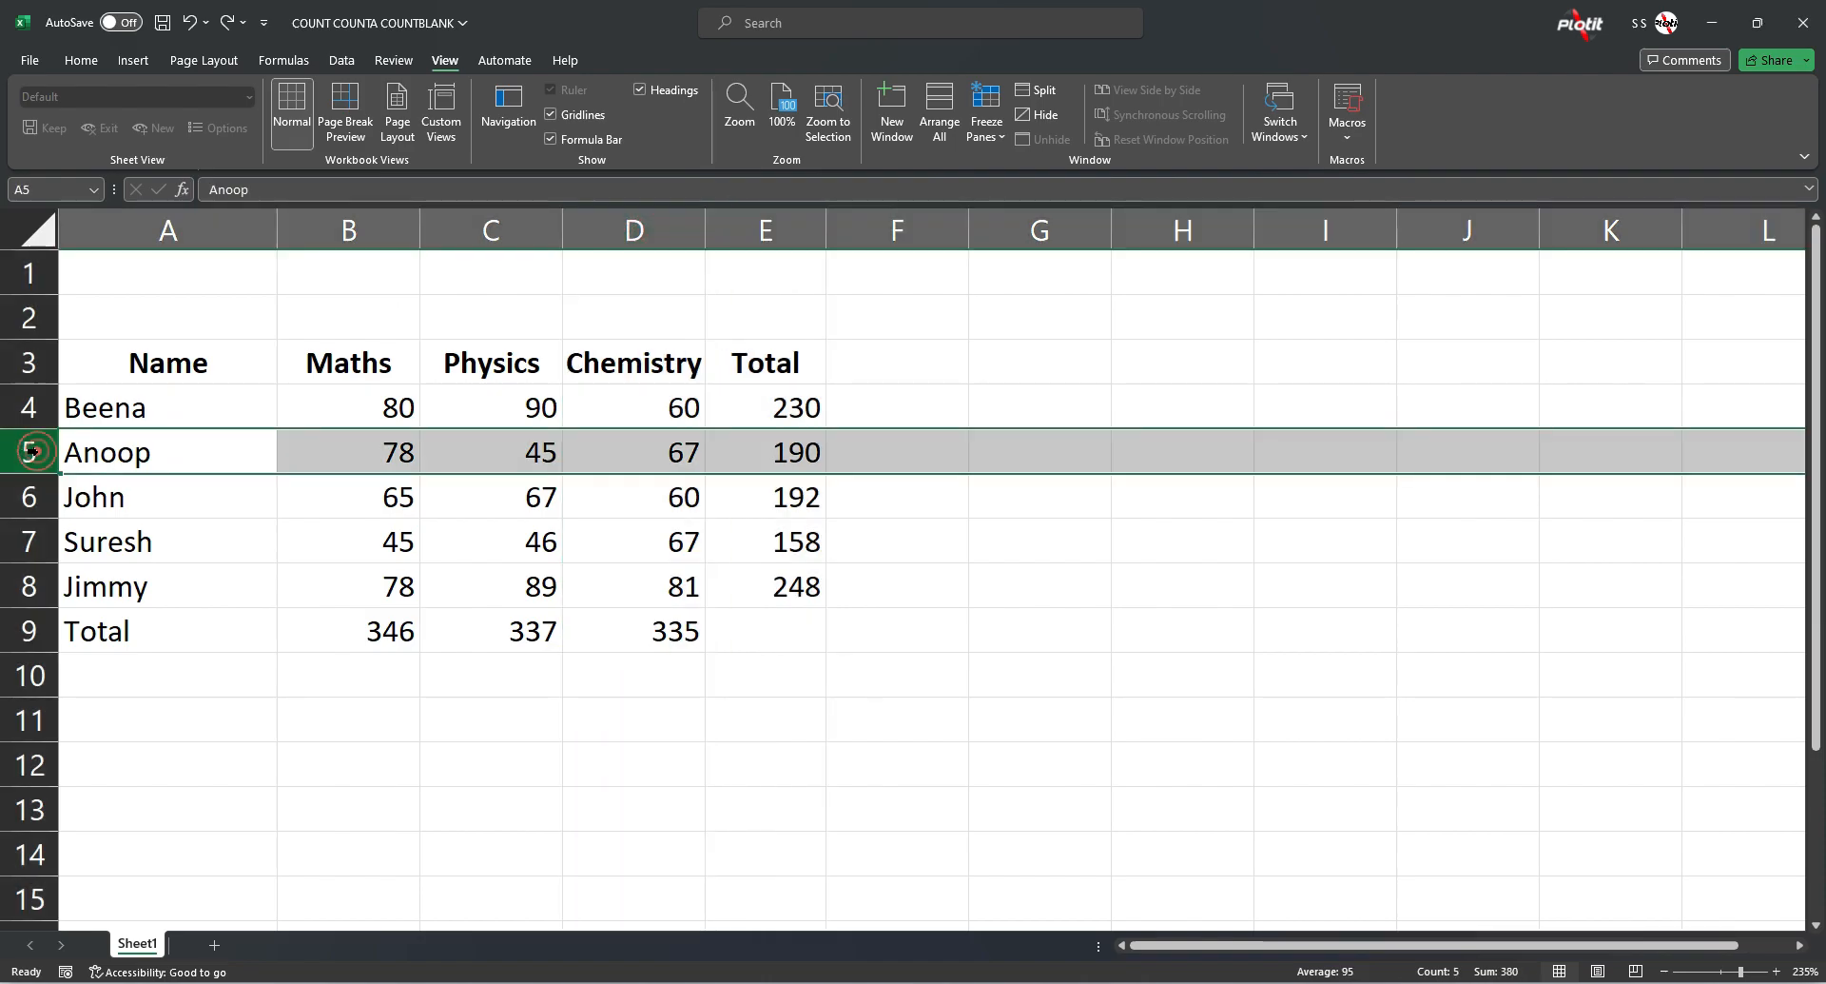
pyautogui.rightClick(39, 457)
pyautogui.click(604, 480)
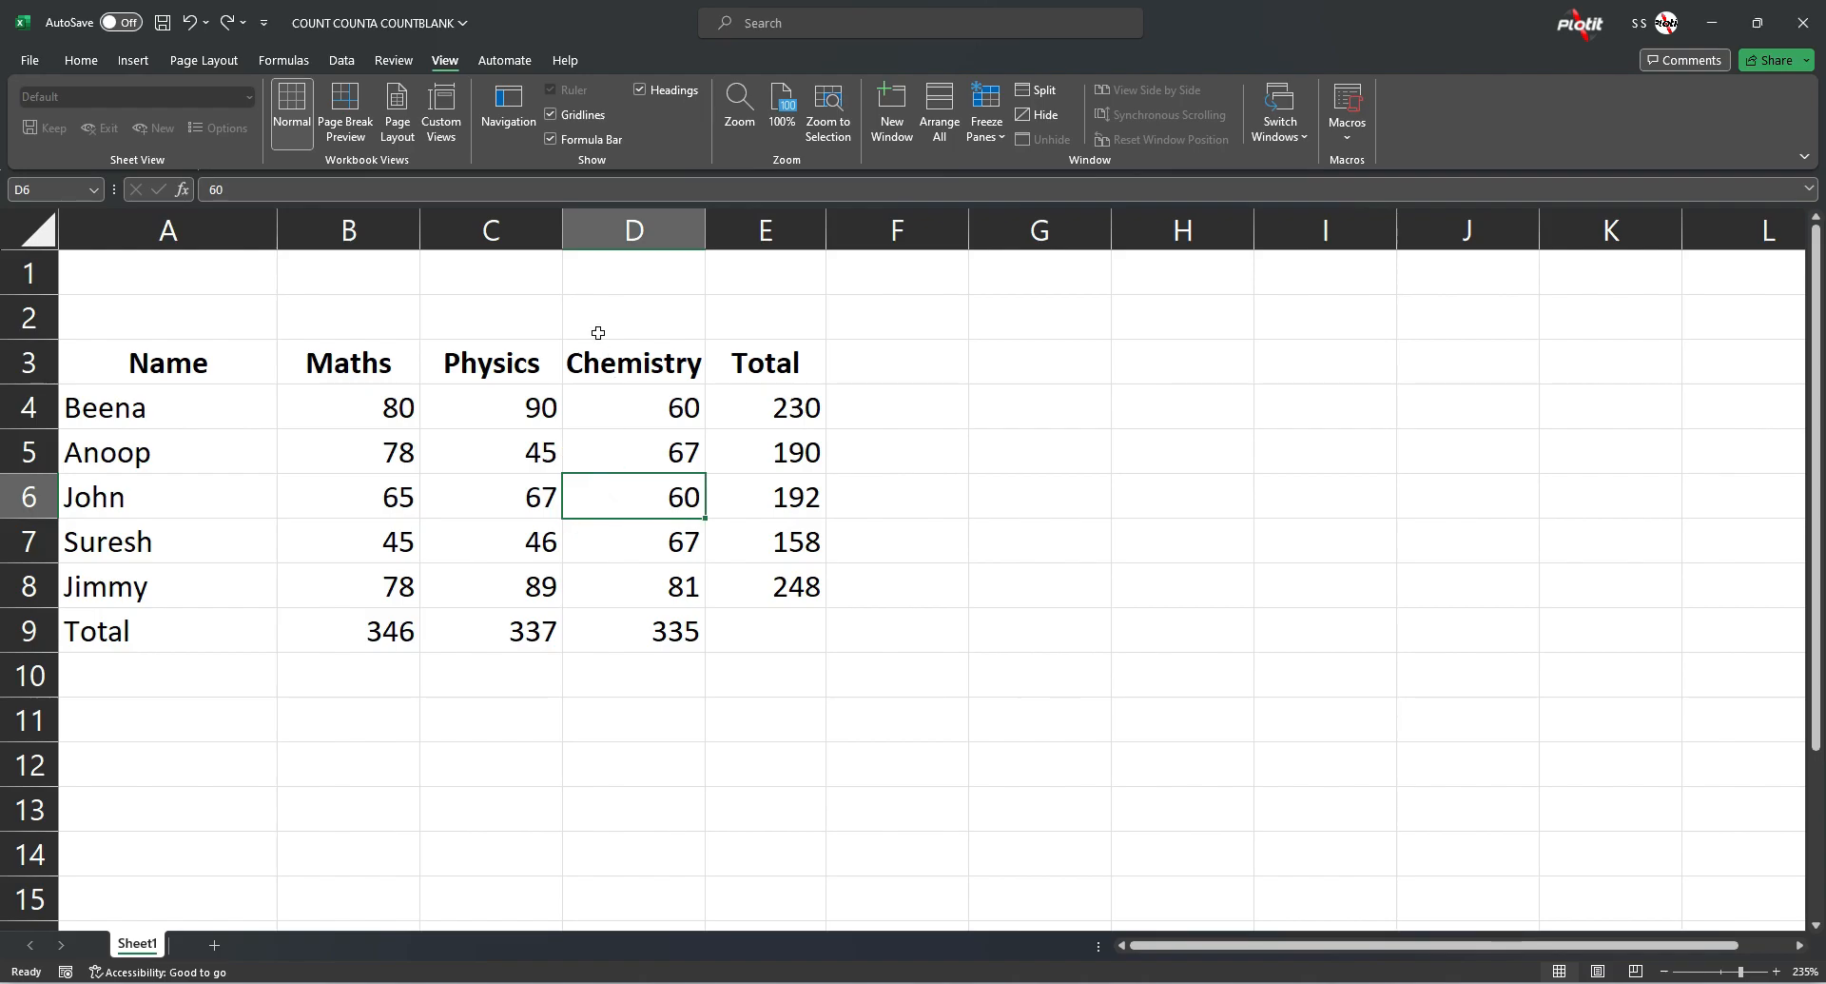
# Step: Hide the Maths, Physics and Chemistry columns, B through D, together
pyautogui.moveTo(639, 231); pyautogui.dragTo(397, 223)
pyautogui.rightClick(397, 222)
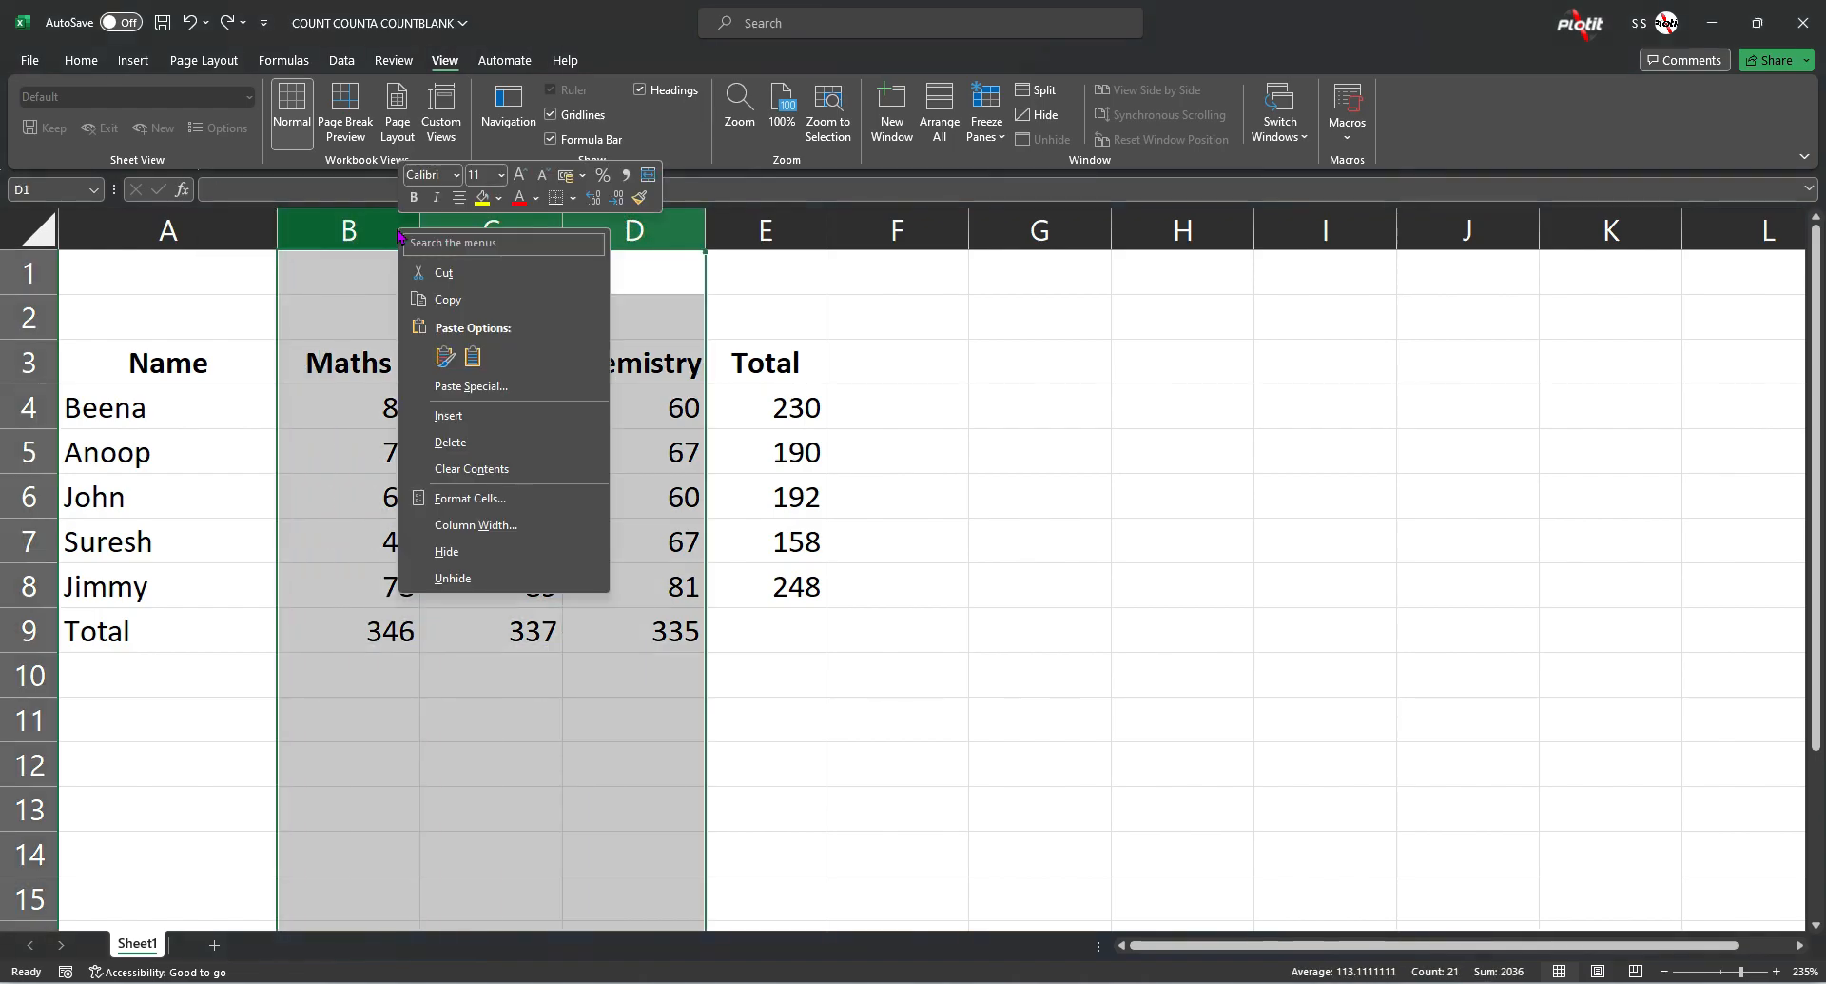
pyautogui.click(447, 553)
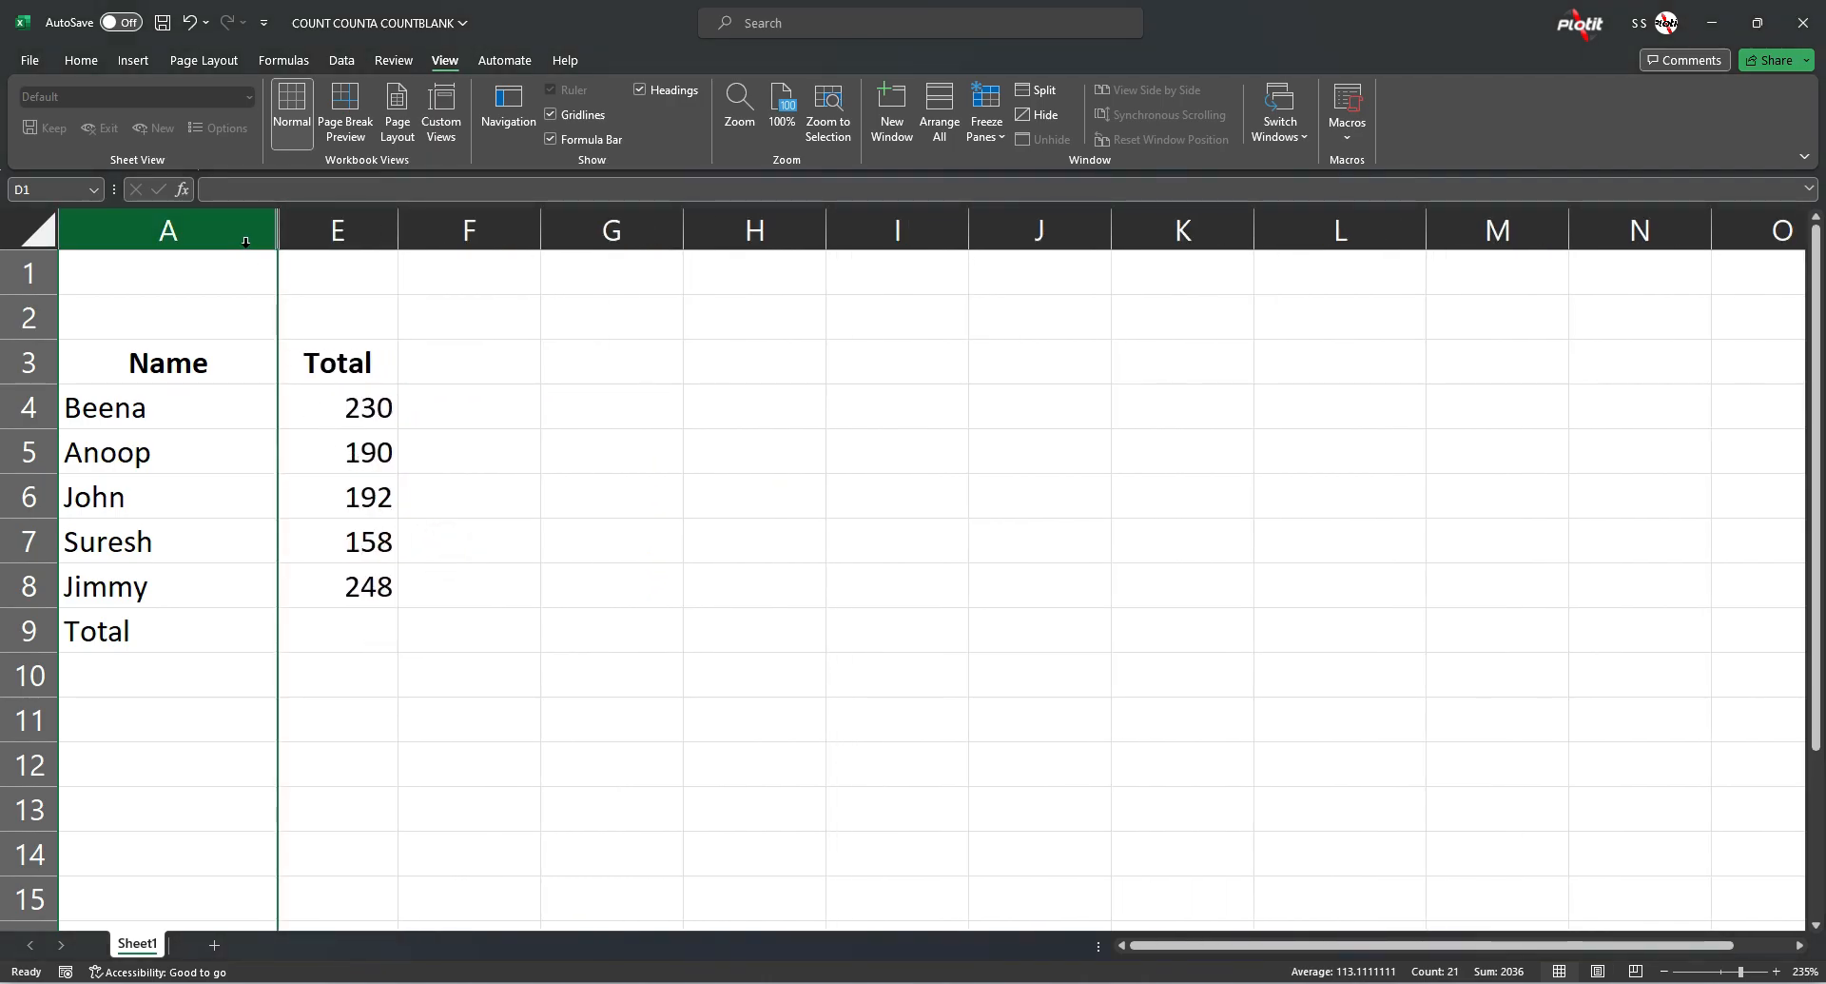
# Step: Unhide columns B through D by selecting the surrounding columns A and E
pyautogui.moveTo(243, 231); pyautogui.dragTo(333, 235)
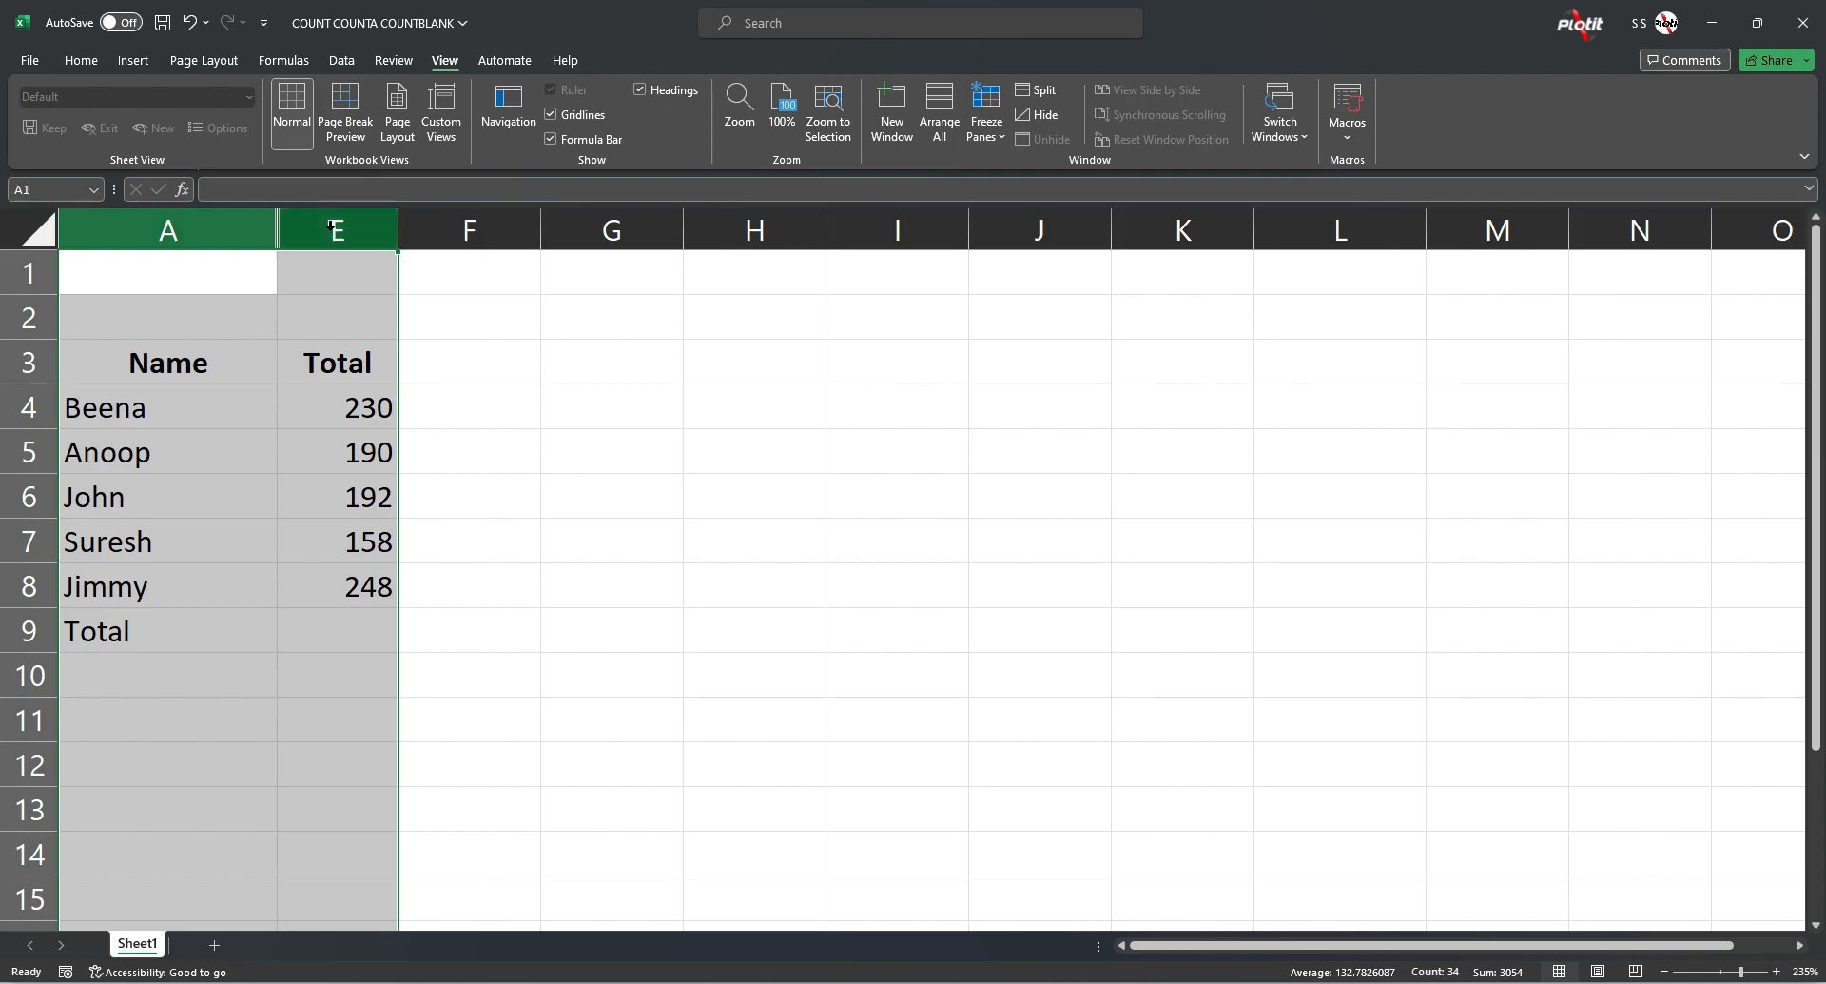
pyautogui.rightClick(332, 237)
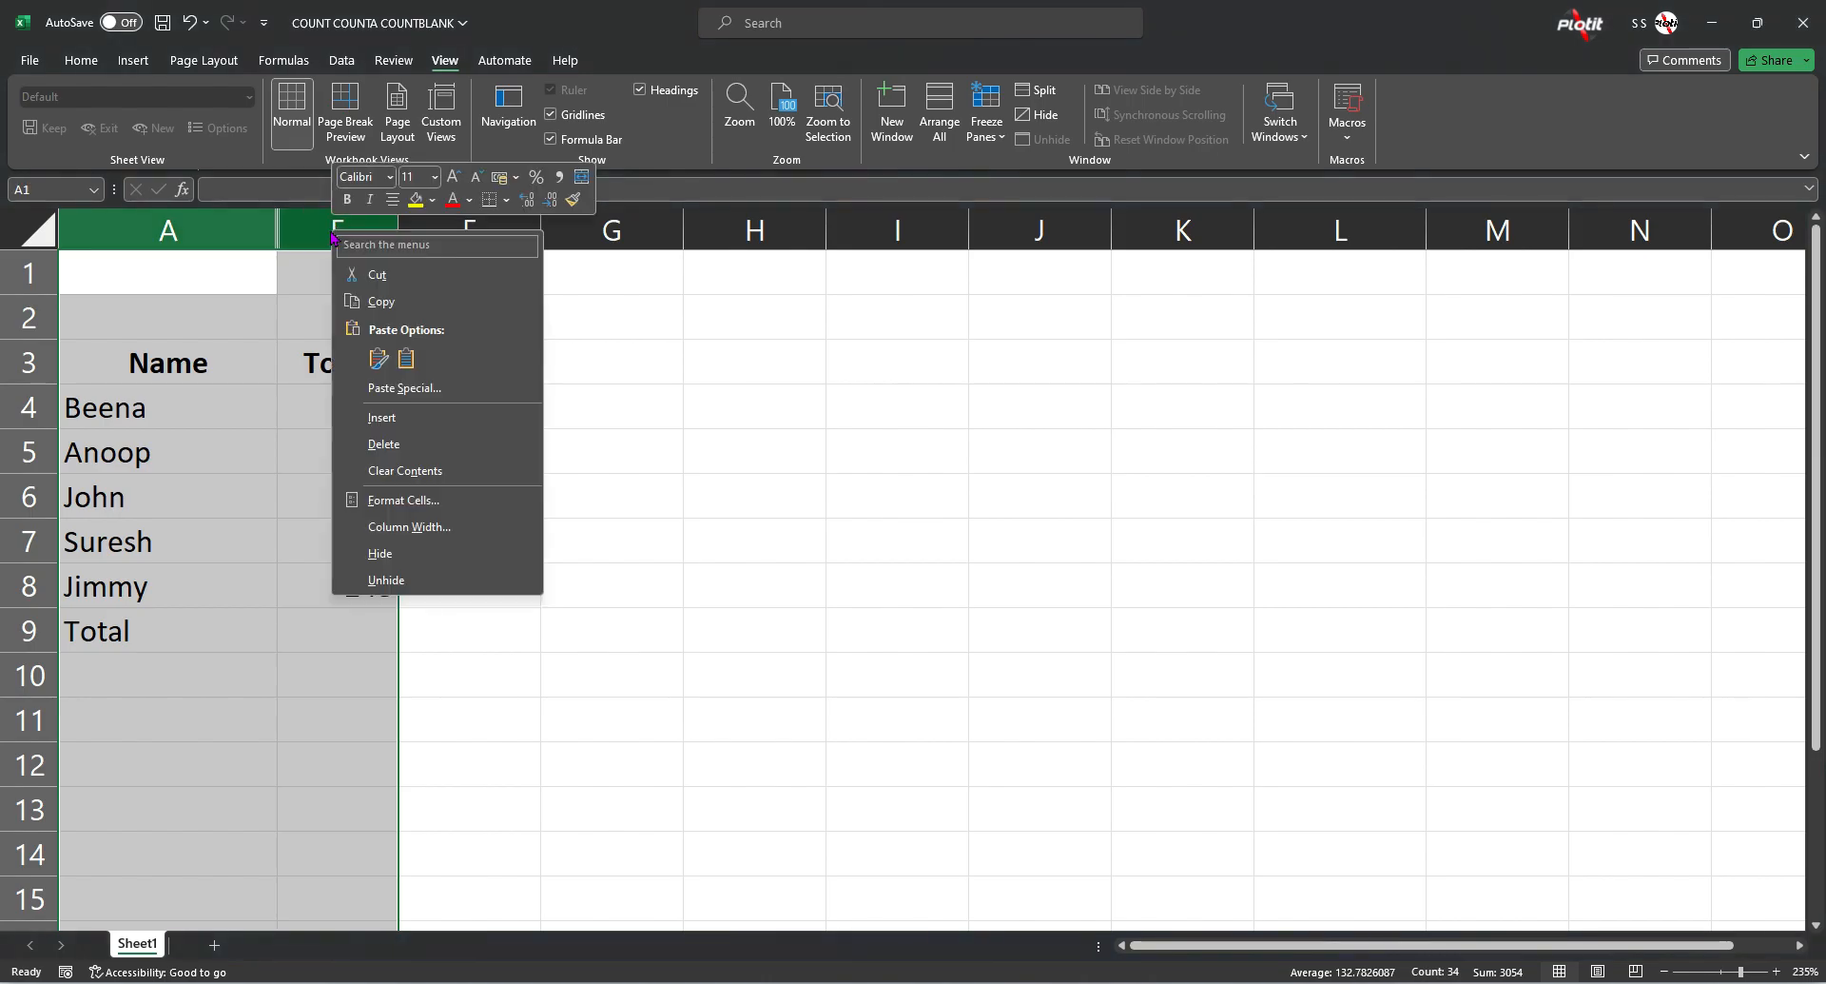
pyautogui.click(404, 580)
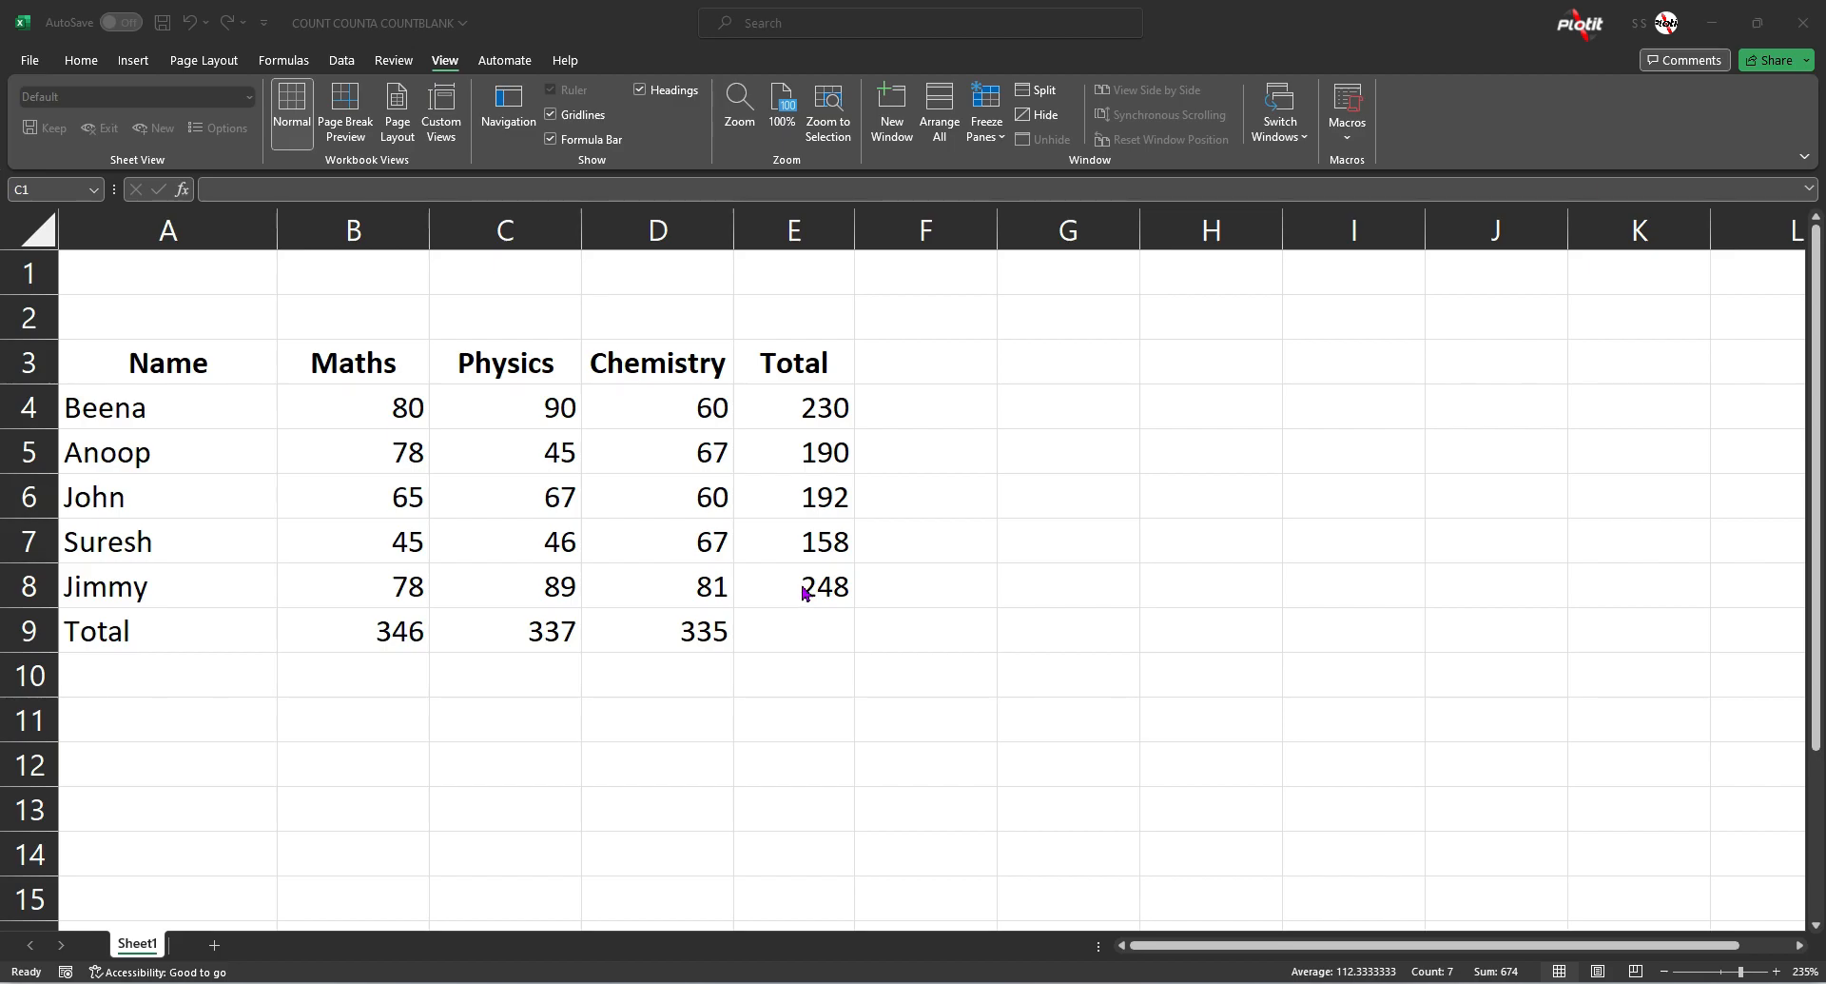
# Step: Delete the Chemistry column, column D, and undo the deletion
pyautogui.click(681, 235)
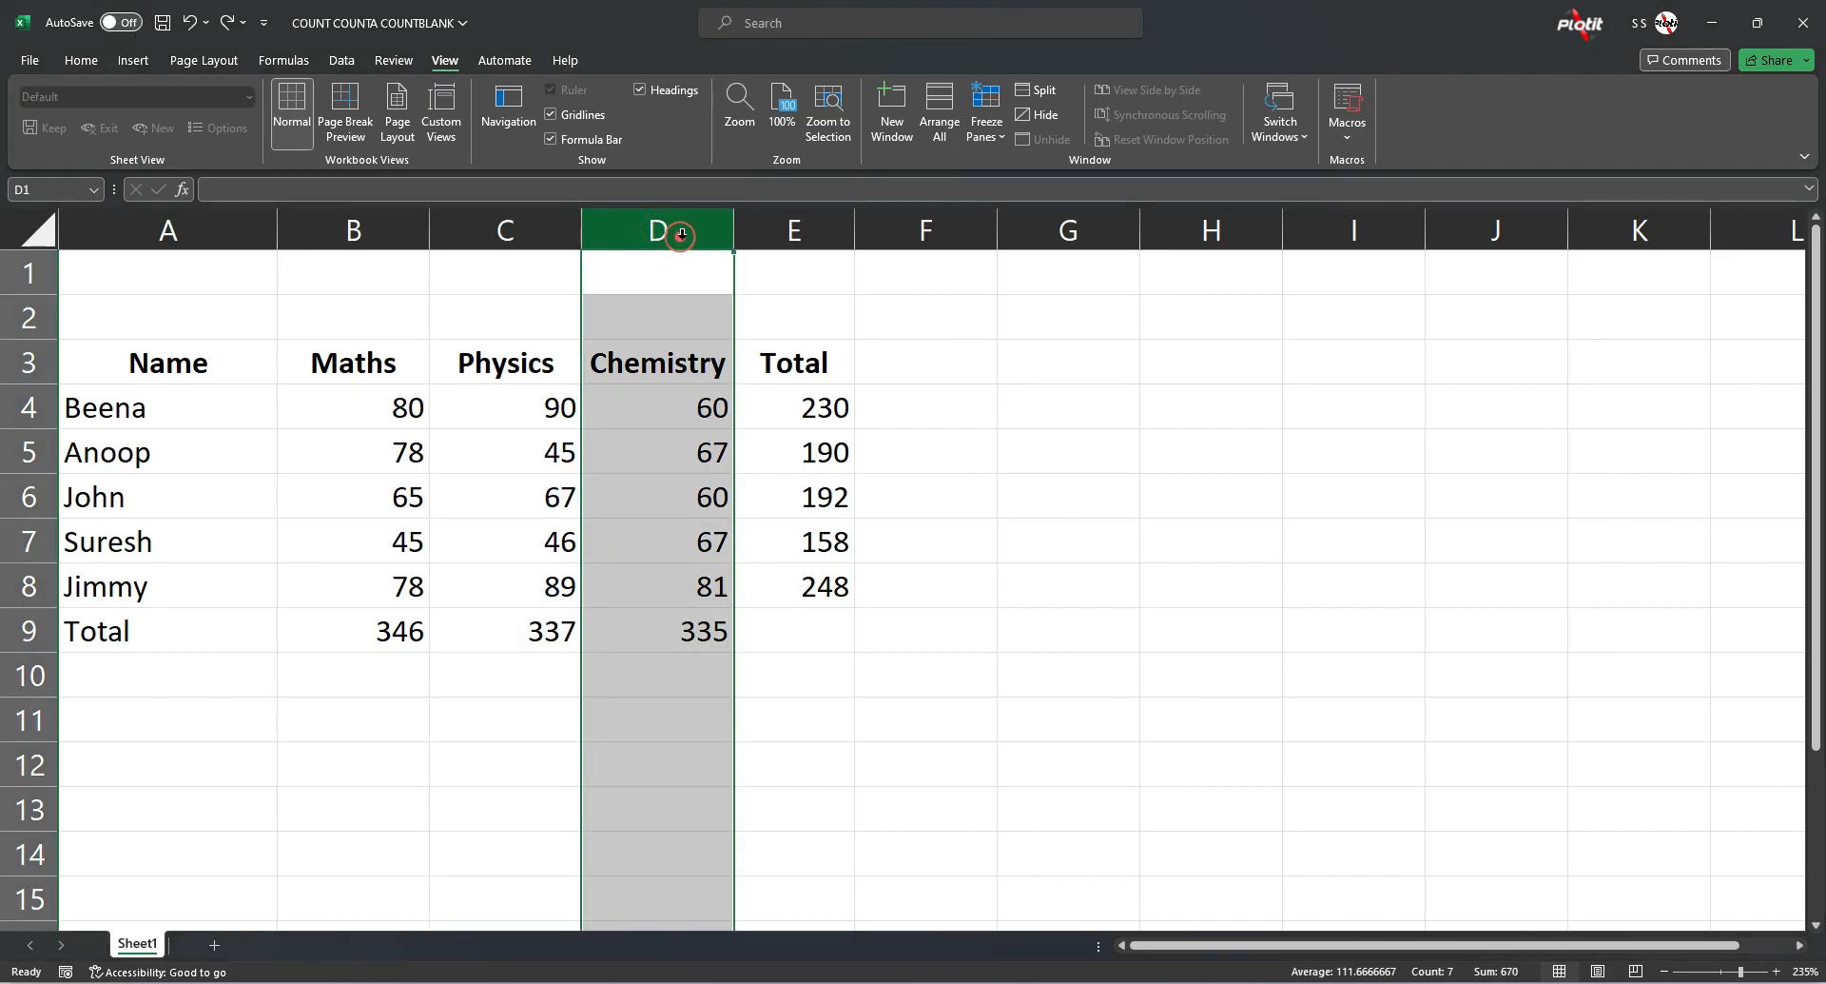
pyautogui.rightClick(681, 236)
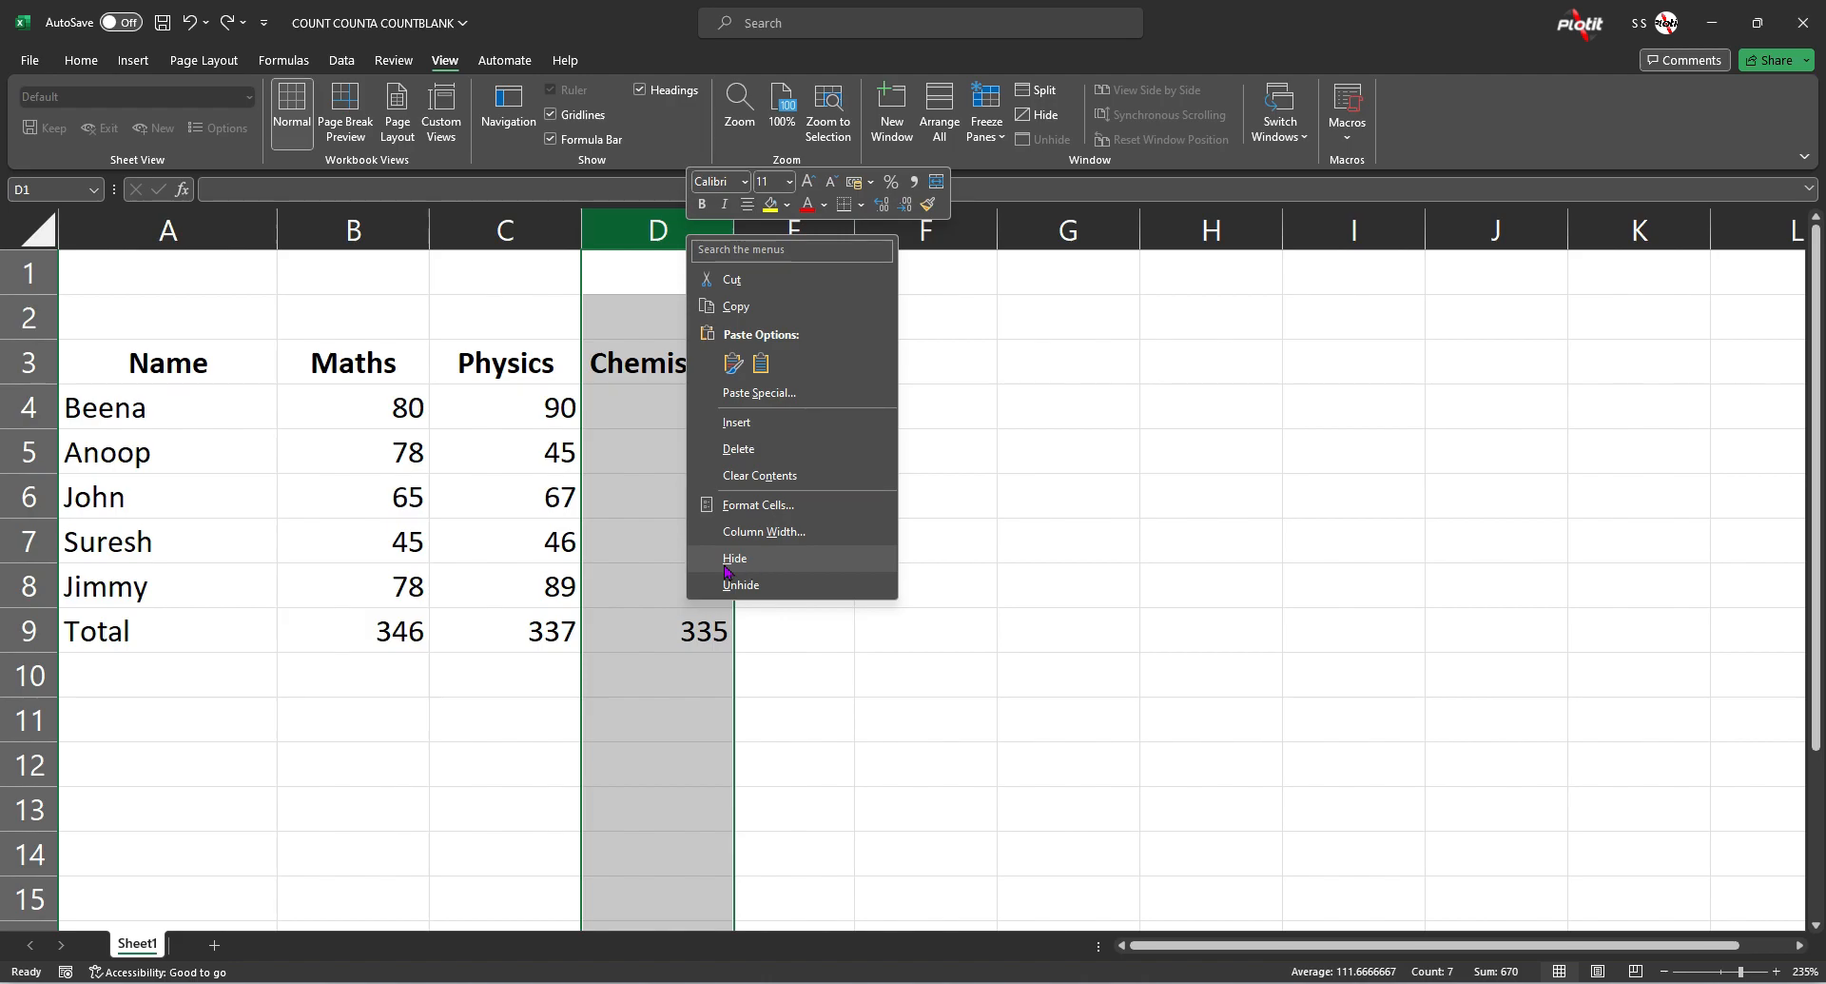
pyautogui.click(740, 449)
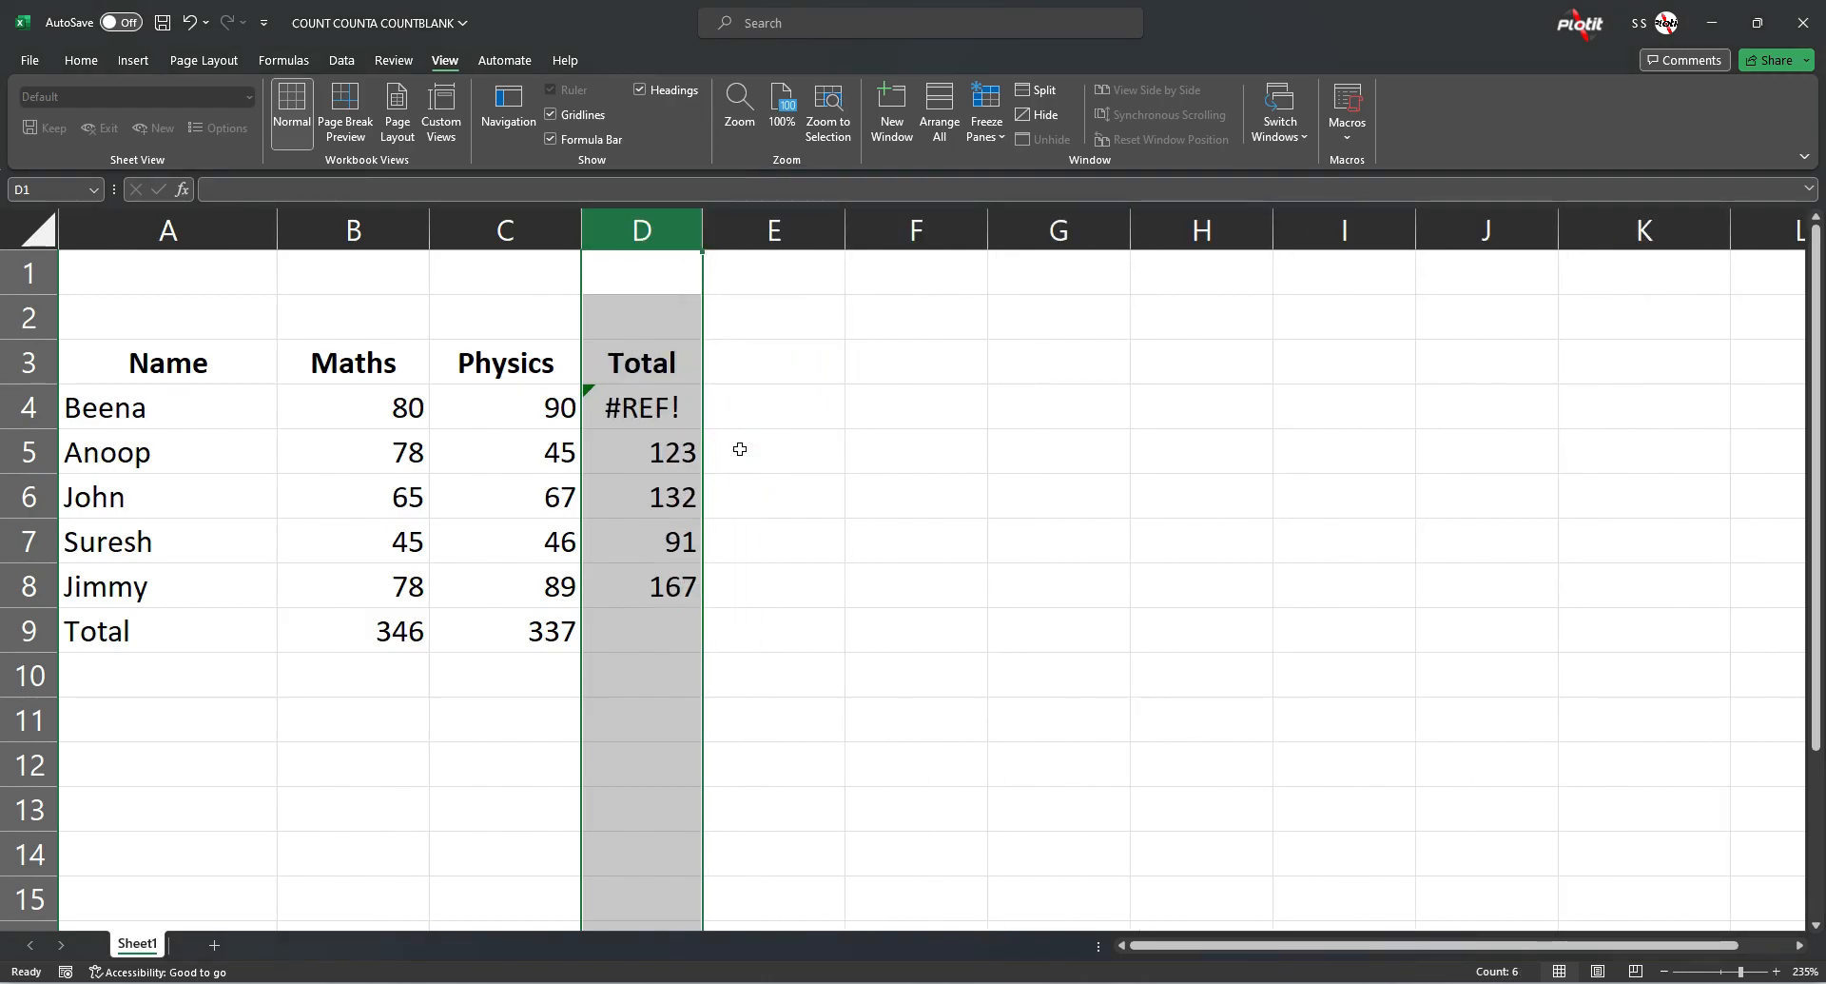
pyautogui.hotkey('ctrl', 'z')
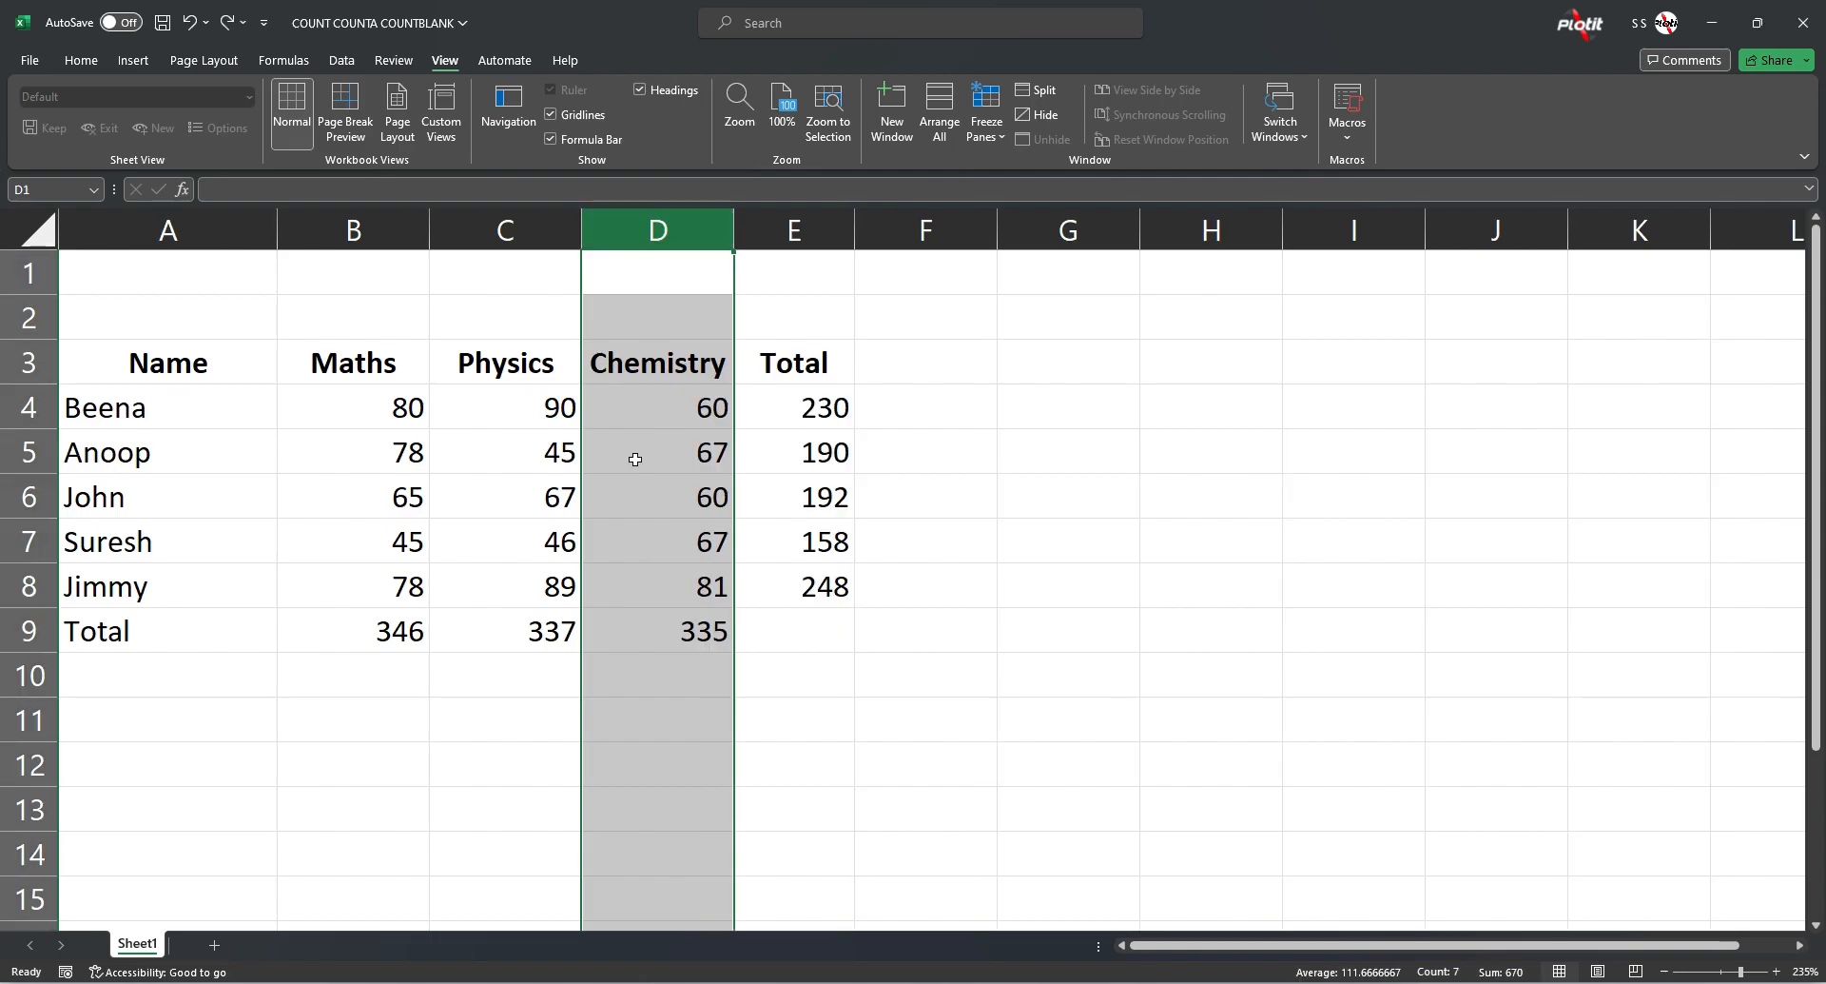
# Step: Delete row 6 from the marks table and undo the deletion
pyautogui.click(28, 497)
pyautogui.rightClick(27, 500)
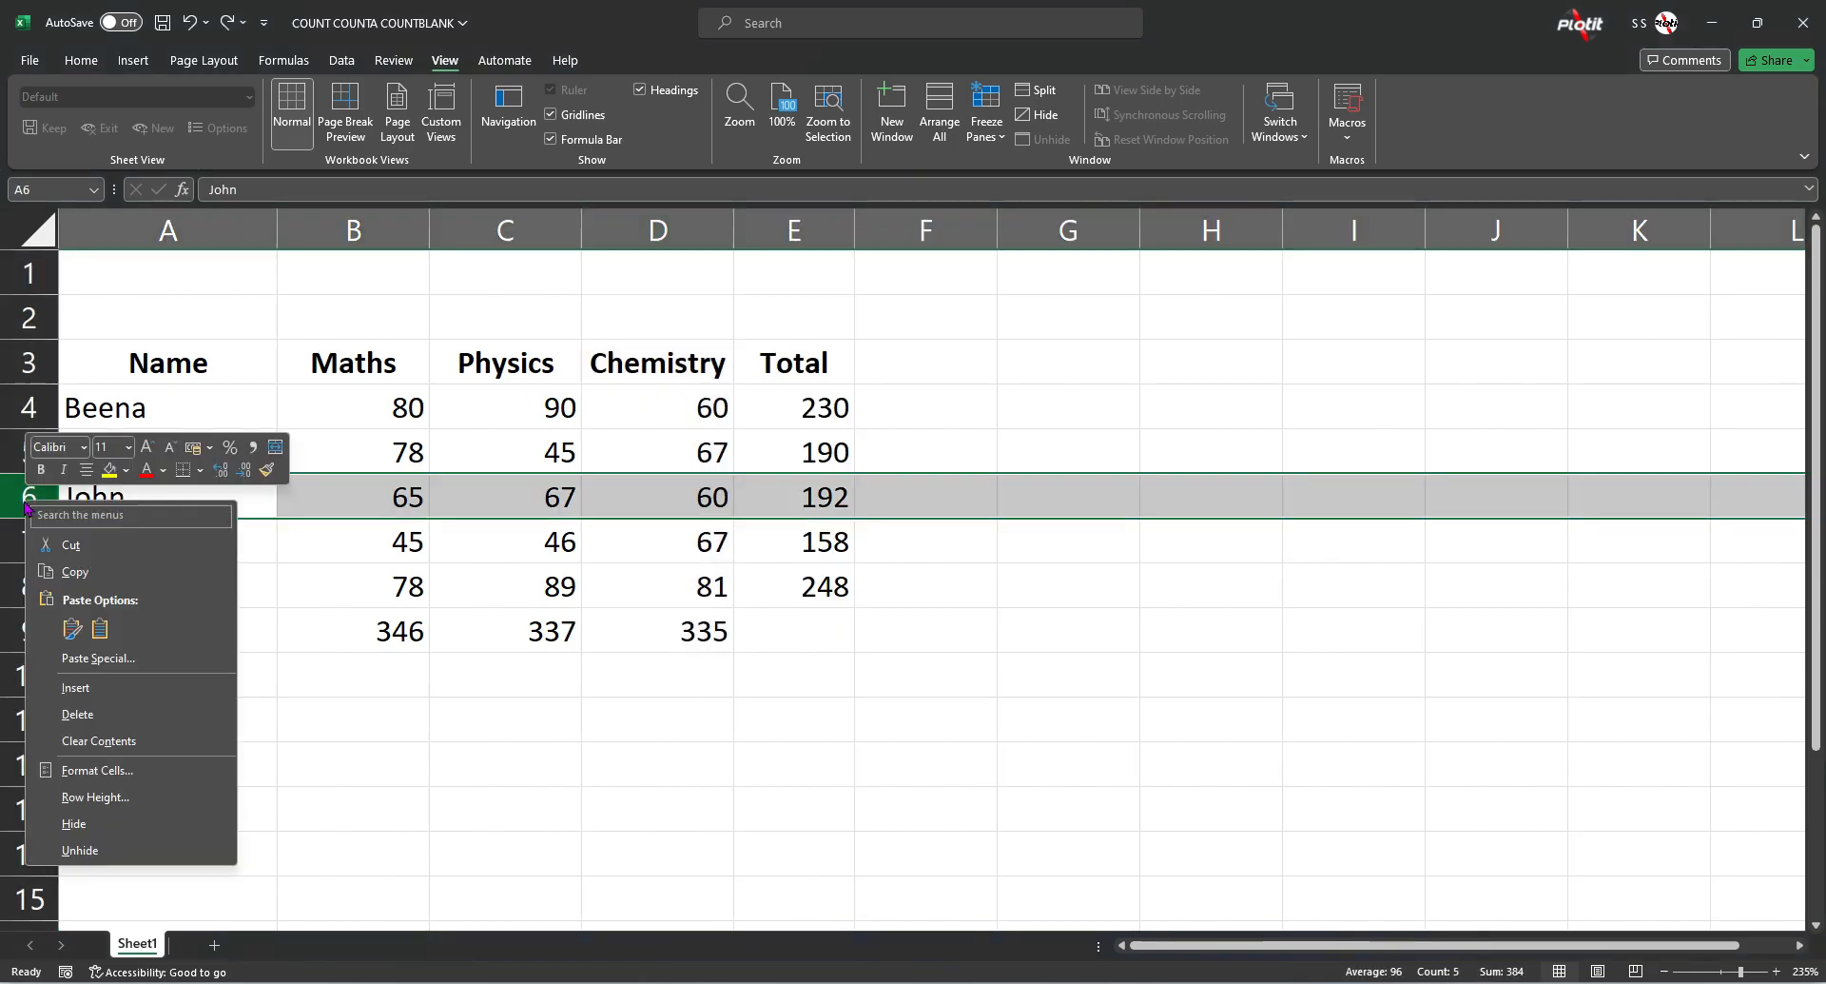
pyautogui.click(122, 714)
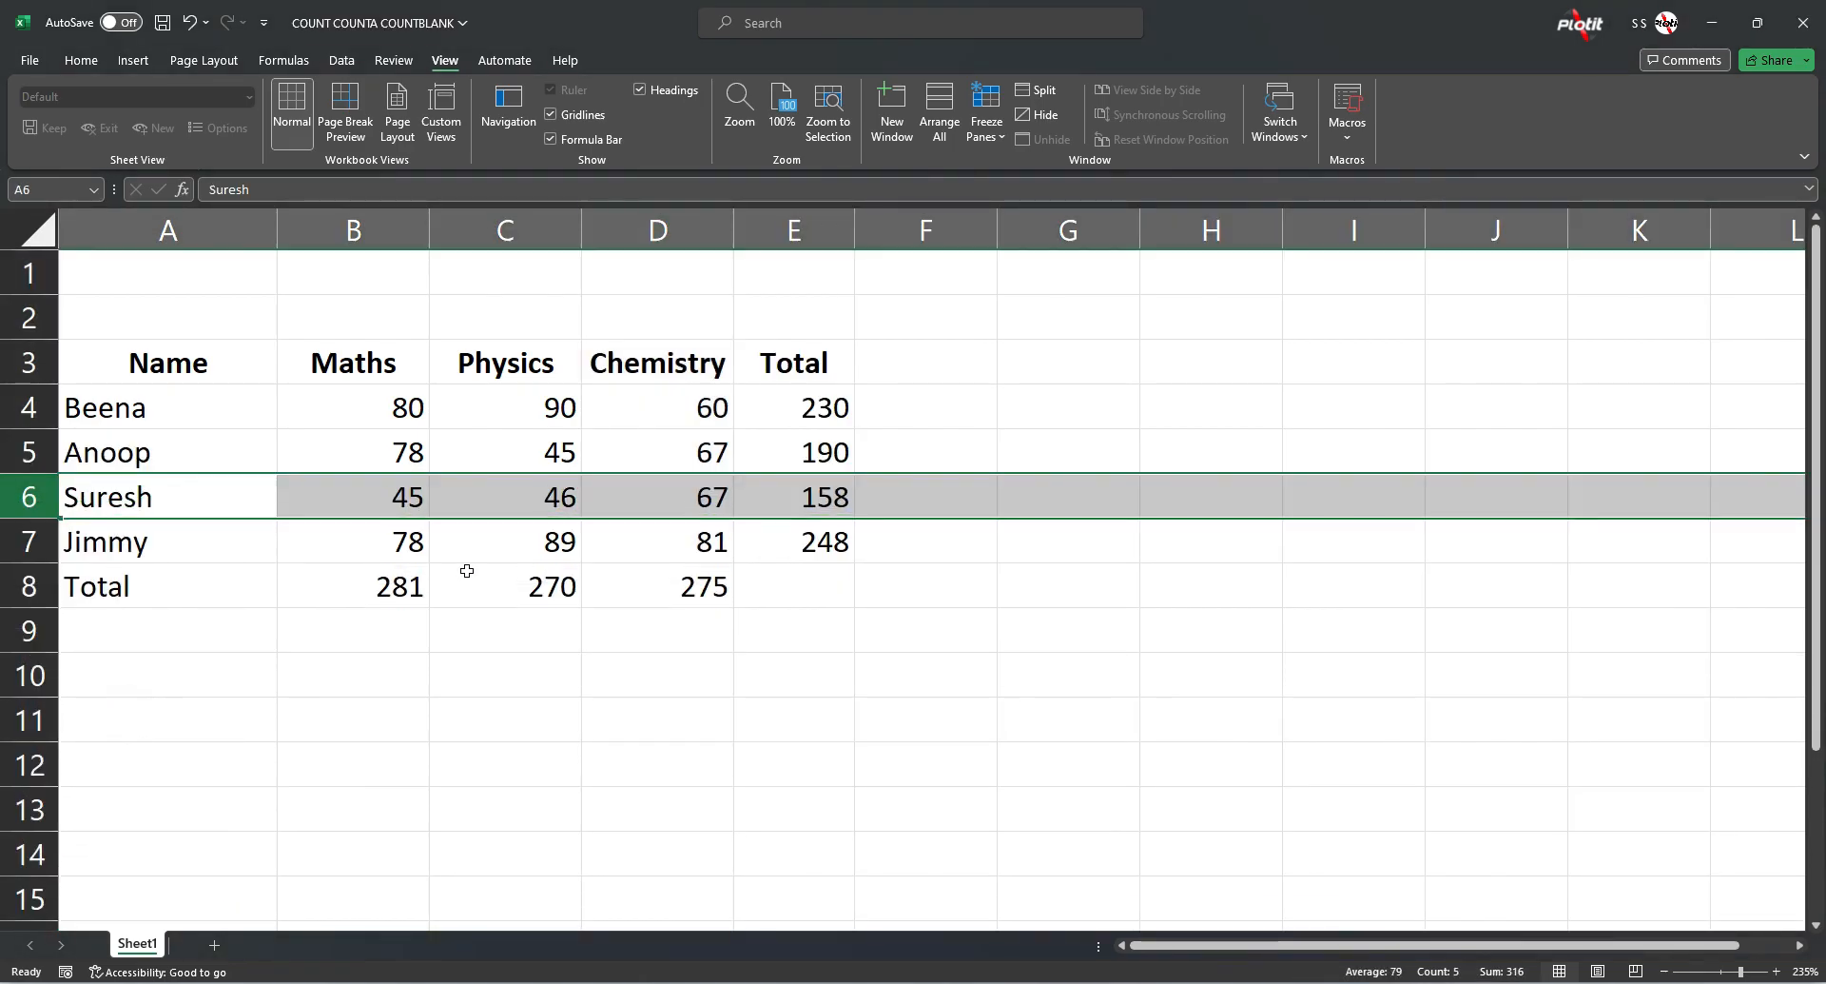
pyautogui.hotkey('ctrl', 'z')
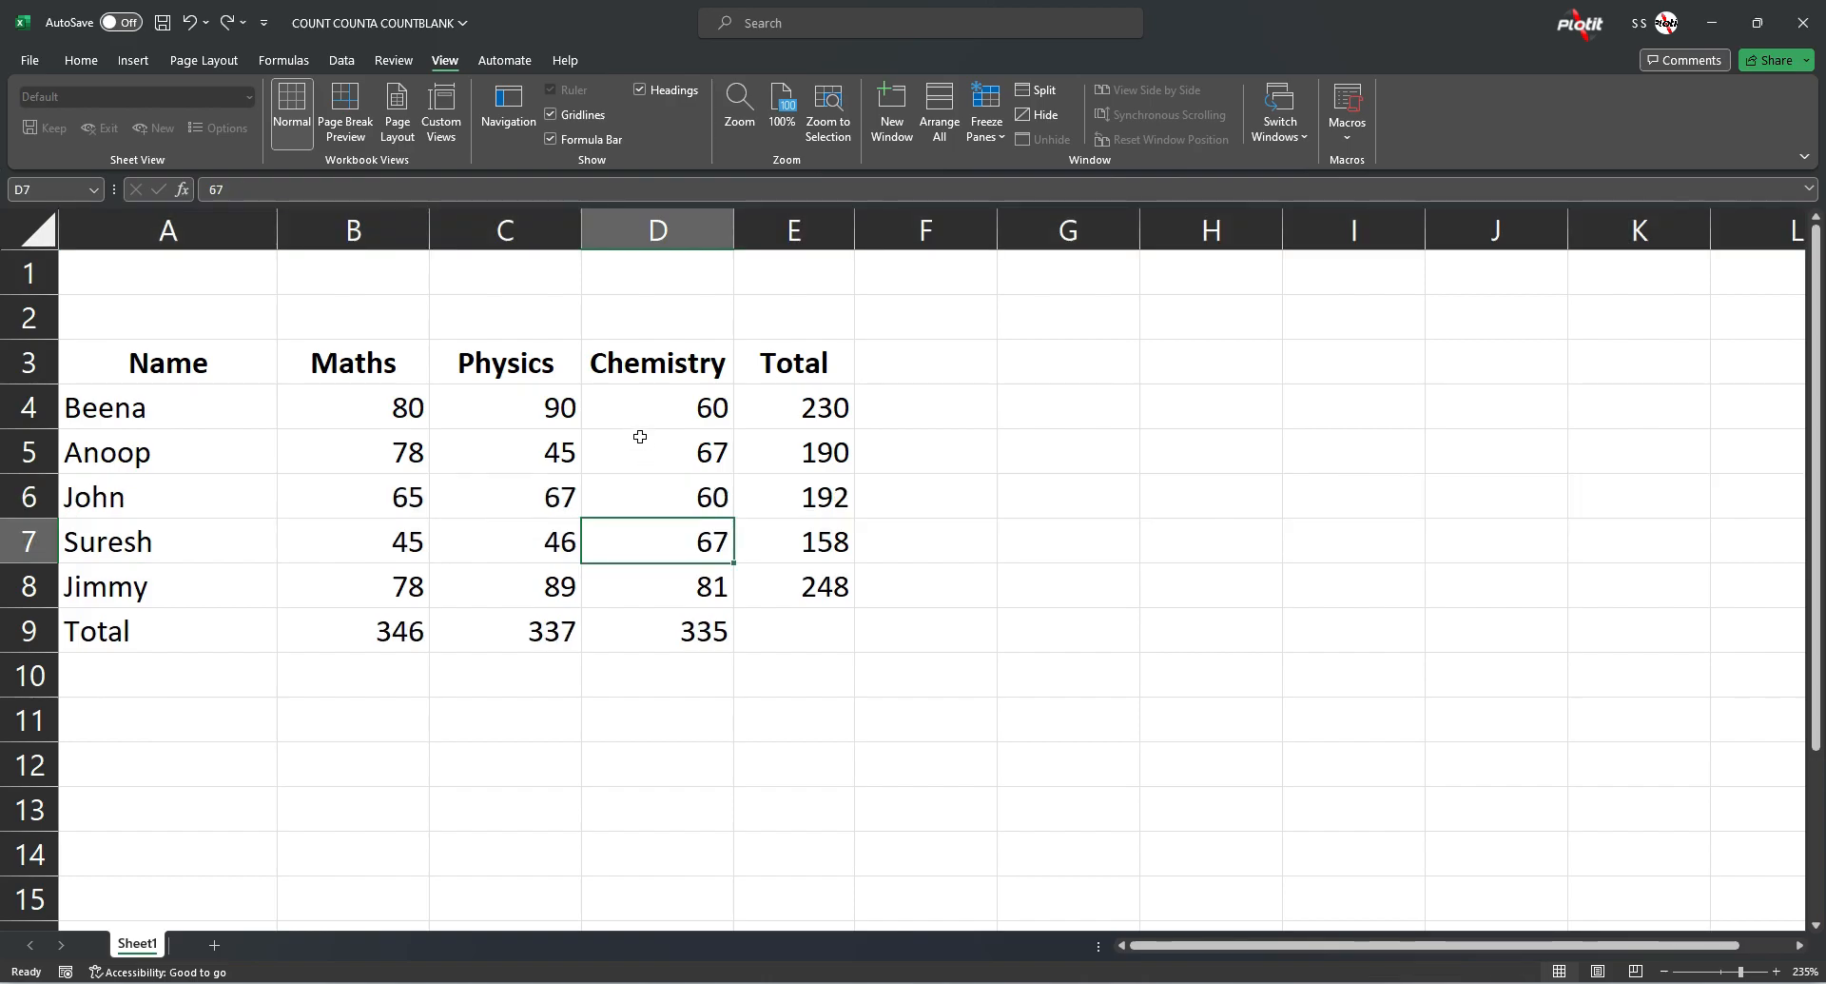
# Step: Insert a blank column before the Chemistry column and delete that blank column again
pyautogui.click(658, 228)
pyautogui.moveTo(655, 230)
pyautogui.mouseDown()
pyautogui.moveTo(567, 228)
pyautogui.moveTo(623, 228)
pyautogui.mouseUp()
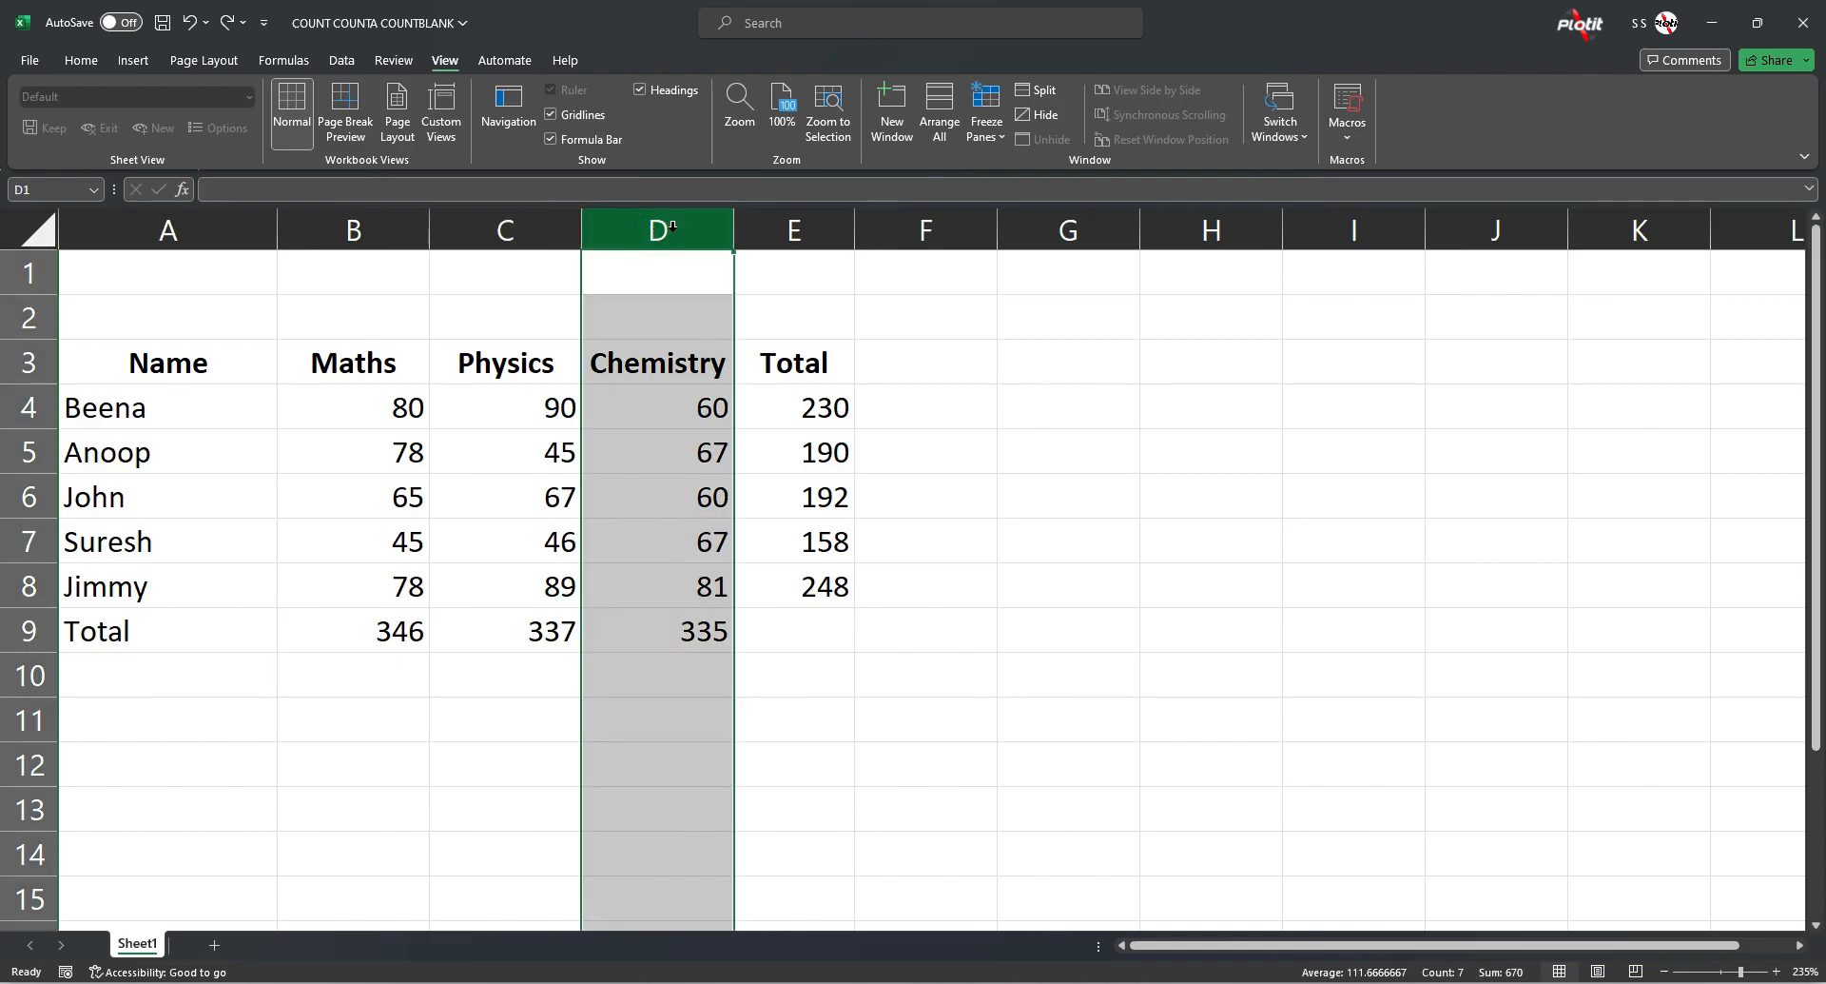
pyautogui.click(650, 229)
pyautogui.hotkey('ctrl', 'shift', '+')
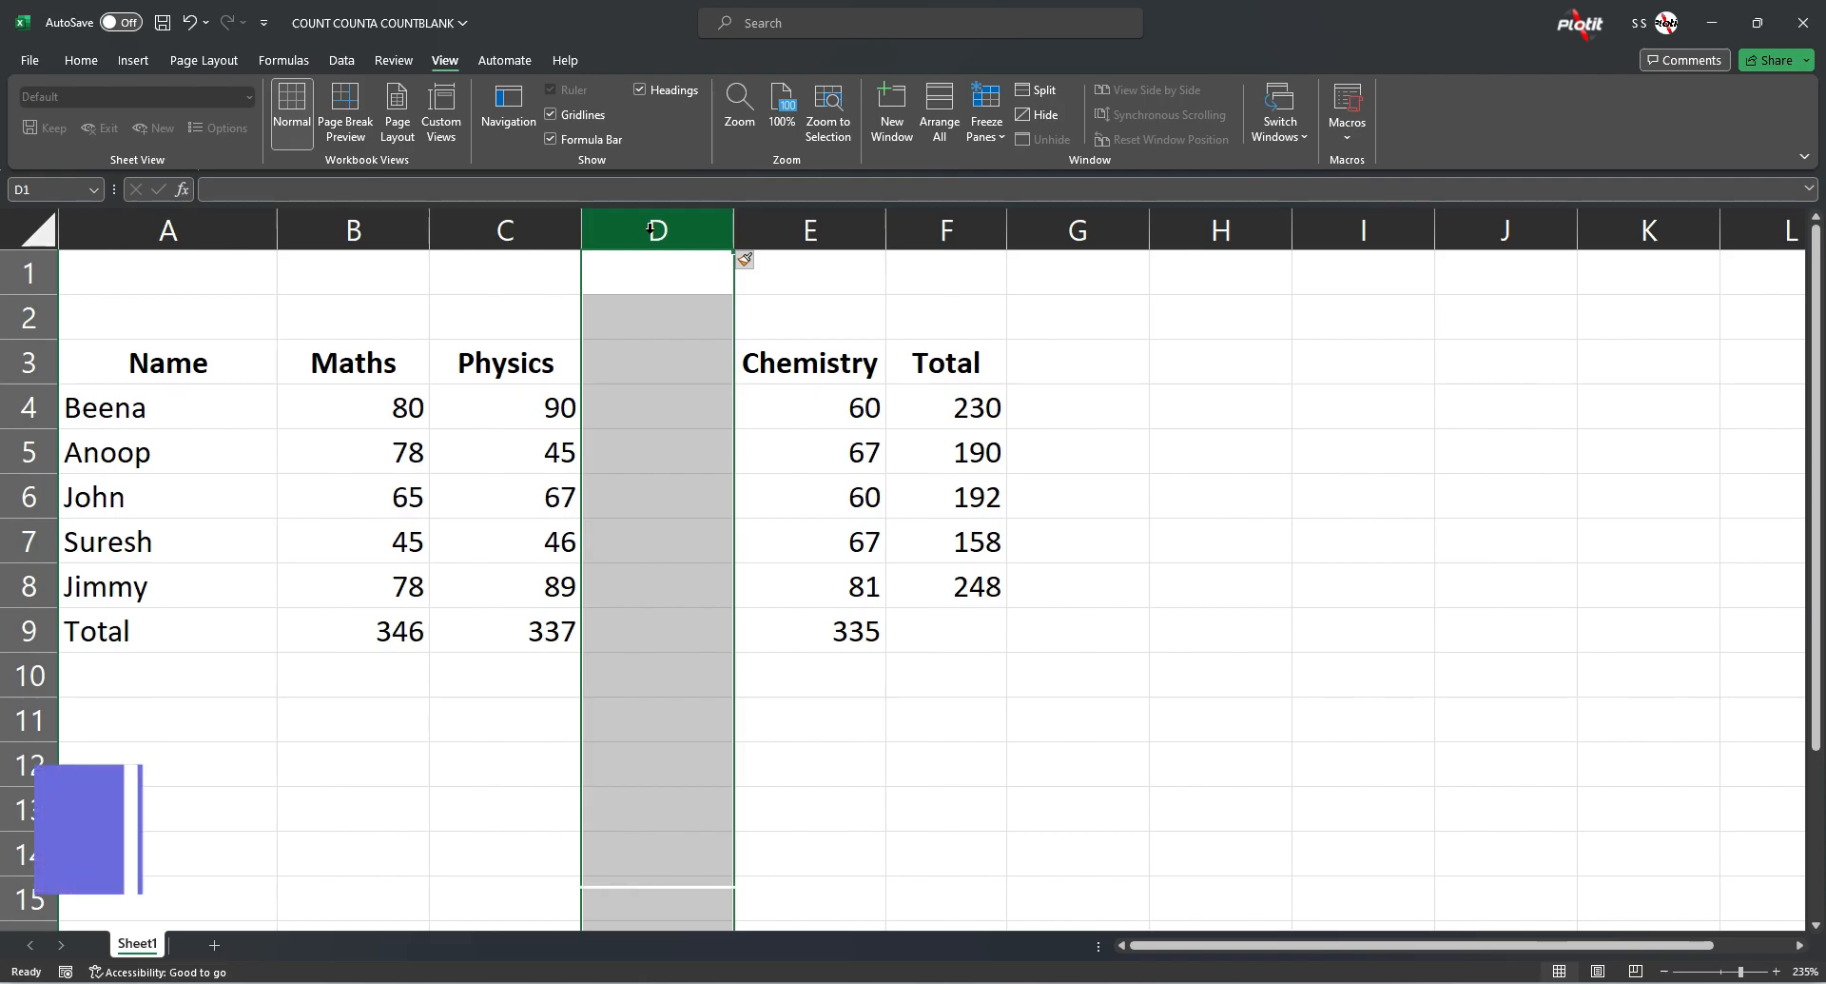
pyautogui.hotkey('ctrl', '-')
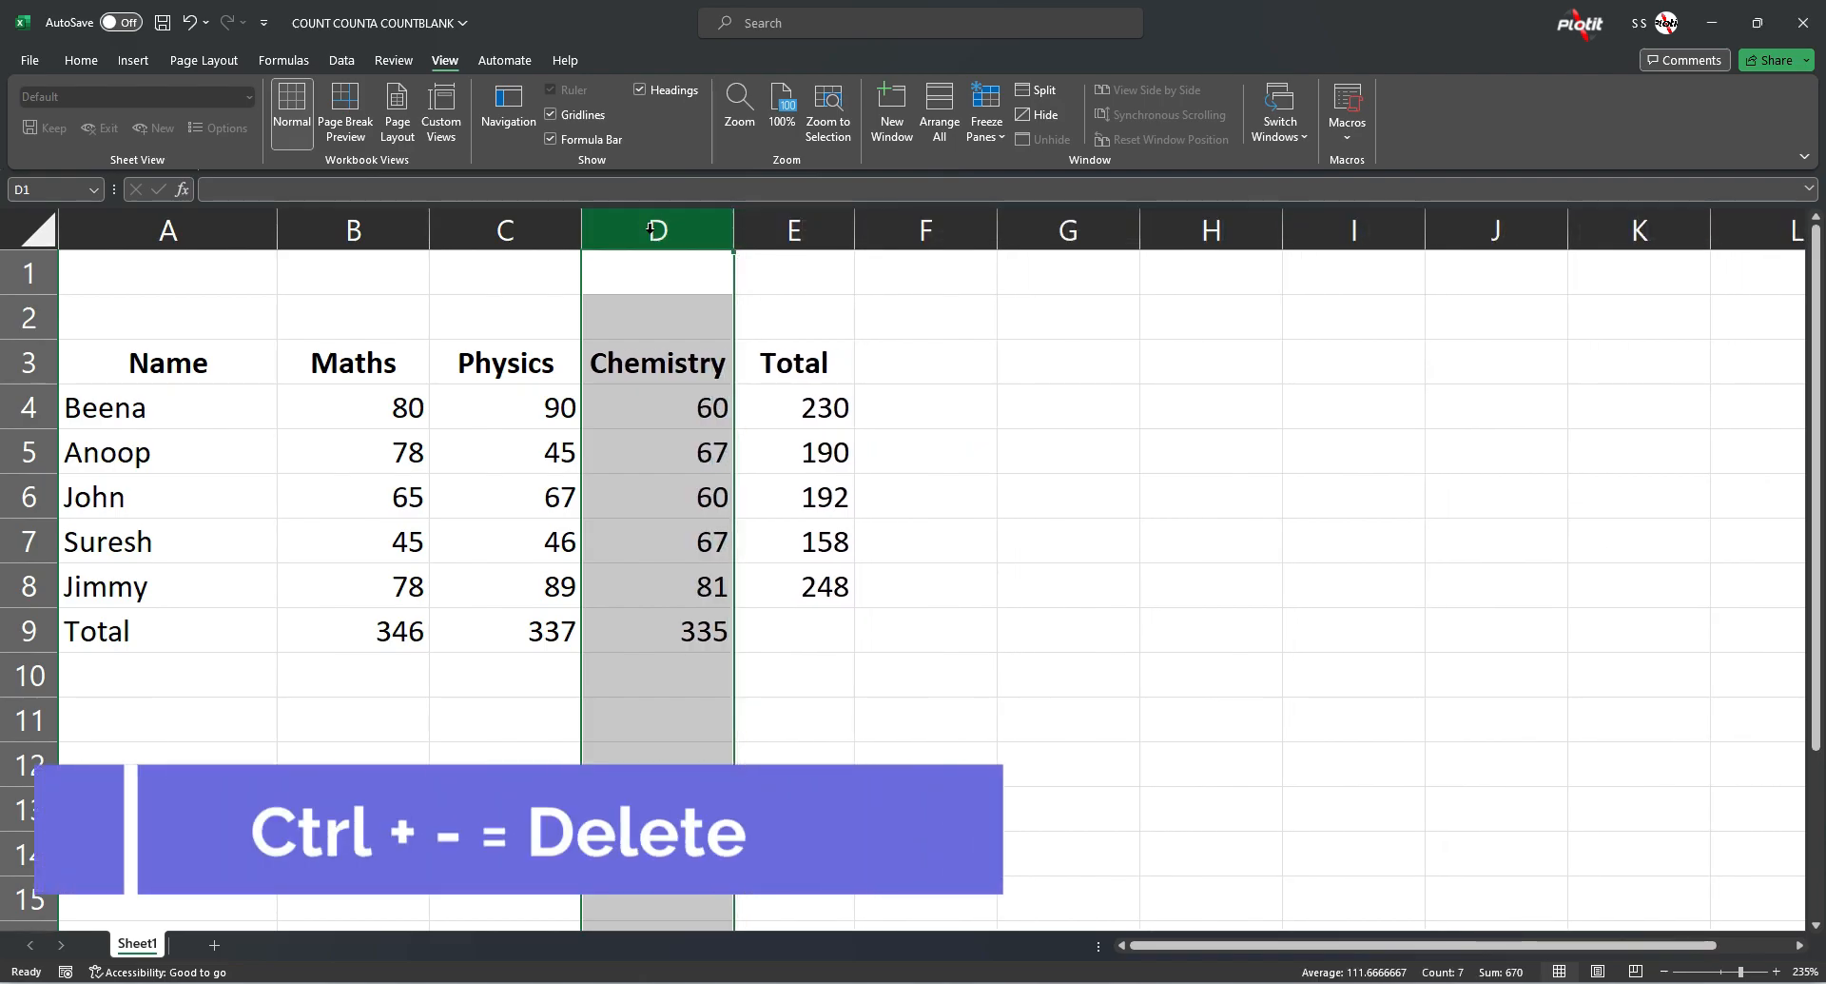
# Step: Insert a blank row at row 7 of the table and delete that blank row again
pyautogui.click(30, 541)
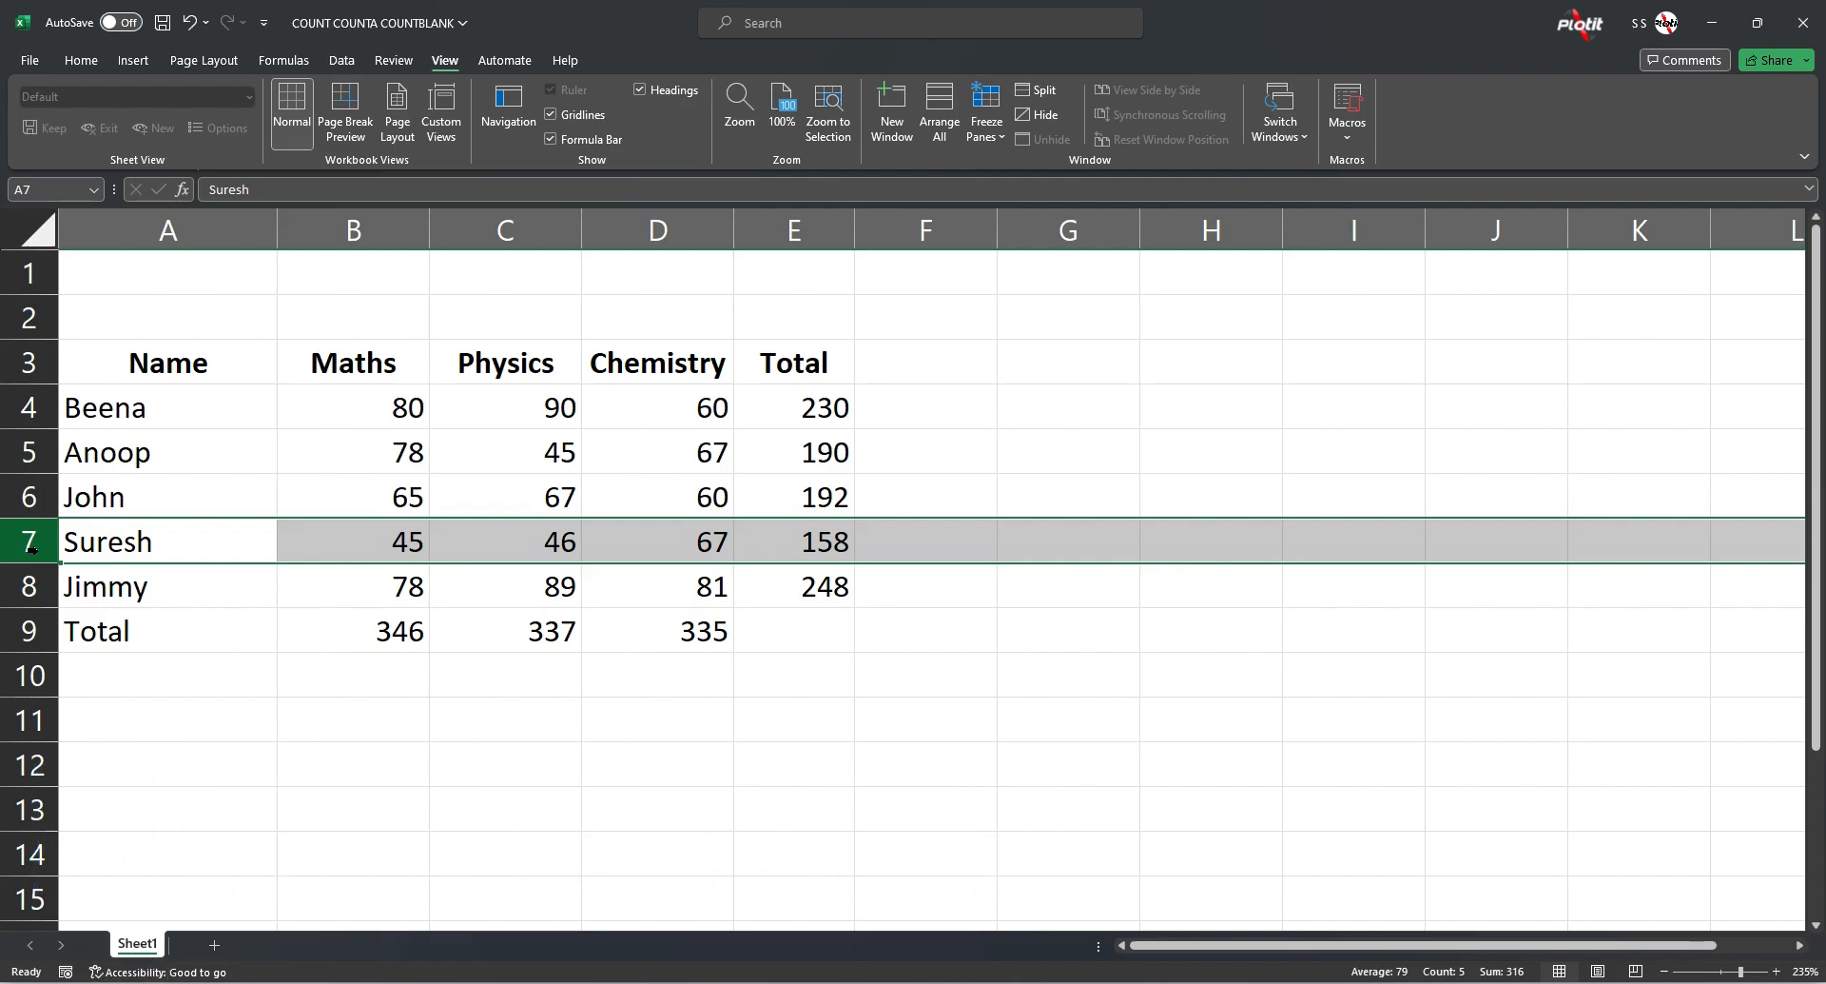
pyautogui.hotkey('ctrl', 'shift', '+')
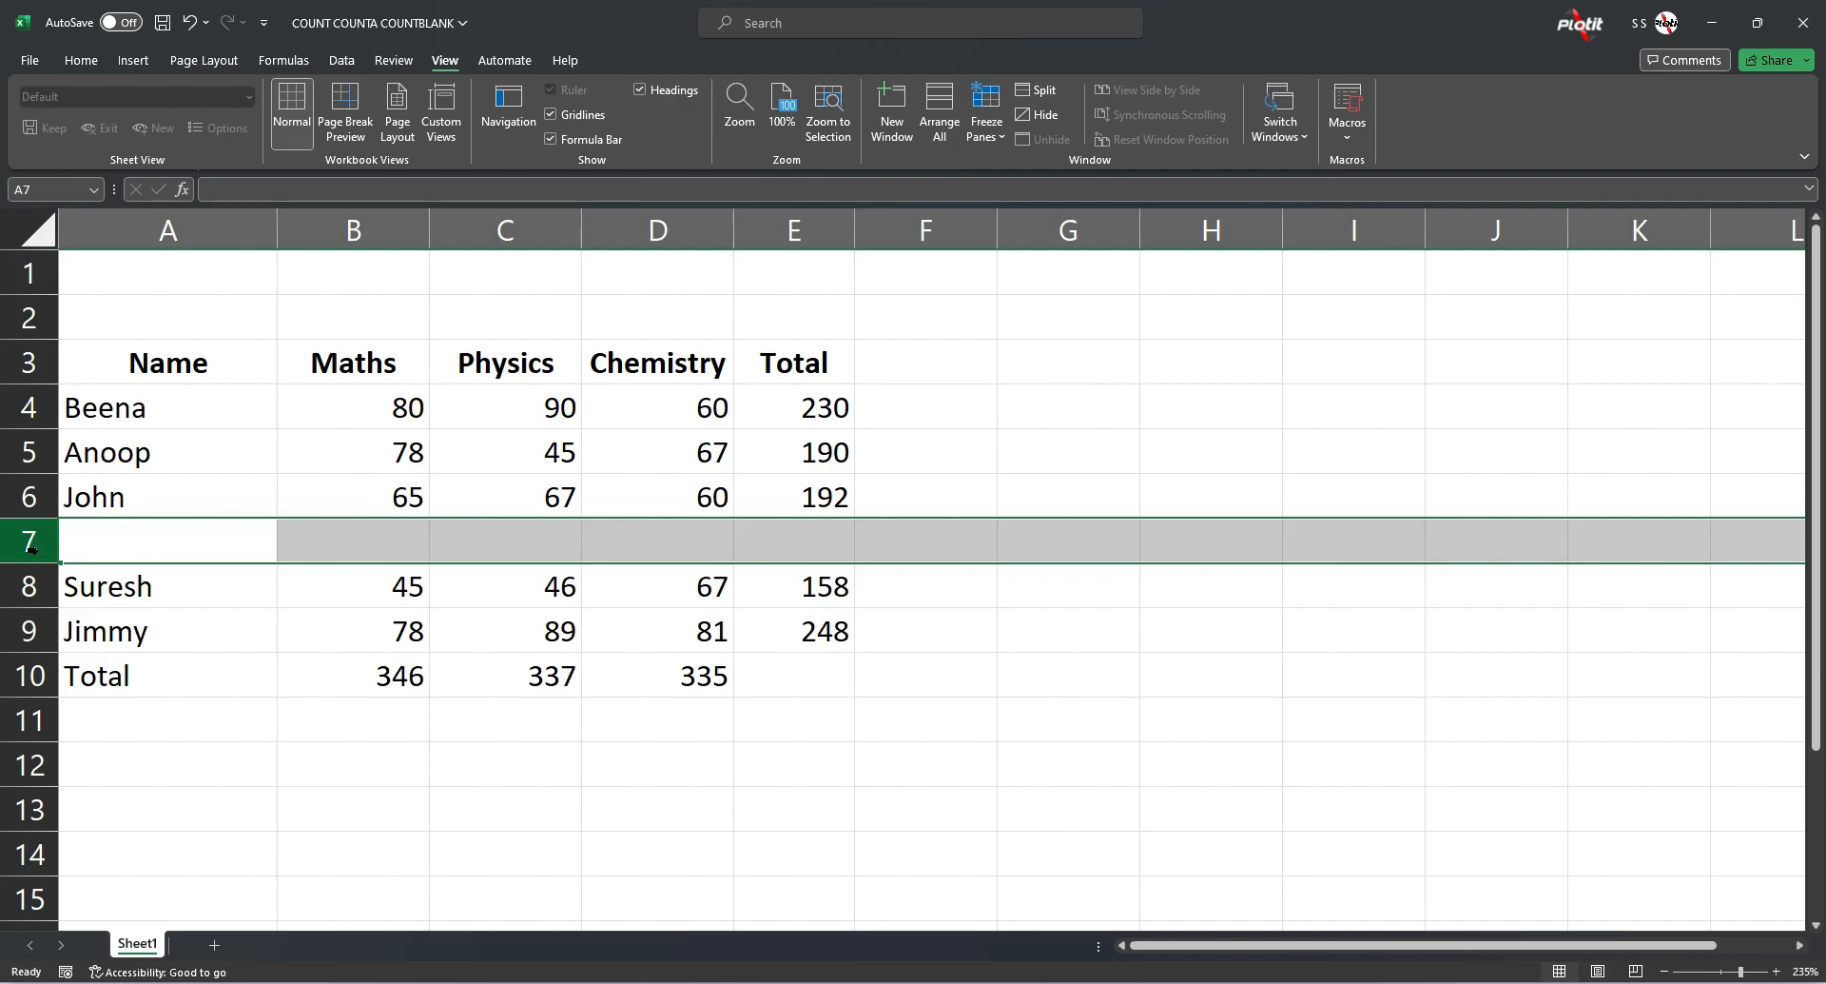
pyautogui.hotkey('ctrl', '-')
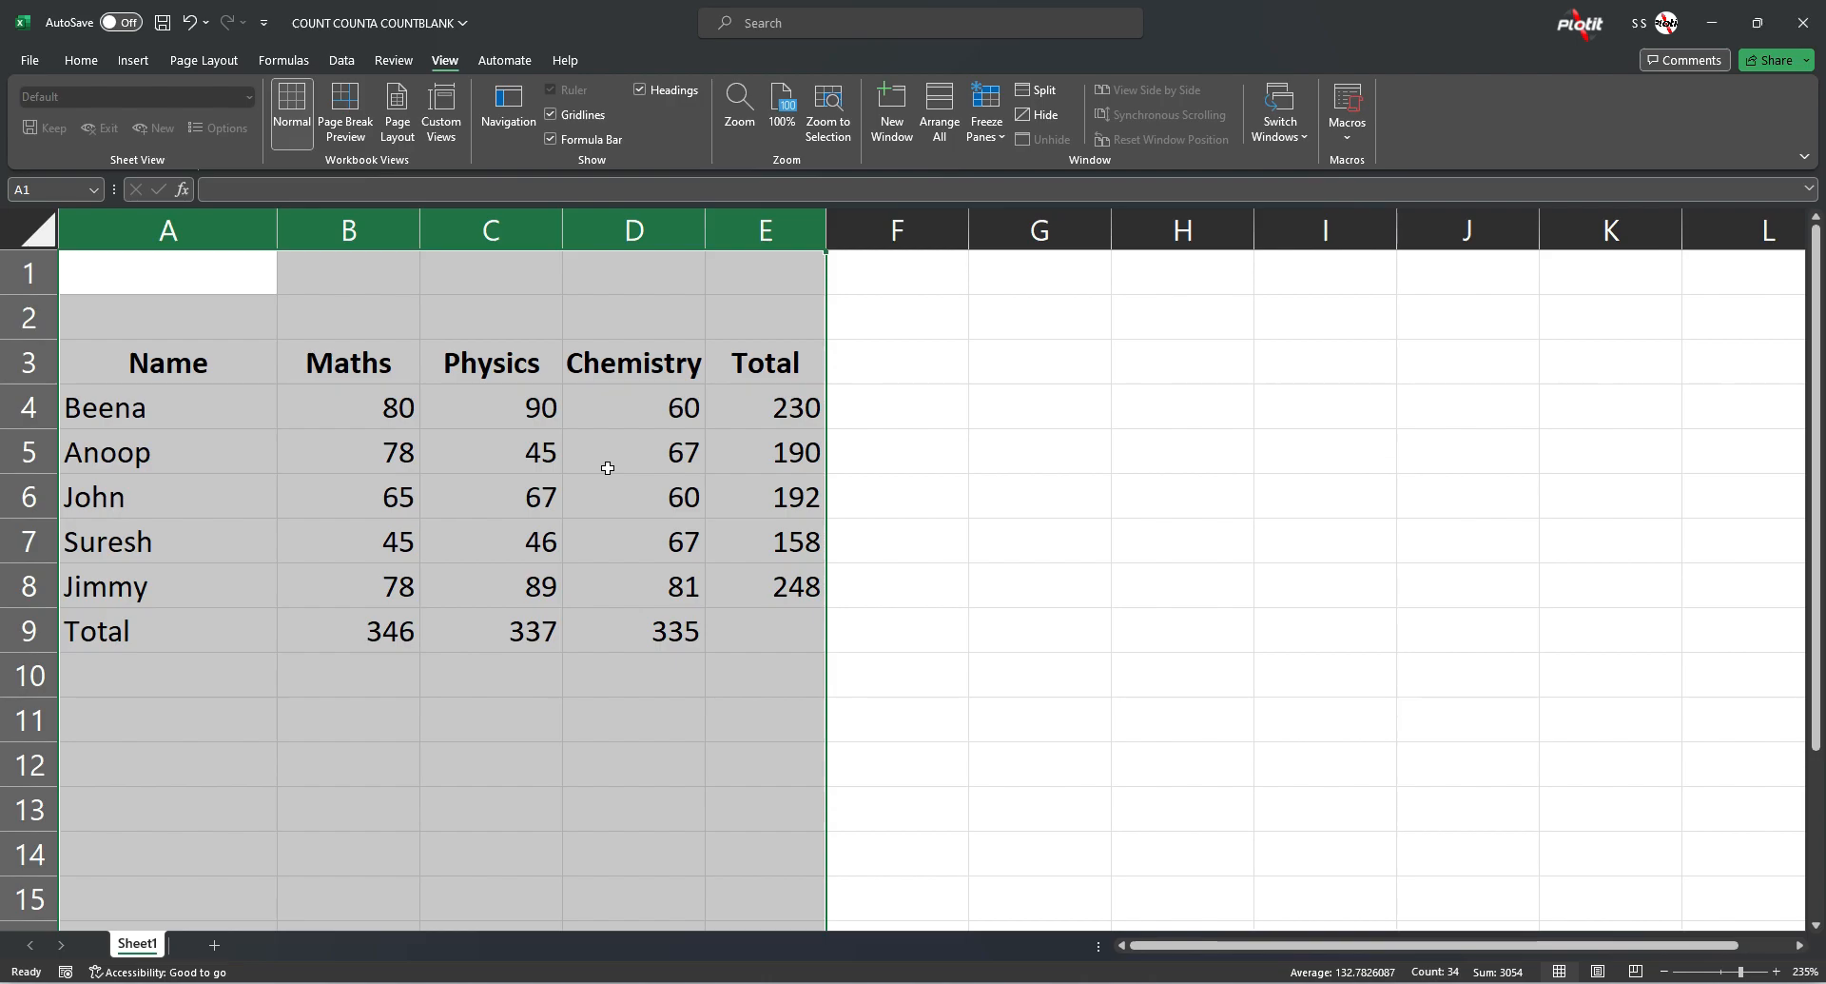
# Step: Widen the Maths column, column B, and increase the height of row 4 by their header boundaries
pyautogui.click(603, 456)
pyautogui.moveTo(420, 229); pyautogui.dragTo(568, 230)
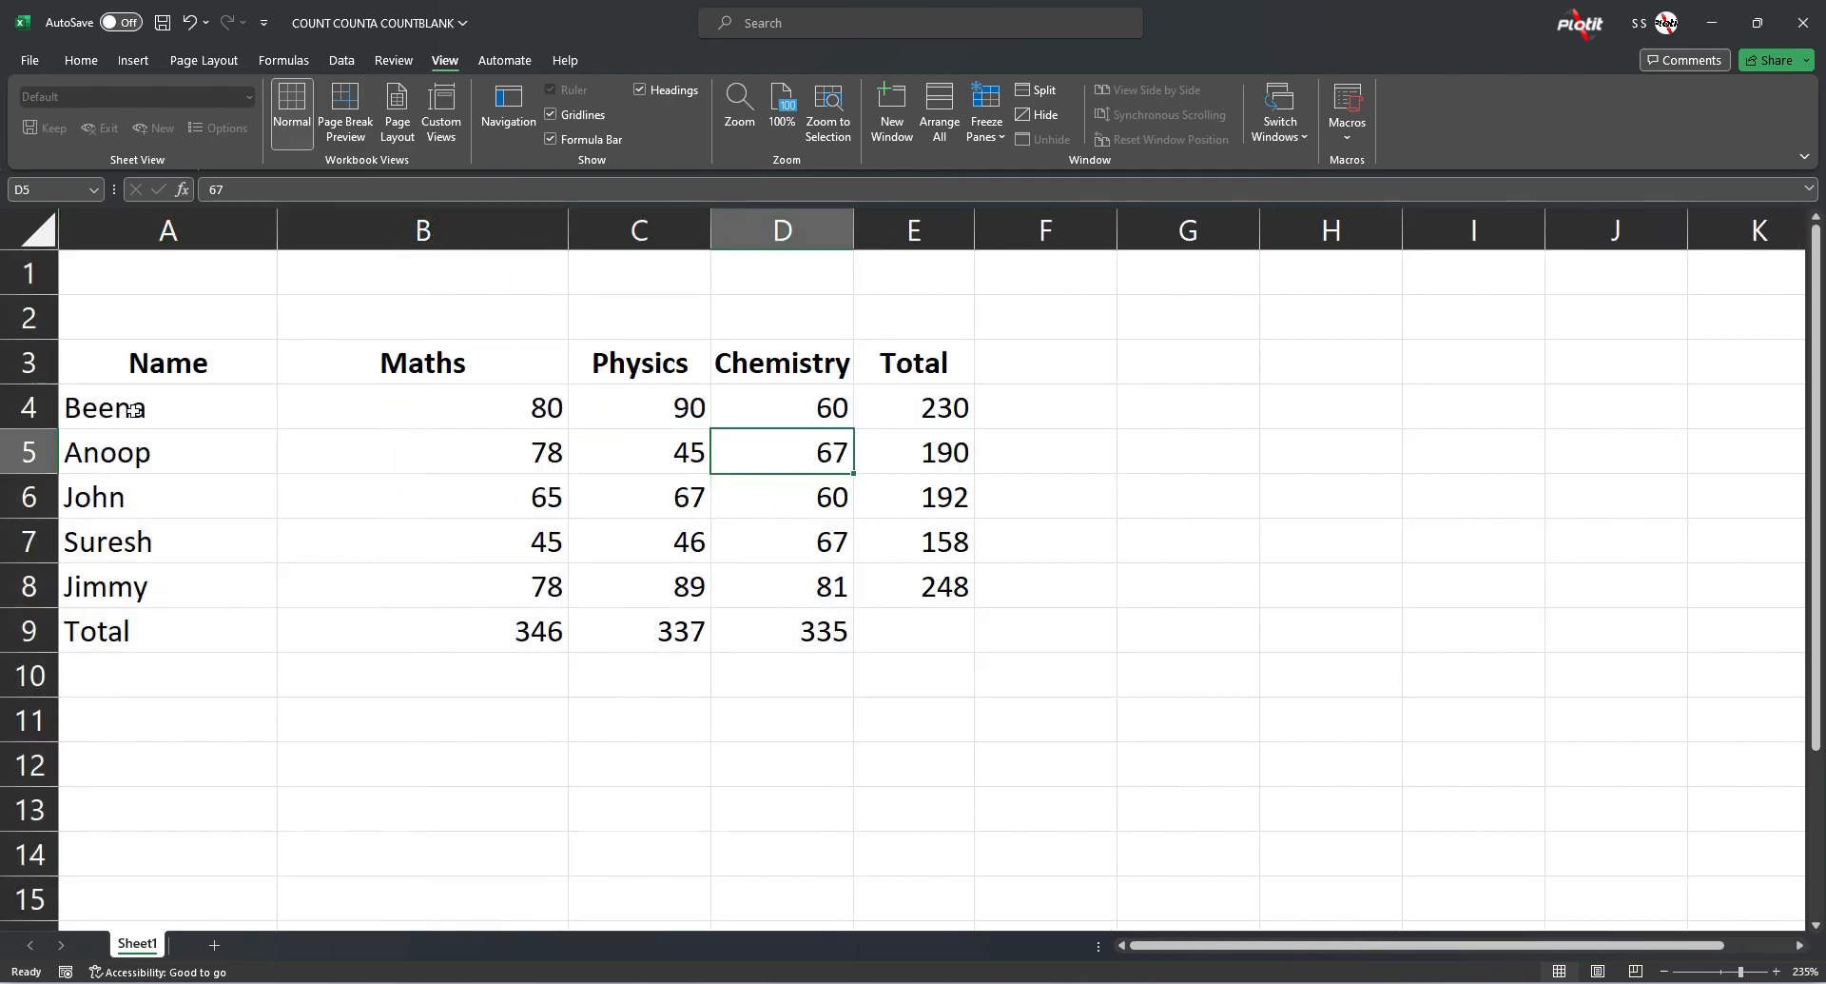
pyautogui.moveTo(32, 430); pyautogui.dragTo(35, 533)
# Step: Undo the row height and column width changes, along with the unhiding and hiding of columns B through D
pyautogui.hotkey('ctrl', 'z')
pyautogui.hotkey('ctrl', 'z')
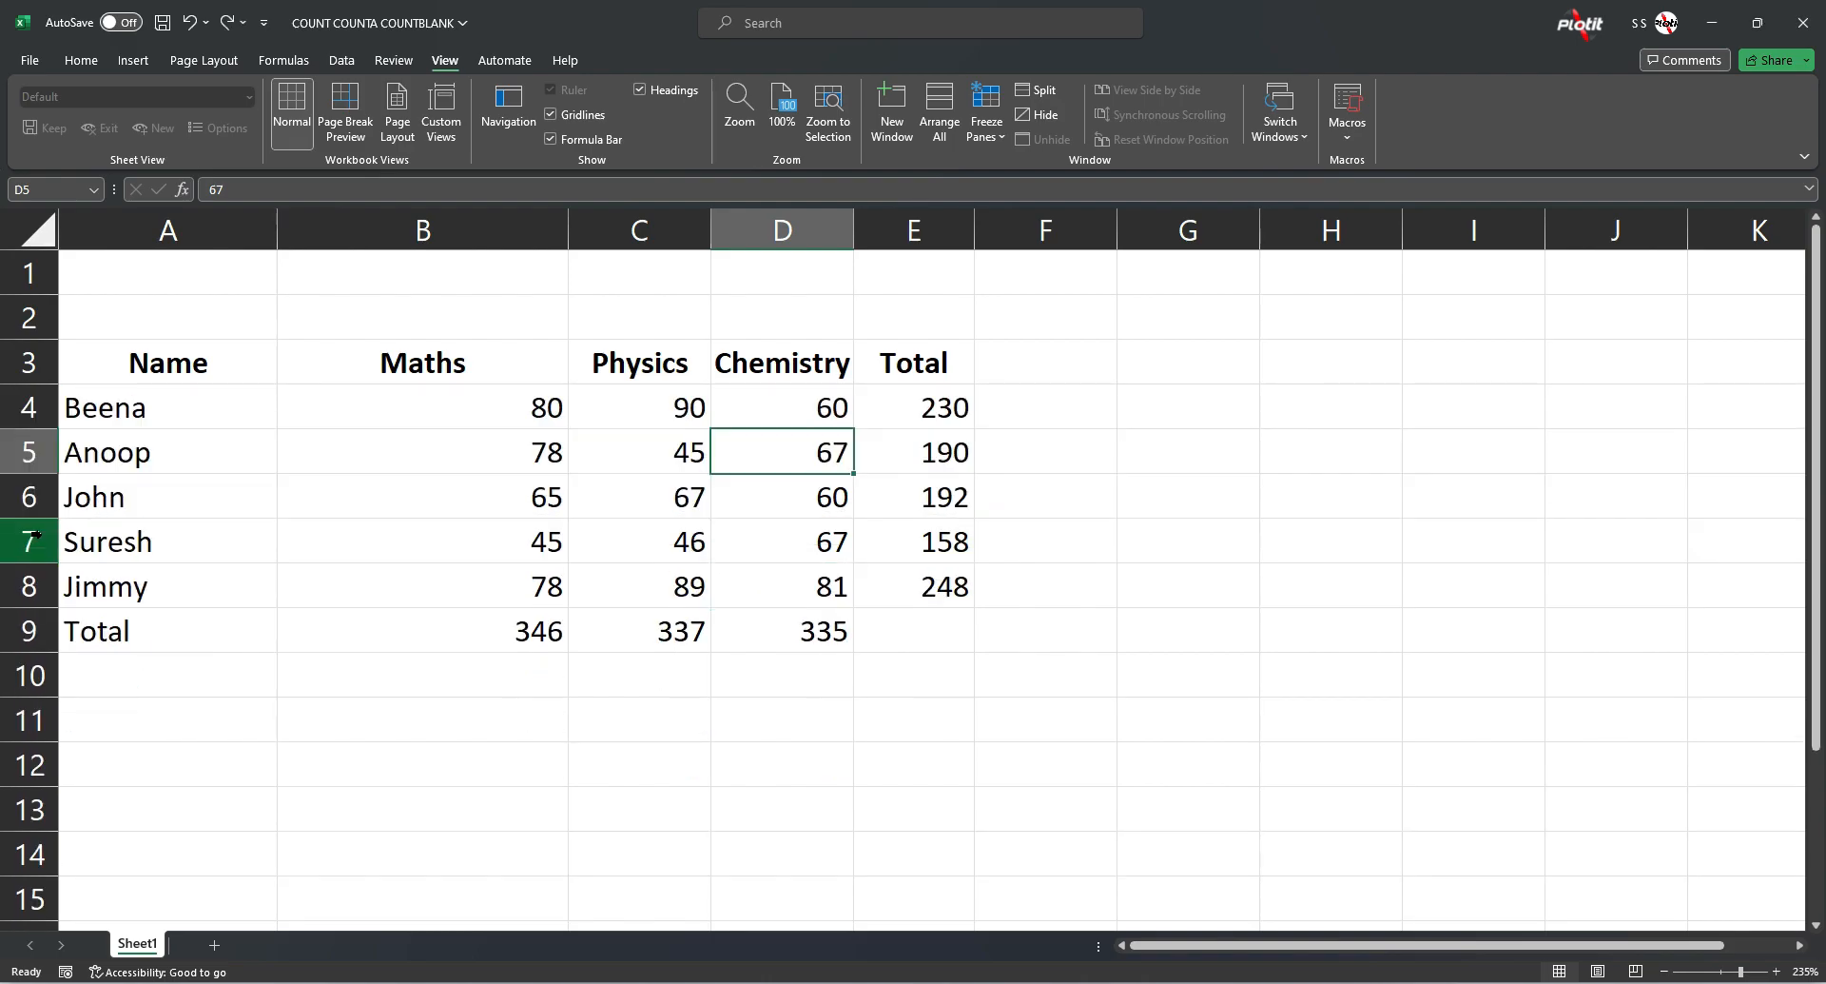
pyautogui.hotkey('ctrl', 'z')
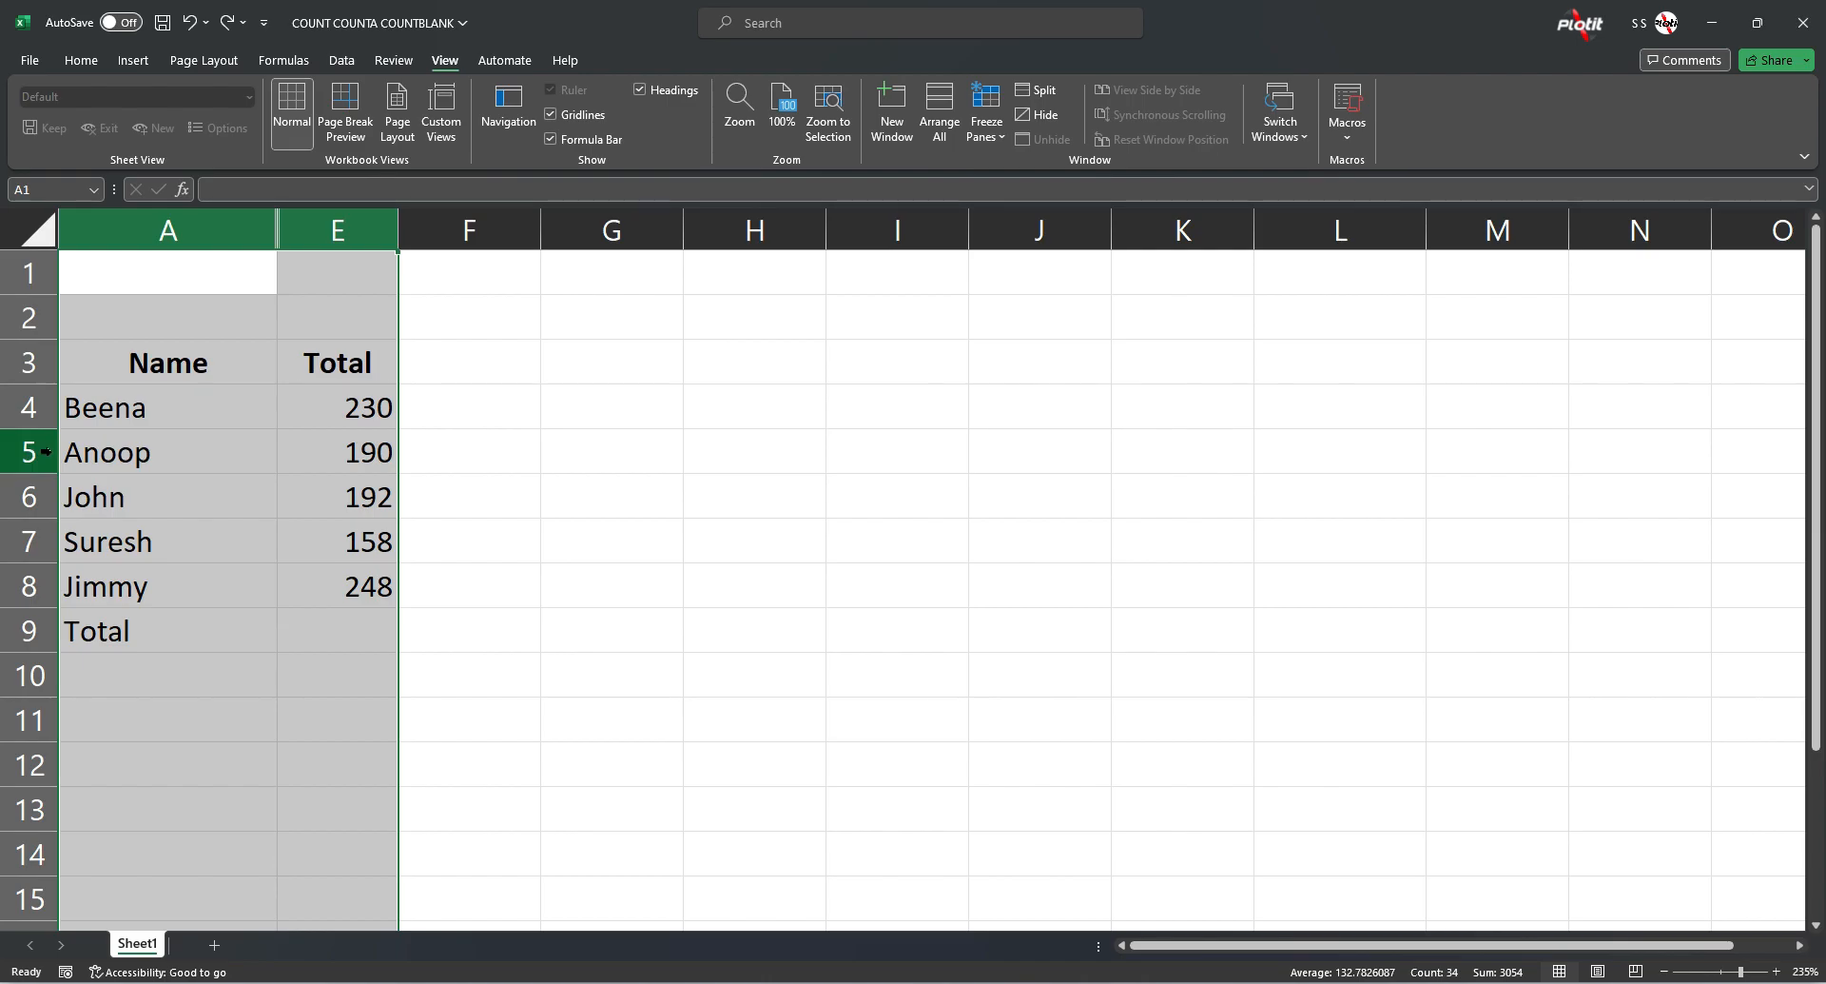
pyautogui.hotkey('ctrl', 'z')
# Step: Set the width of the Maths, Physics and Chemistry columns, B through D, to exactly 9
pyautogui.moveTo(354, 228); pyautogui.dragTo(601, 234)
pyautogui.rightClick(600, 234)
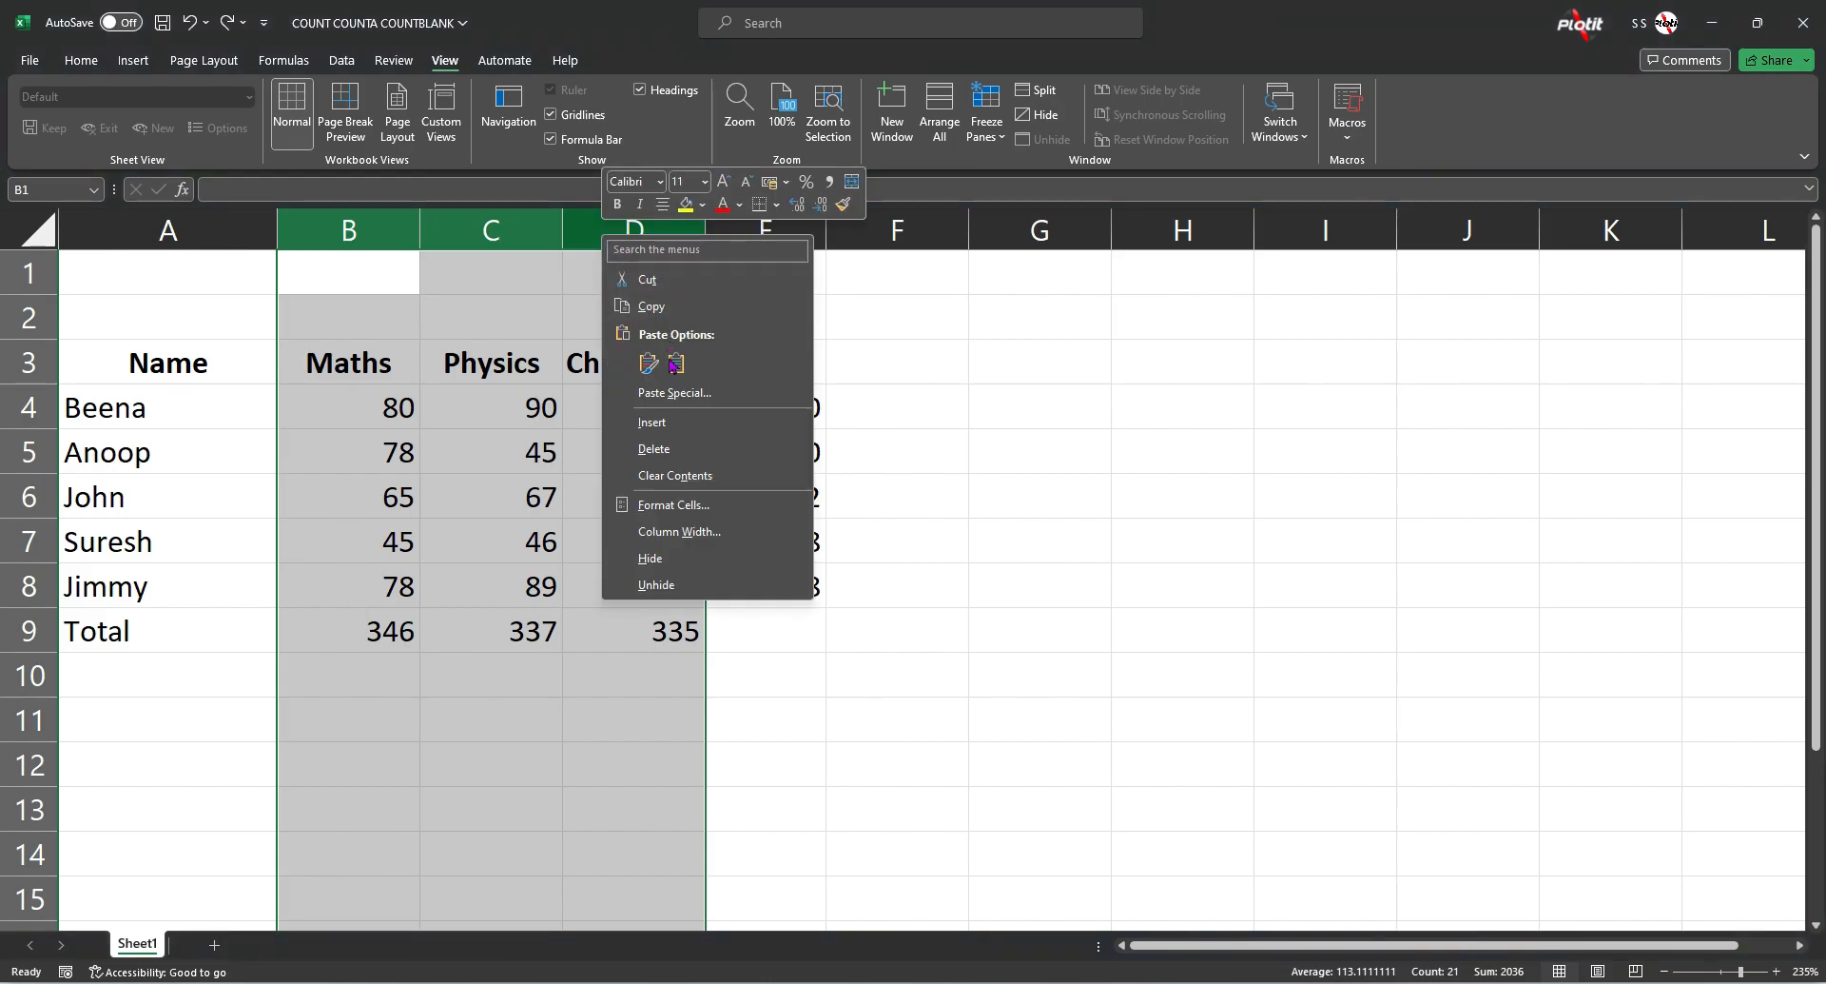
pyautogui.click(690, 535)
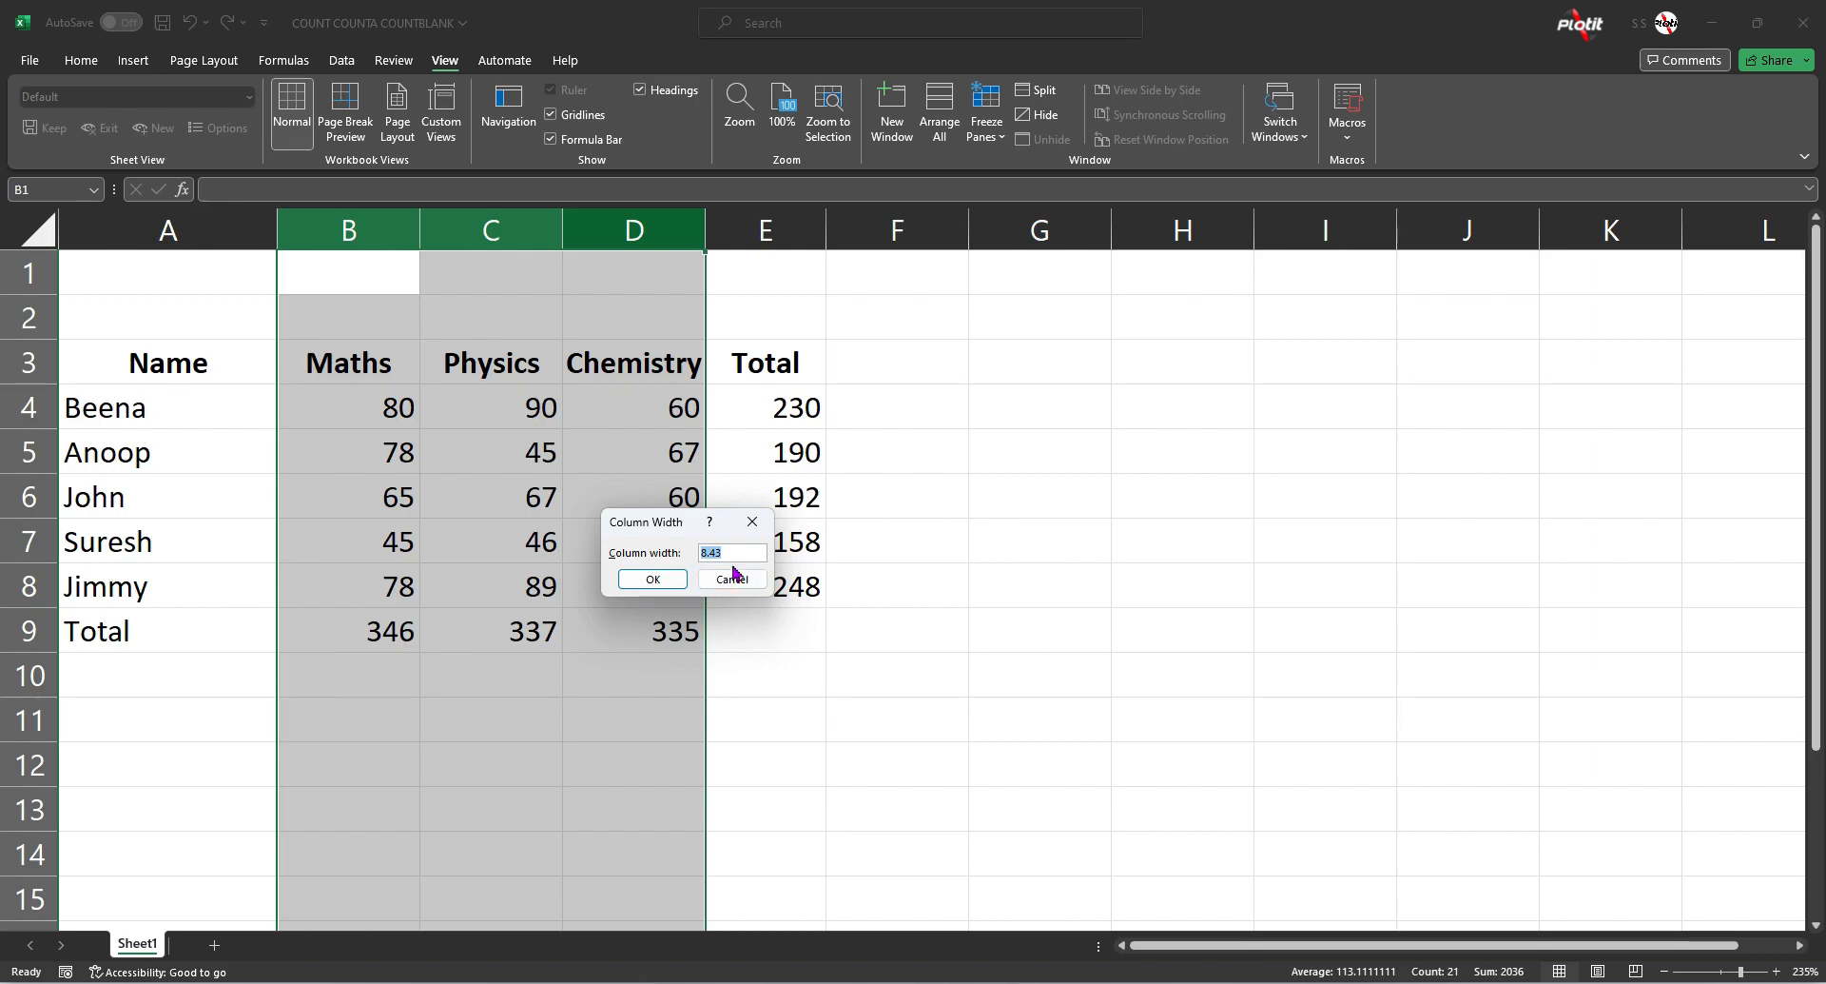
pyautogui.write('9')
pyautogui.press('Return')
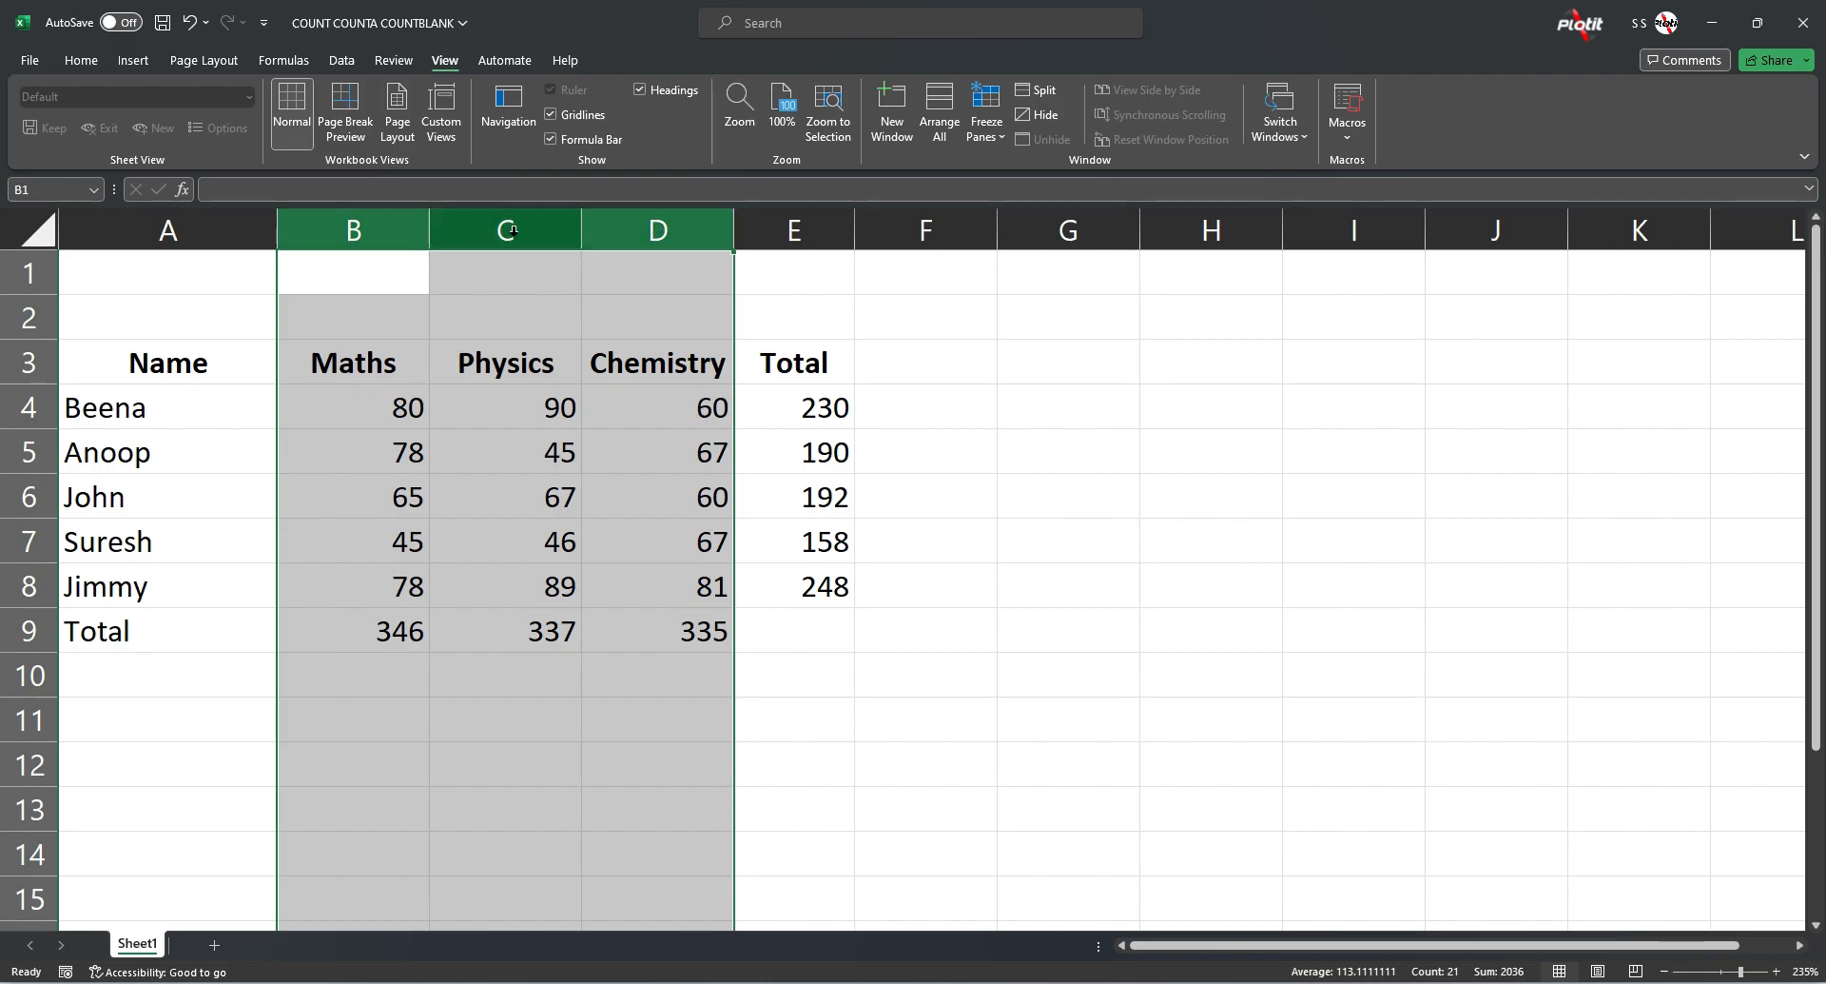
pyautogui.moveTo(429, 235); pyautogui.dragTo(619, 235)
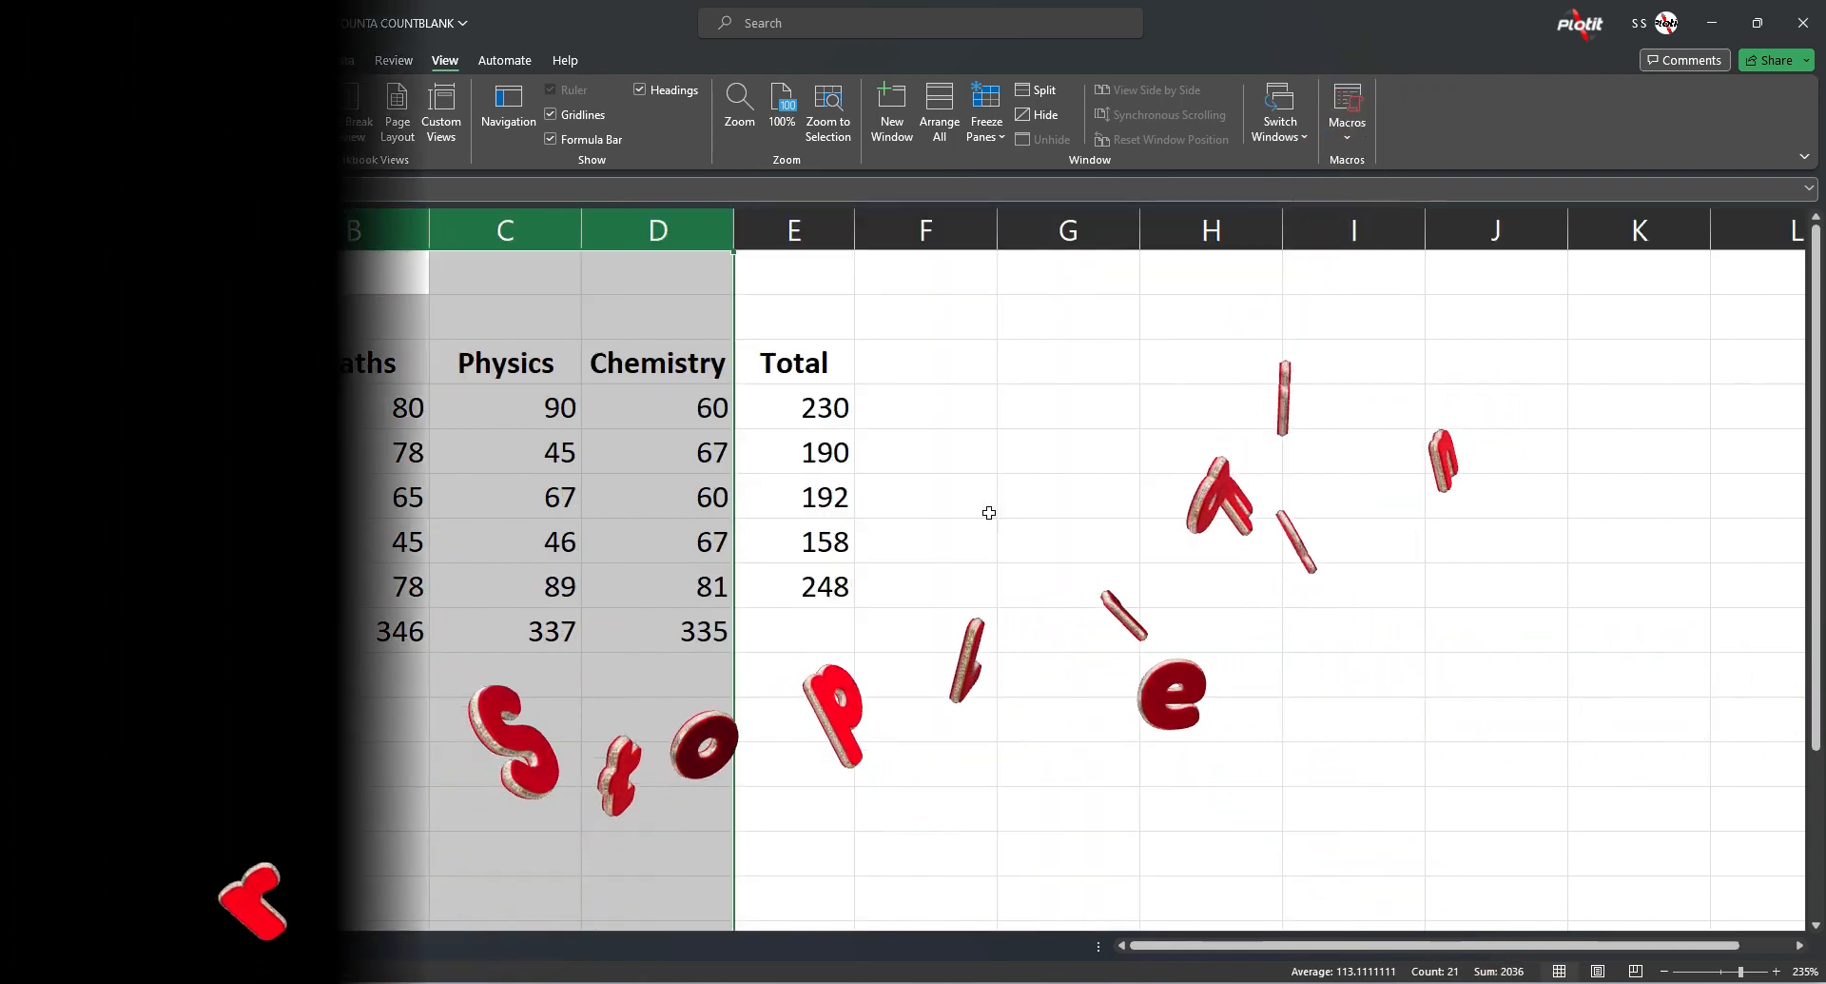
pyautogui.hscroll(2, 990, 513)
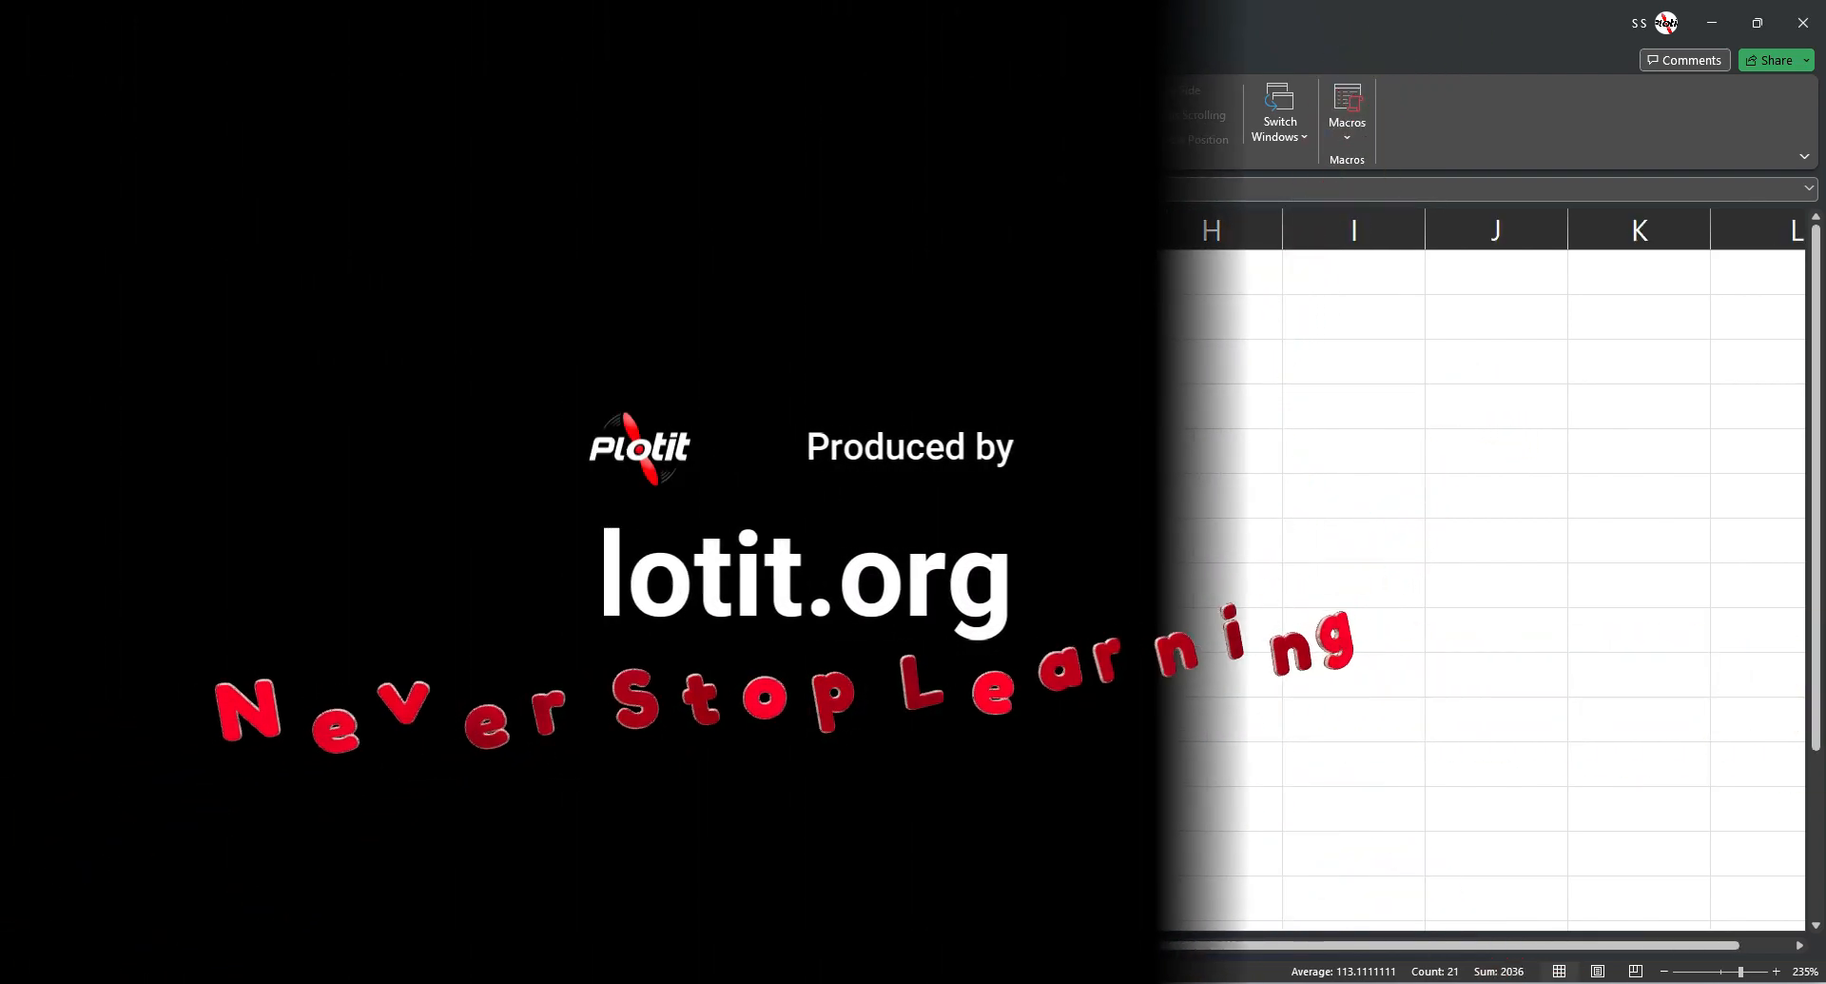